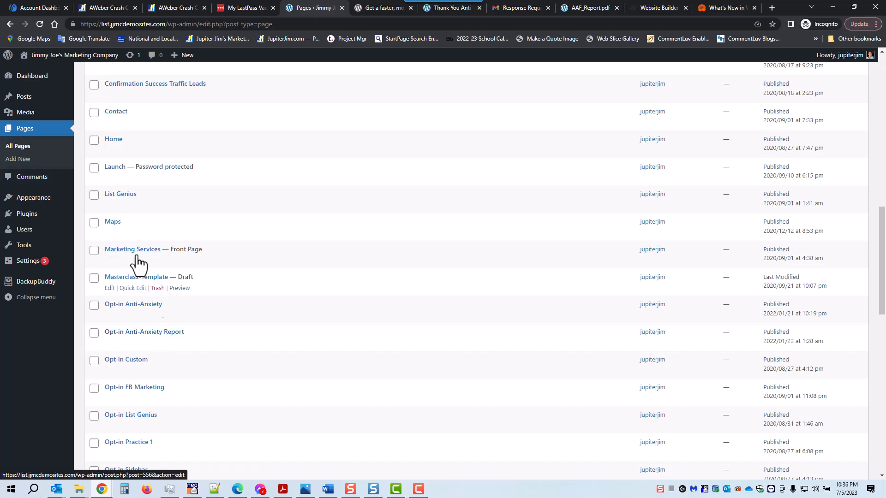
- Scroll back up to the top of the All Pages list
scroll(79, 164, "up", 9)
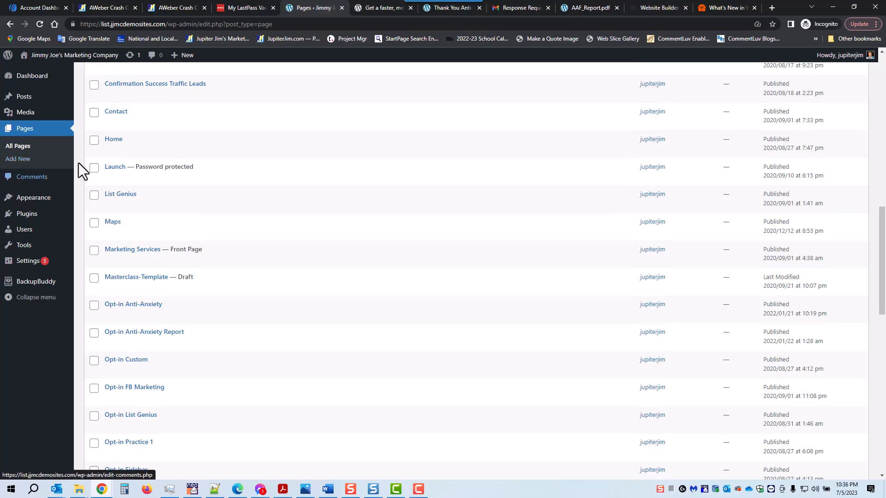
scroll(80, 162, "up", 4)
- Add a new page and enter the title 'Opt-in Anti-Anxiety Book'
left_click(131, 79)
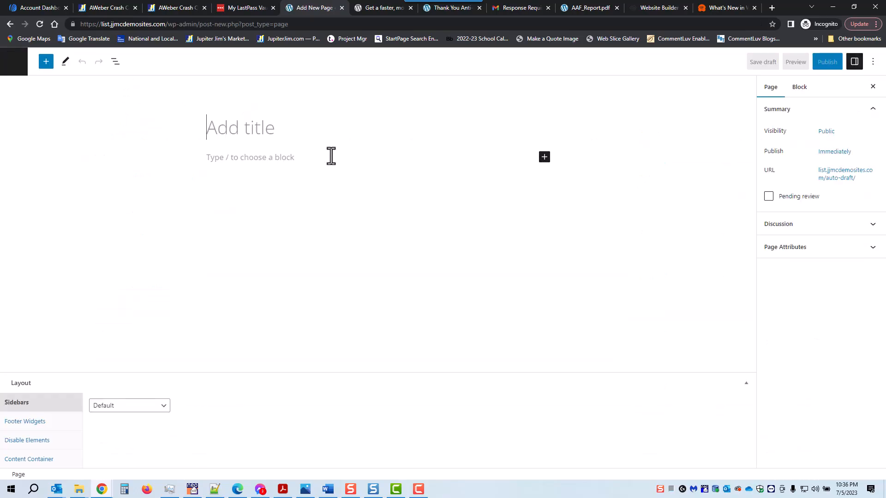
type("Opt")
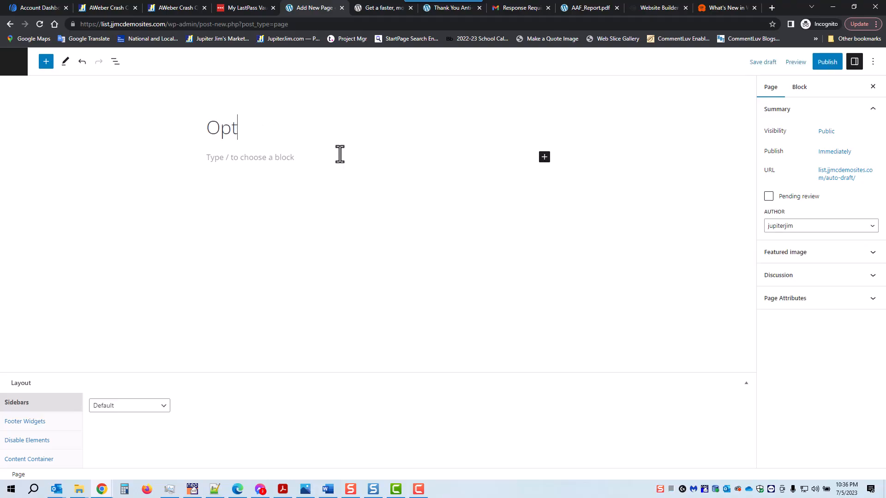
type("-in Anti-An")
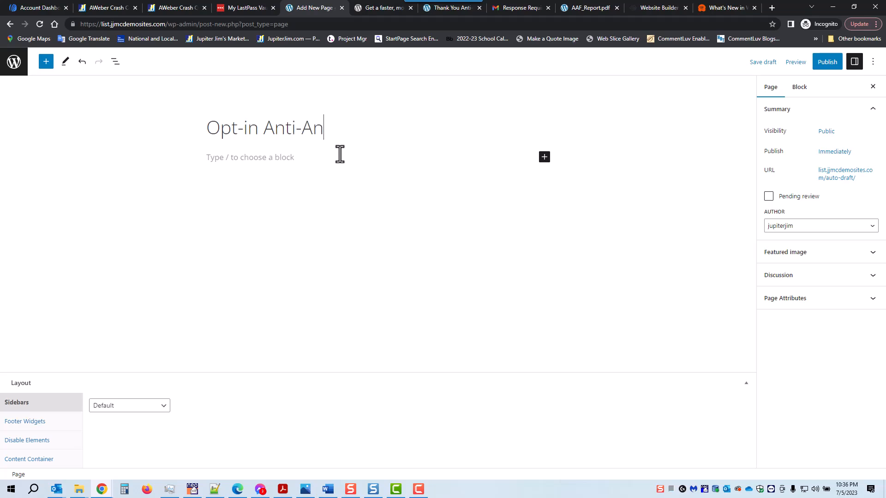
type("xiety Book")
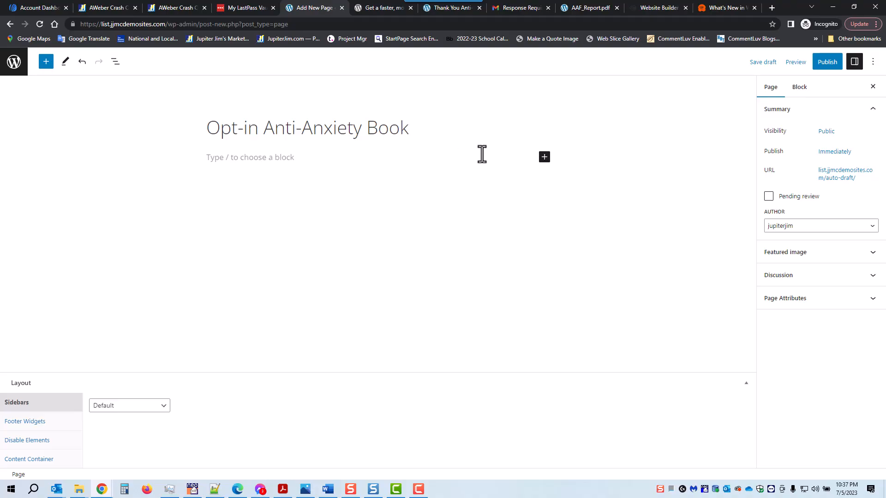
- Insert the 7 Ways Anxiety ebook cover from the Media Library, shrink it to 331×456 and center it
left_click(544, 157)
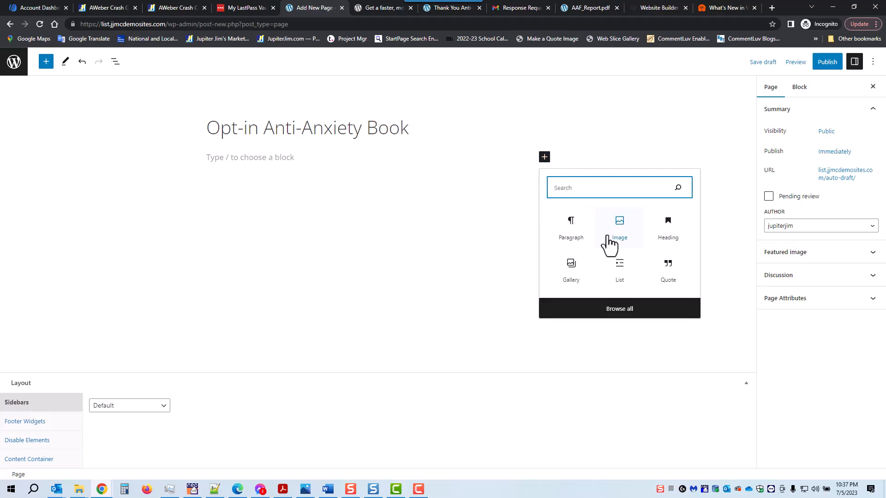
left_click(620, 226)
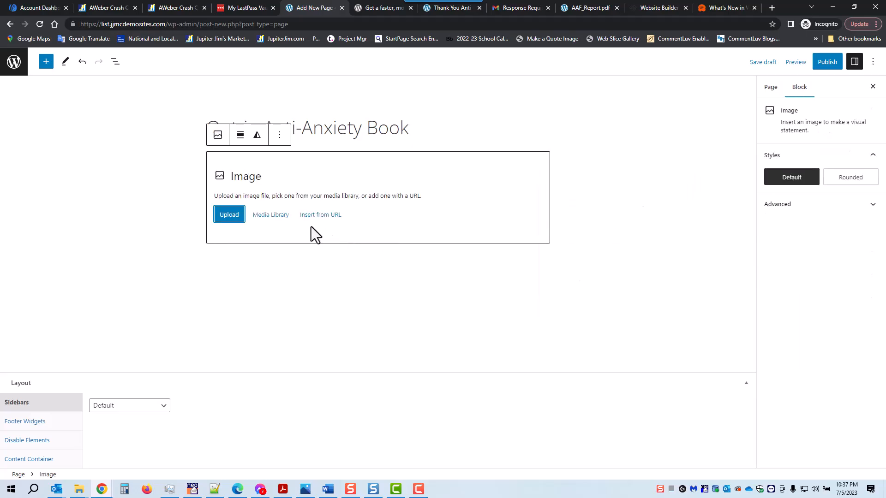
left_click(270, 220)
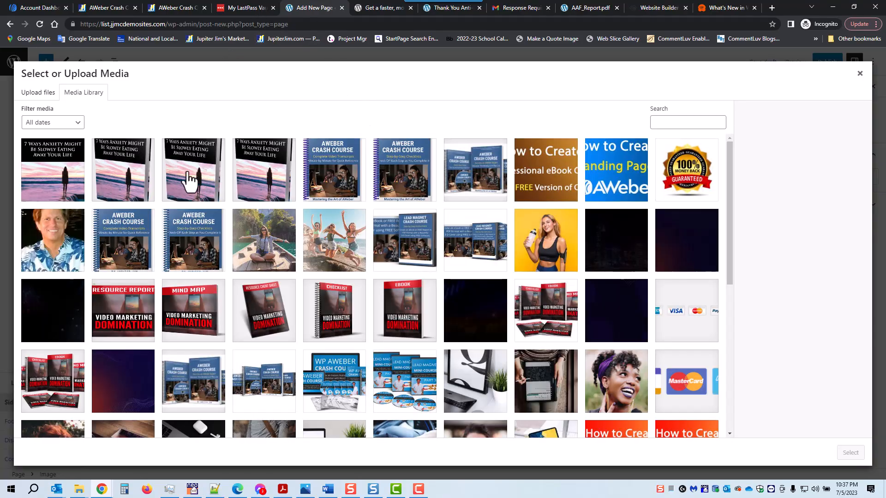
left_click(122, 182)
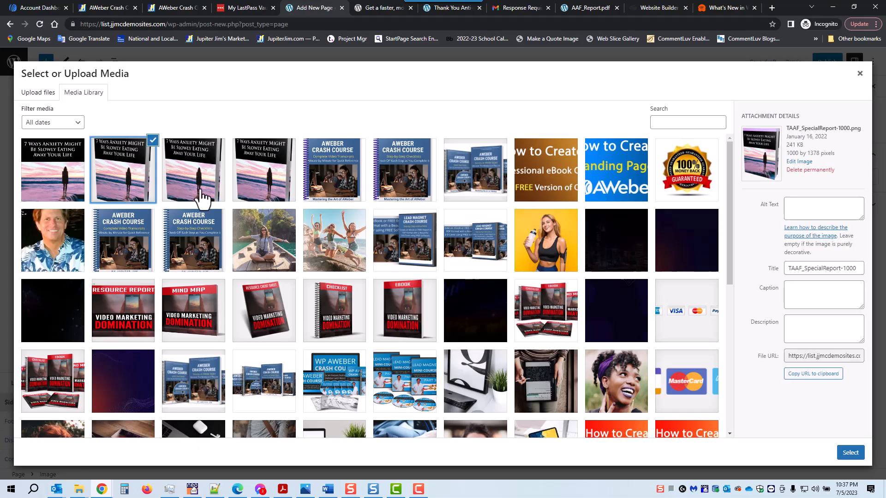
left_click(851, 453)
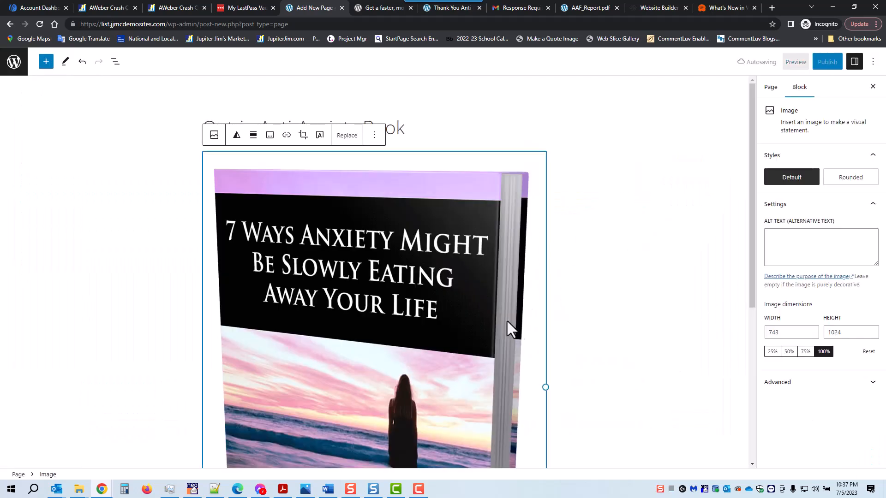
left_click_drag(545, 389, 353, 364)
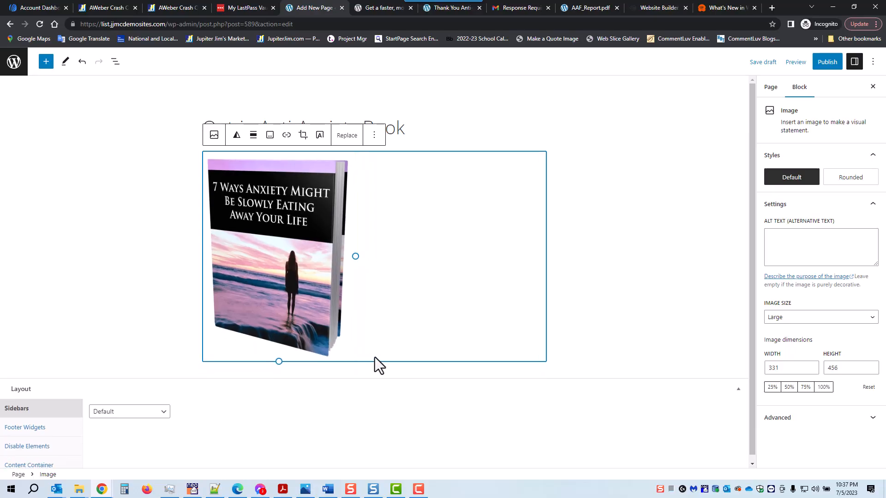
left_click(253, 136)
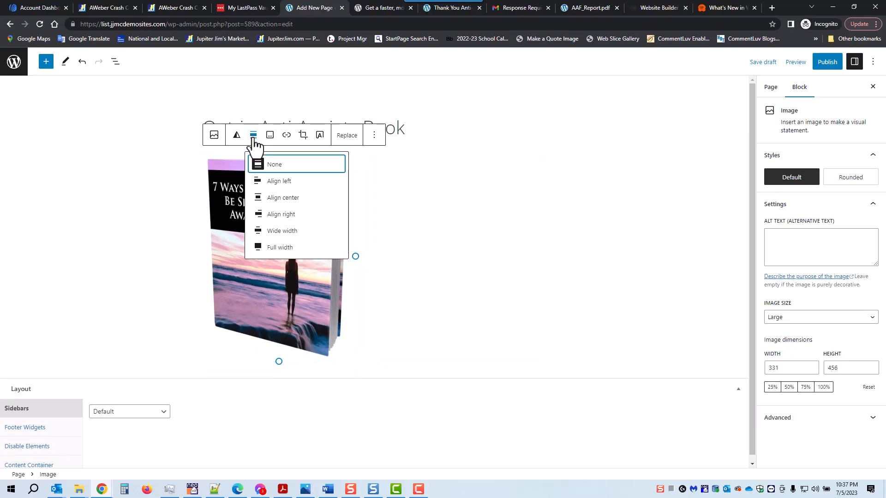
left_click(259, 198)
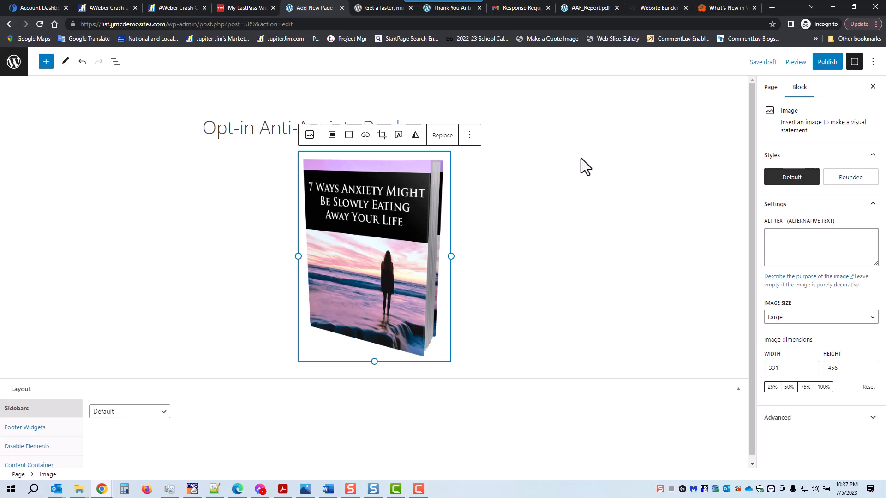
left_click(511, 148)
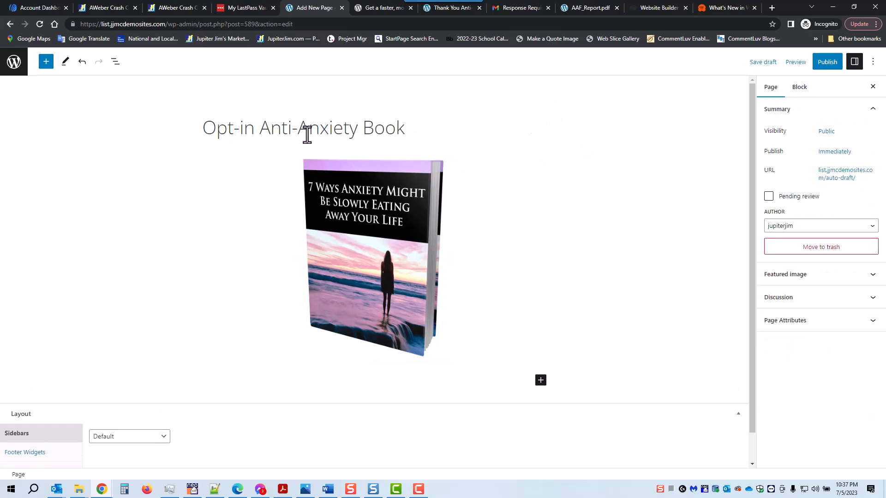
- Insert a heading above the cover reading 'Sign Up Below to Get Your Free Report'
left_click(374, 246)
left_click(470, 136)
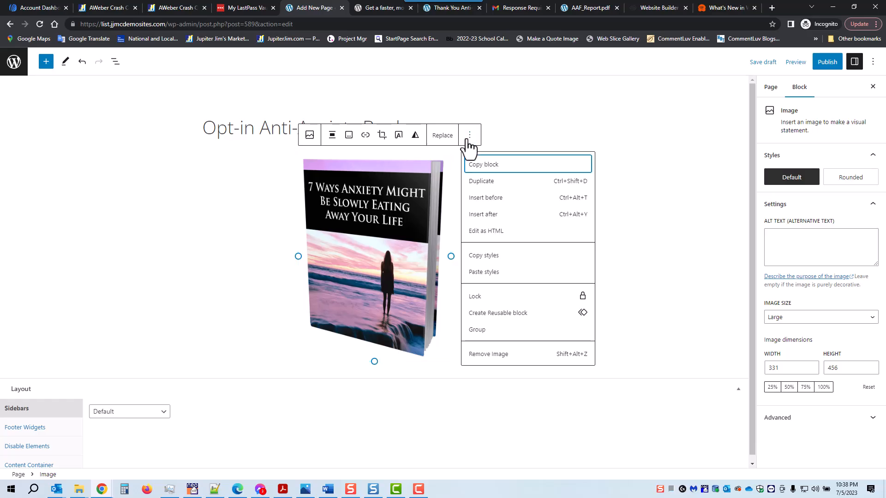
left_click(482, 199)
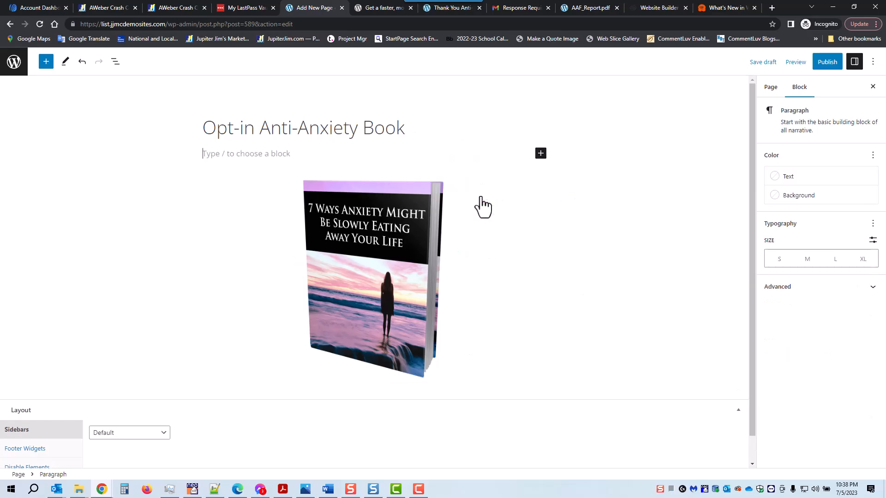
left_click(541, 153)
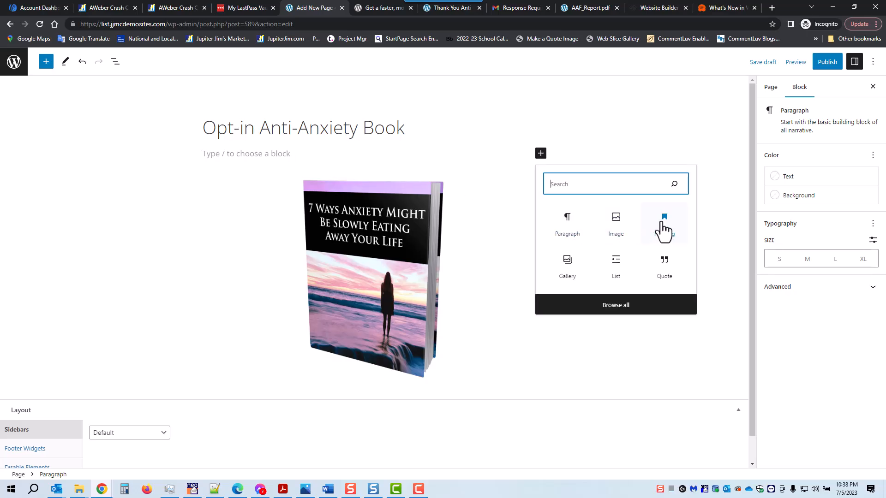
left_click(663, 229)
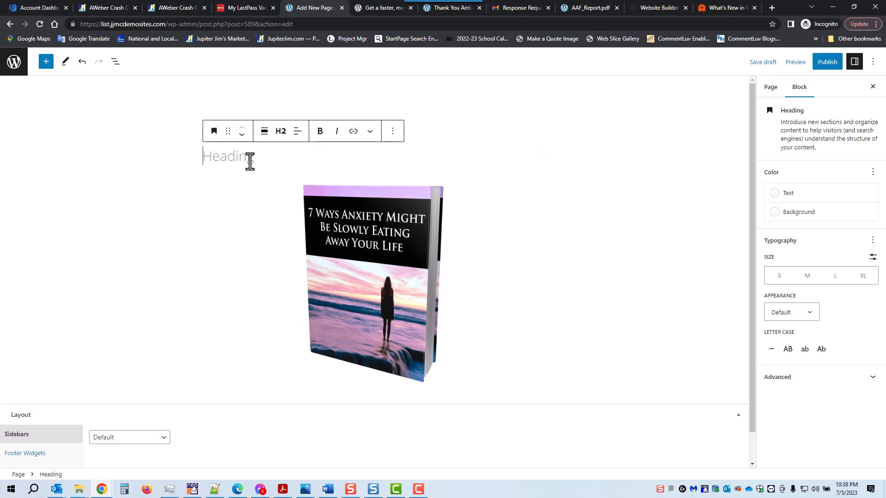
type("Sign Up Below to Get Your Free Report")
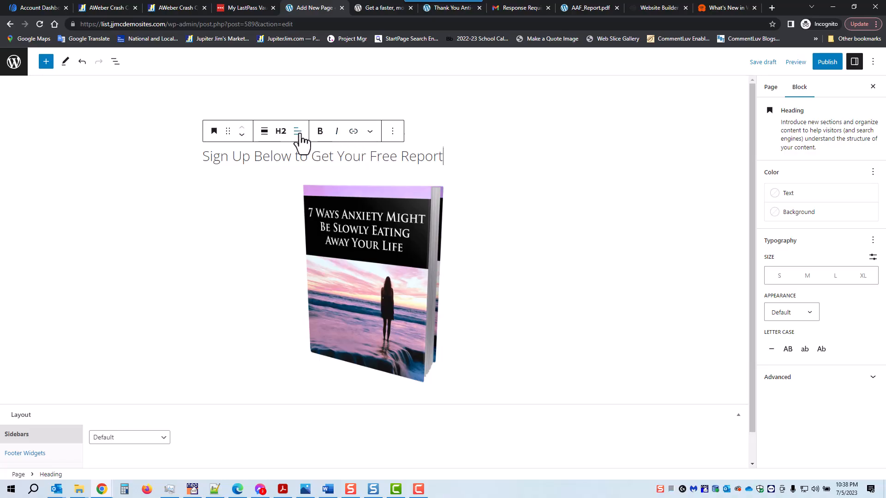
- Center and bold the heading, save the draft, and bring up the AWeber flow chart
left_click(298, 132)
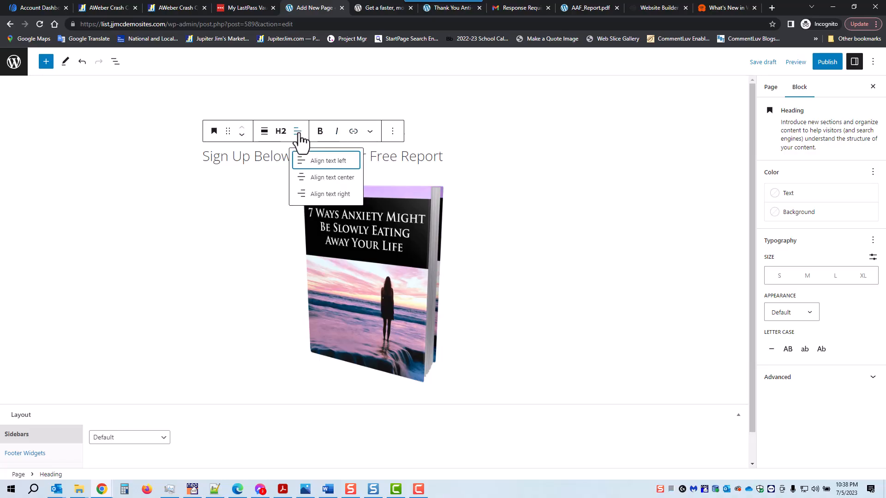
left_click(310, 177)
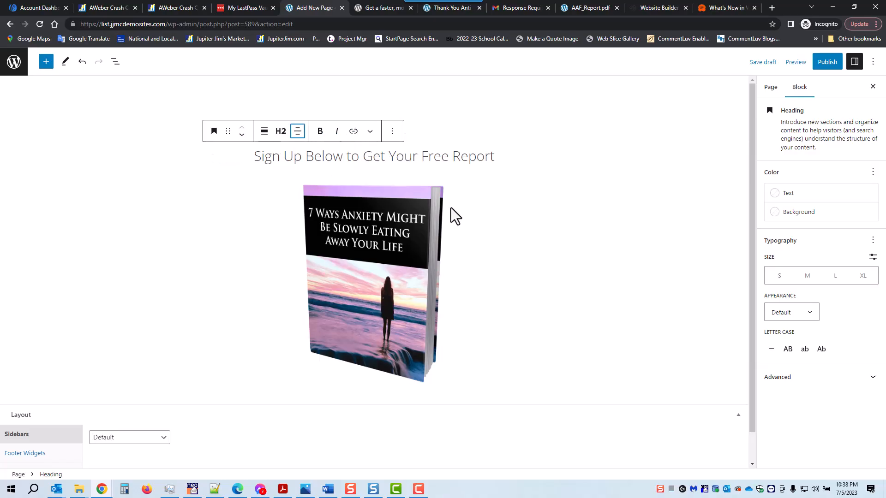
triple_click(376, 158)
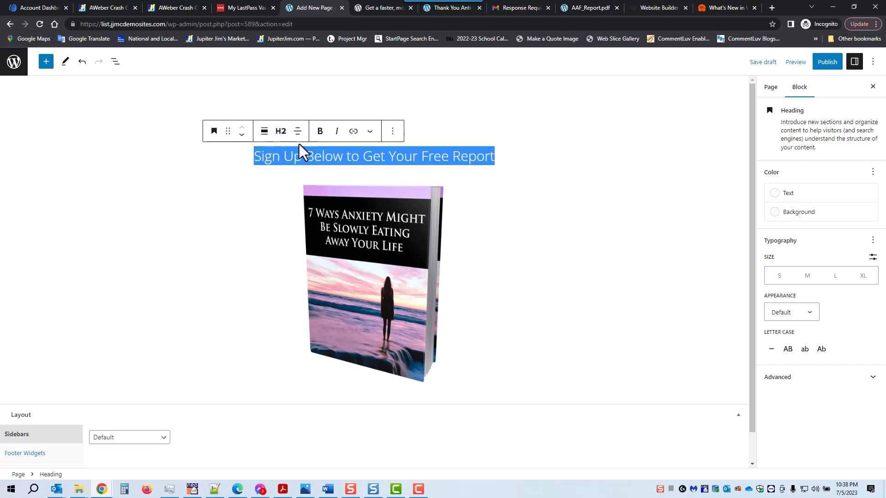
left_click(322, 132)
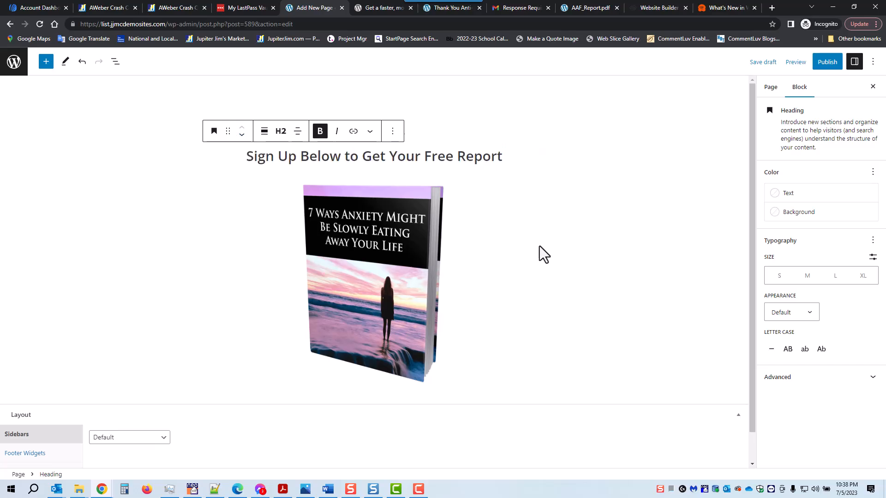
left_click(767, 65)
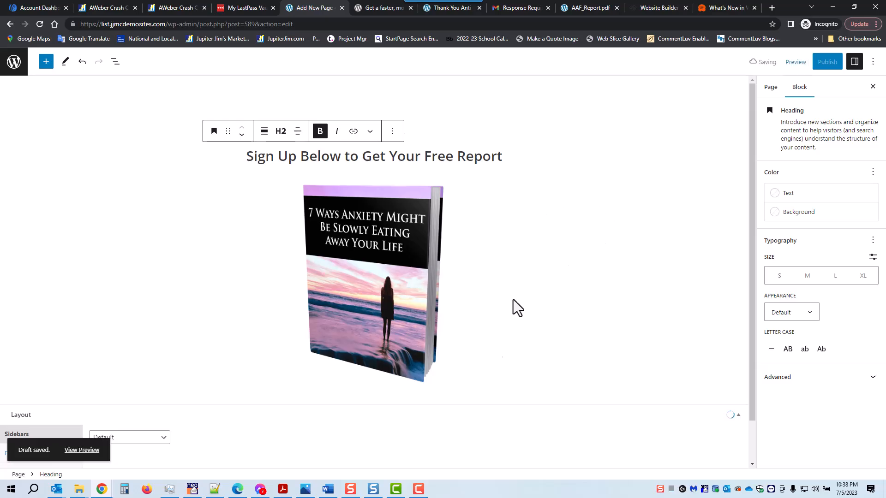
left_click(306, 490)
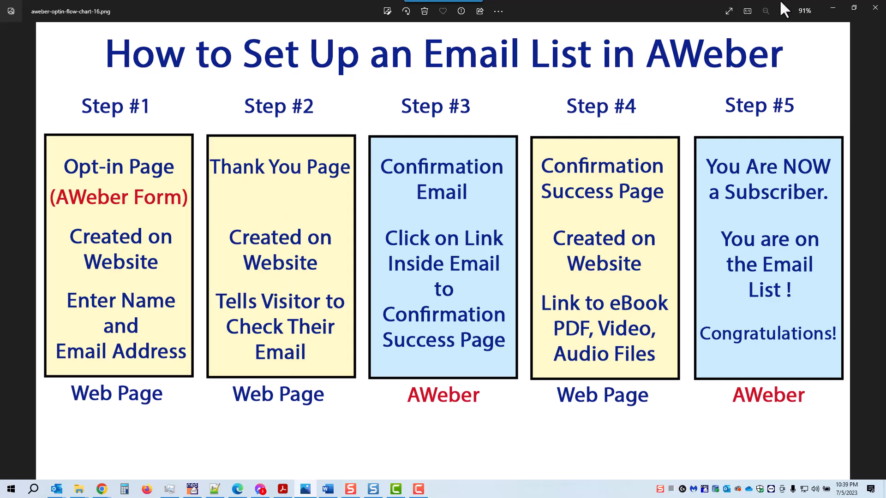
- Close the AWeber flow chart viewer to return to the browser
left_click(835, 10)
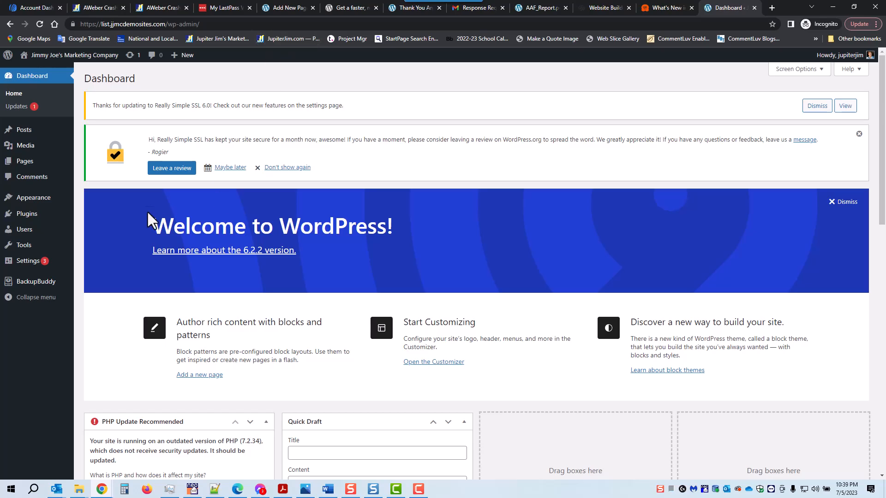
- From All Pages, open the Thank You Anti-Anxiety Report page's live view in a new tab
mouse_move(21, 165)
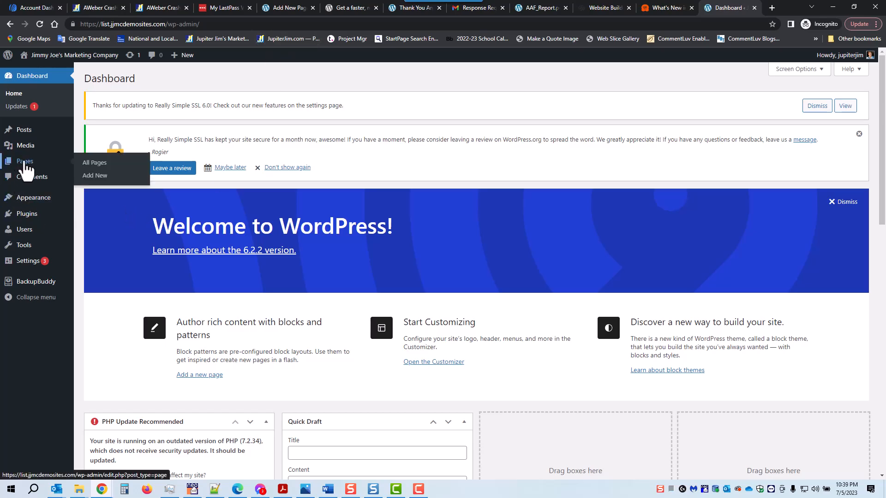
left_click(96, 164)
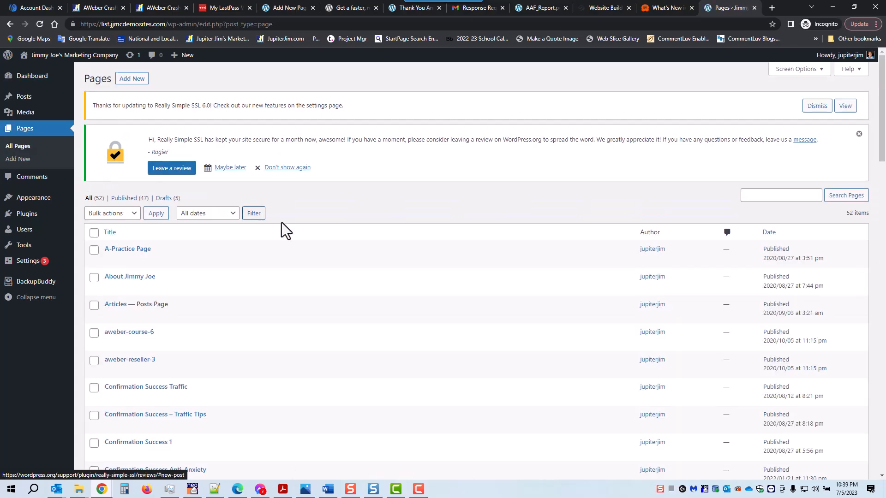
scroll(281, 224, "down", 7)
scroll(269, 222, "down", 9)
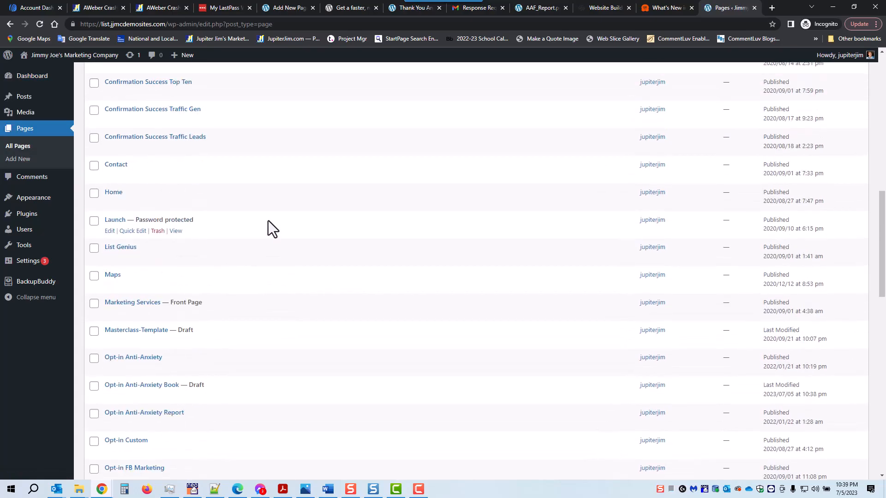
scroll(268, 222, "down", 8)
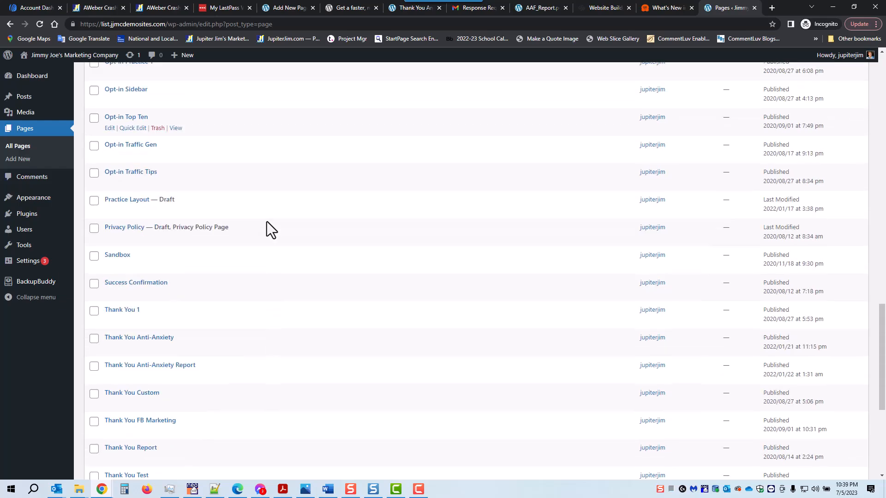
scroll(242, 289, "down", 1)
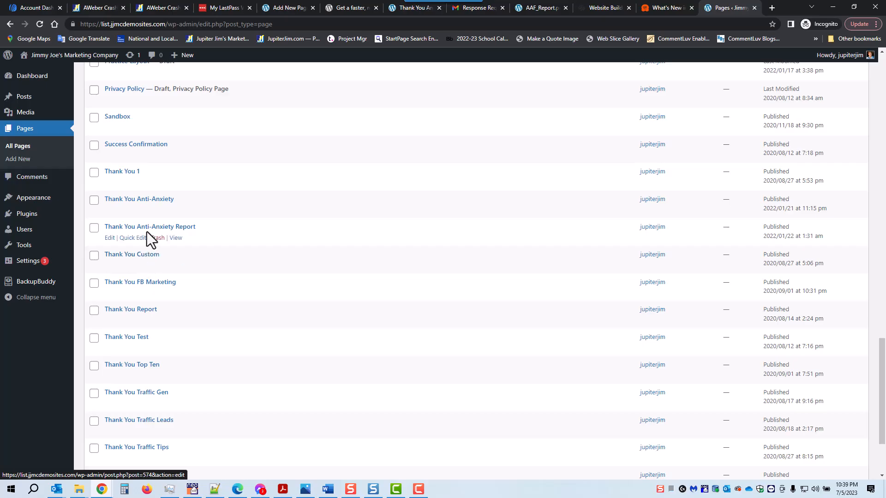
right_click(176, 239)
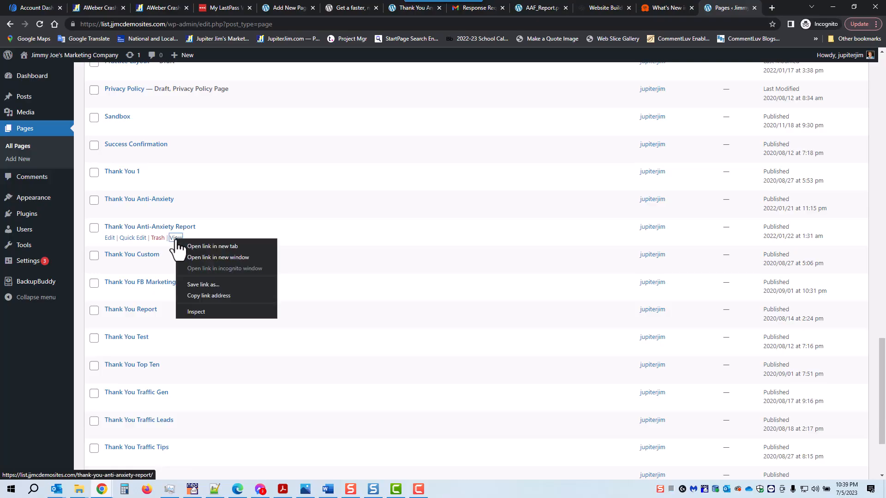
left_click(191, 247)
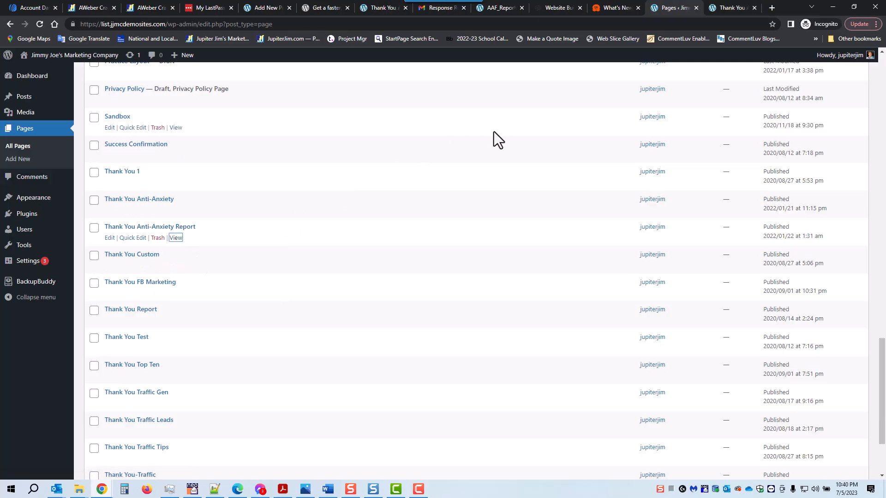
- Select the 'Now Check Your Email Inbox to Confirm Your Subscription' heading on the live page, then return to Pages
left_click(725, 9)
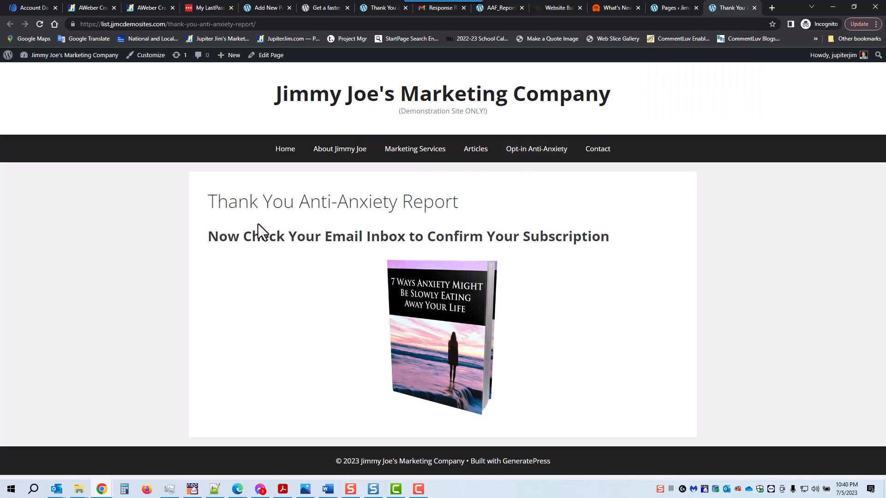
left_click_drag(208, 235, 610, 235)
key("ctrl+c")
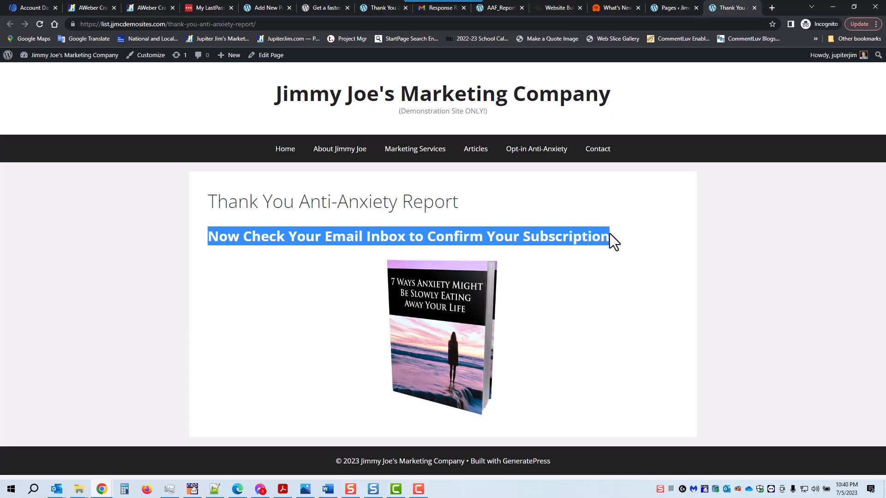
left_click(672, 8)
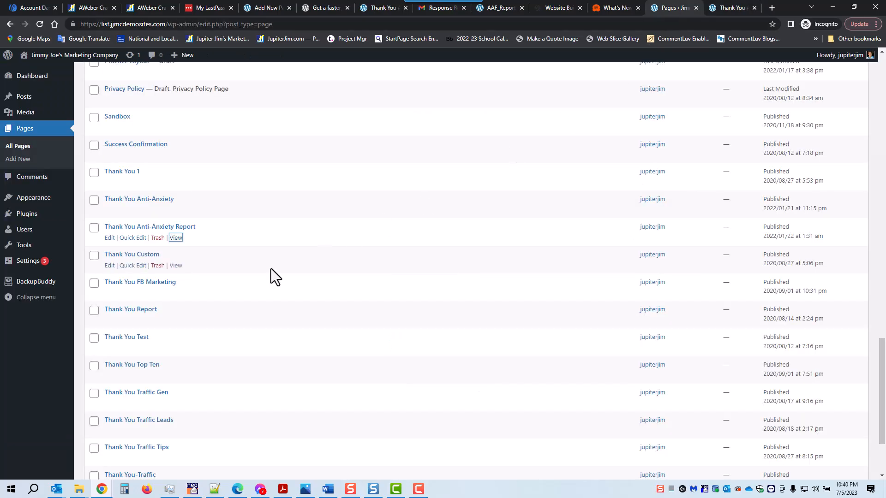
- Add a new page titled 'Thank You Anti-Anxiety Book', fixing a typo along the way
scroll(135, 215, "up", 11)
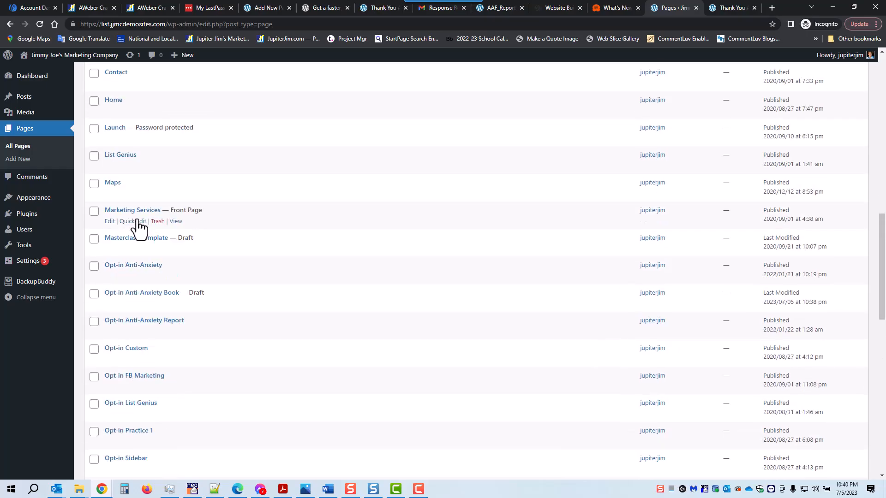
scroll(113, 176, "up", 10)
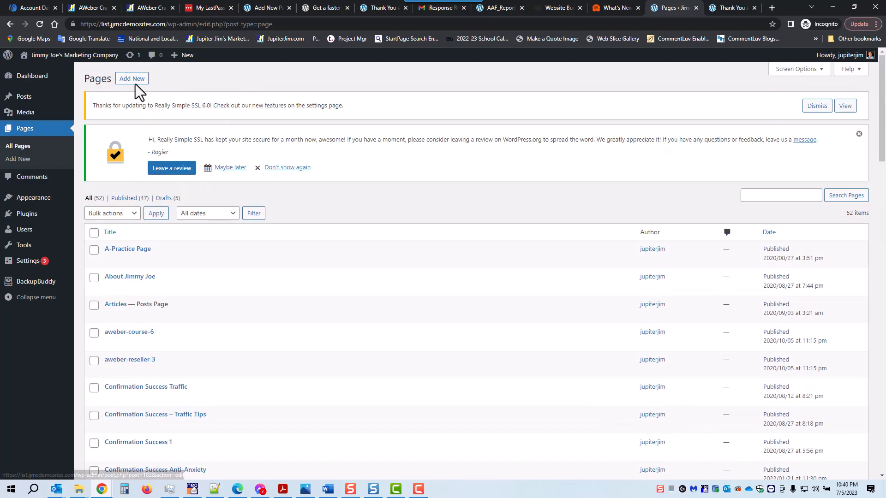
left_click(131, 83)
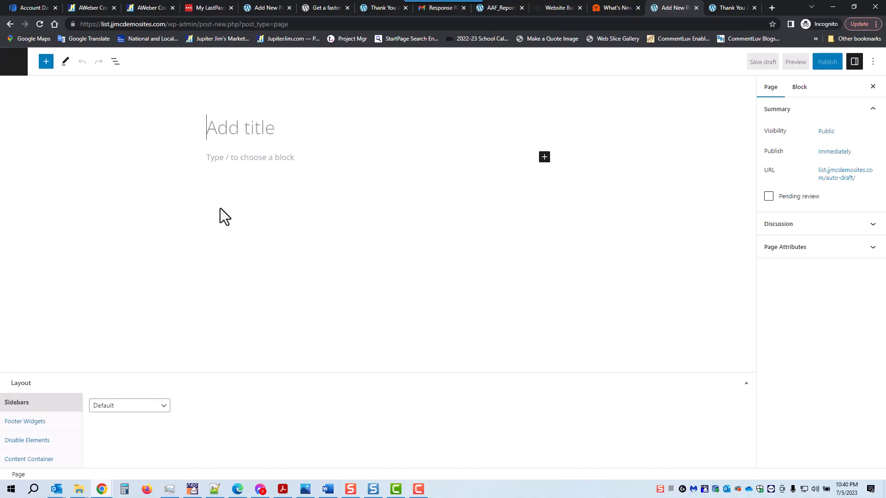
type("Thank")
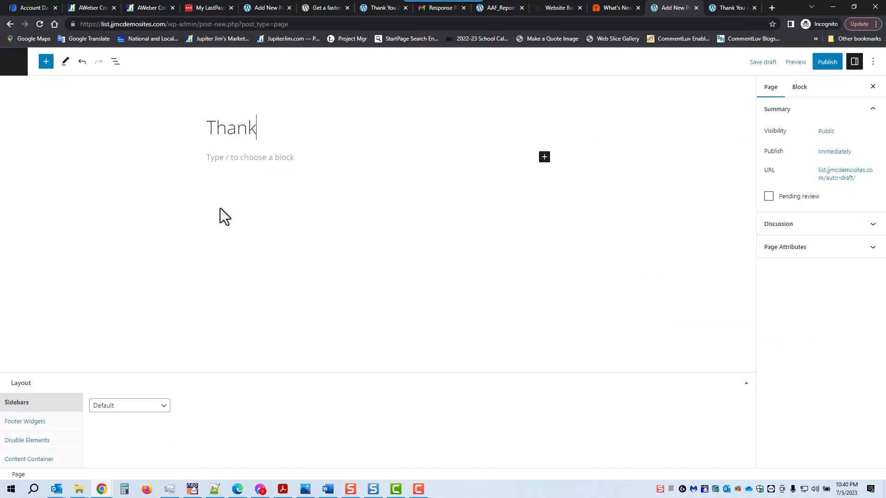
type(" You")
type("it")
key("BackSpace")
key("BackSpace")
type("ti-")
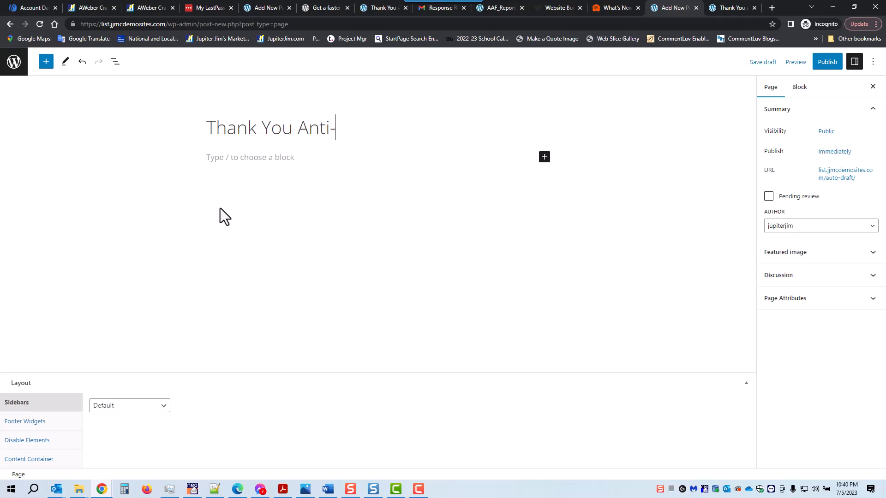
type("Anxiety Book")
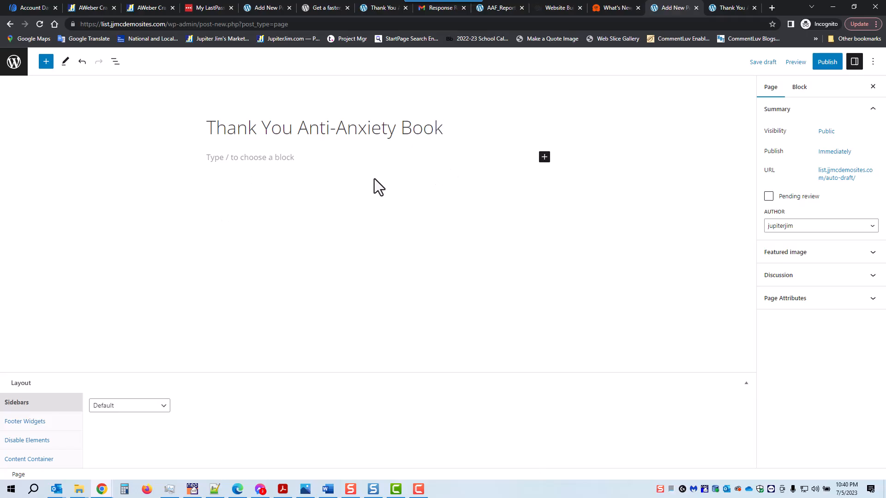
- Paste 'Now Check Your Email Inbox to Confirm Your Subscription' below the title and convert it to an H2 heading
left_click(293, 158)
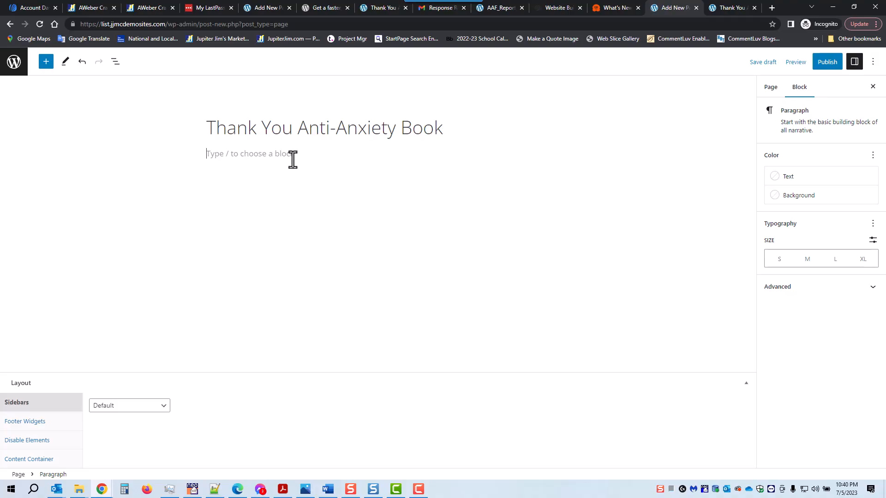
key("ctrl+v")
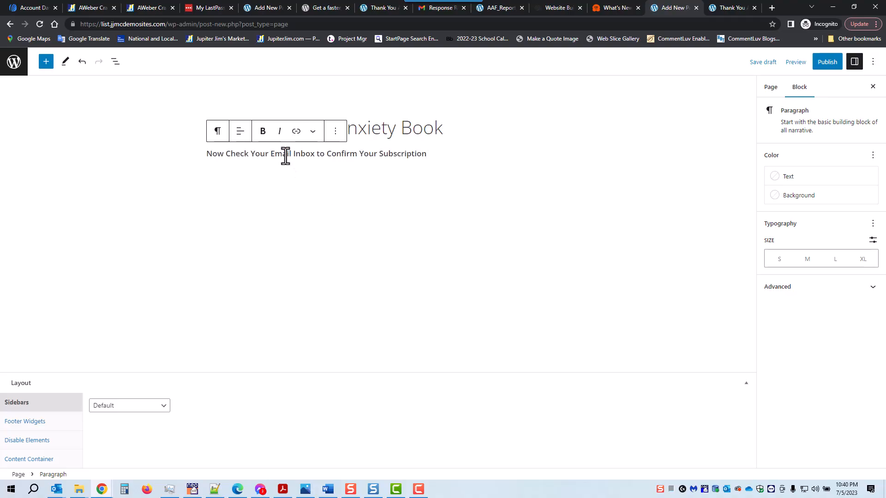
triple_click(284, 154)
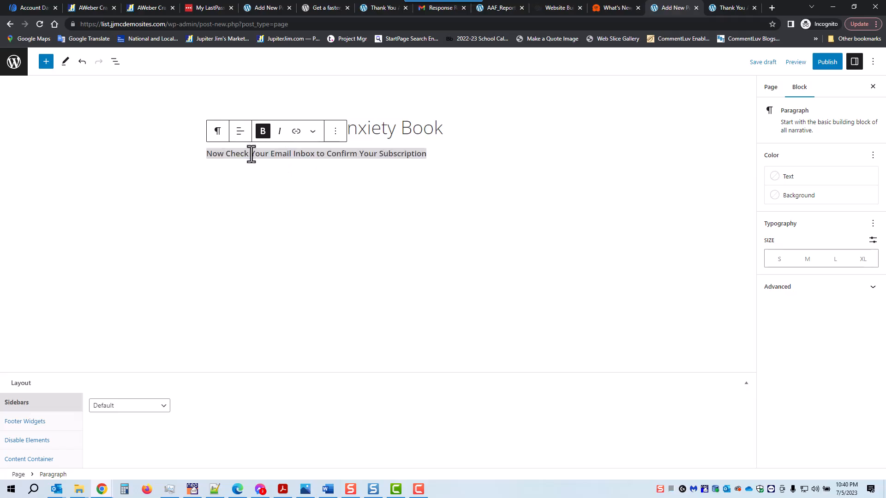
left_click(217, 138)
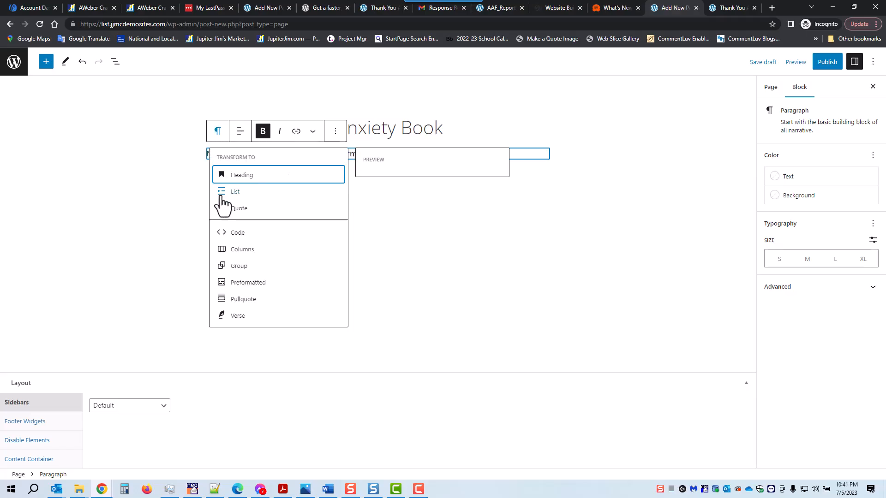
left_click(224, 175)
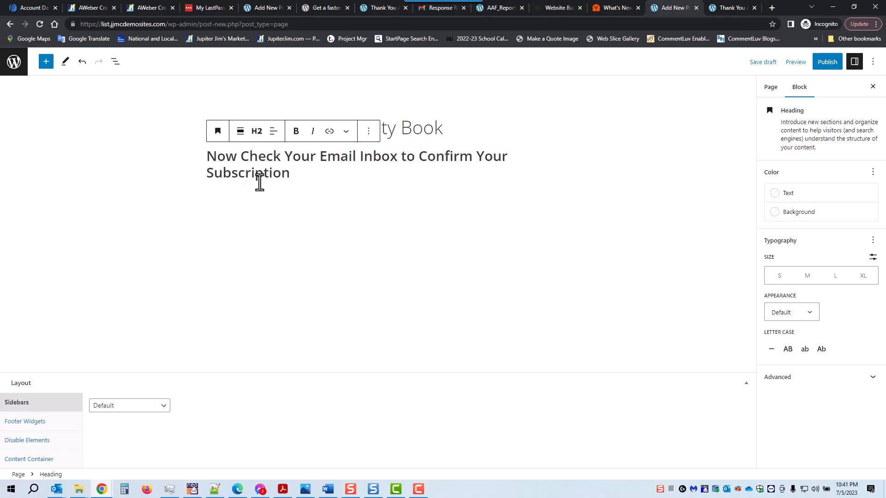
left_click(366, 199)
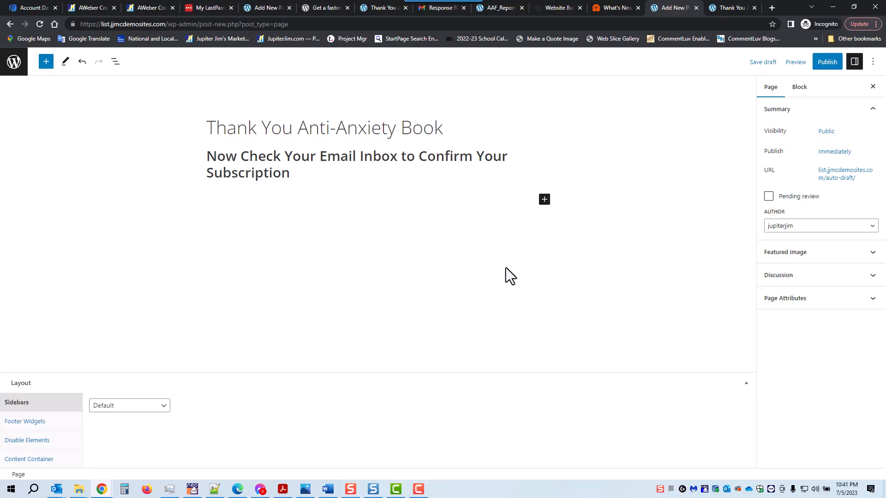
- Insert the anxiety ebook cover from the Media Library, resize it to 330×455 and center it
left_click(544, 200)
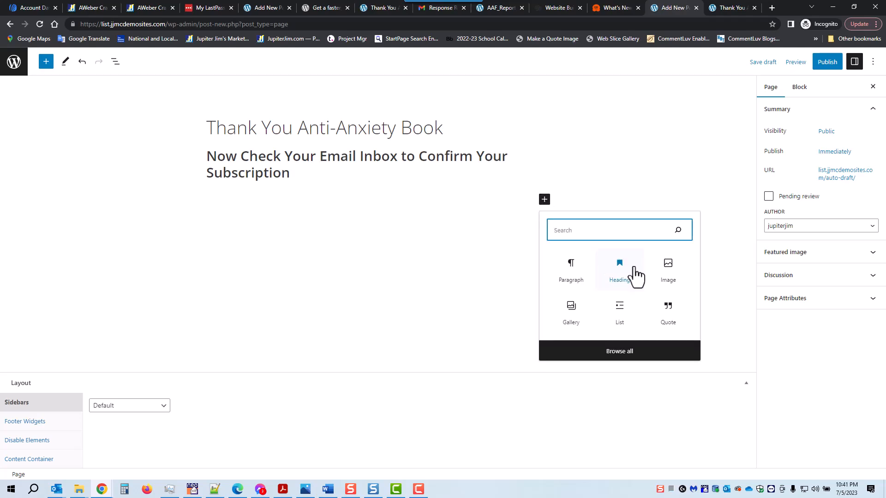
left_click(671, 276)
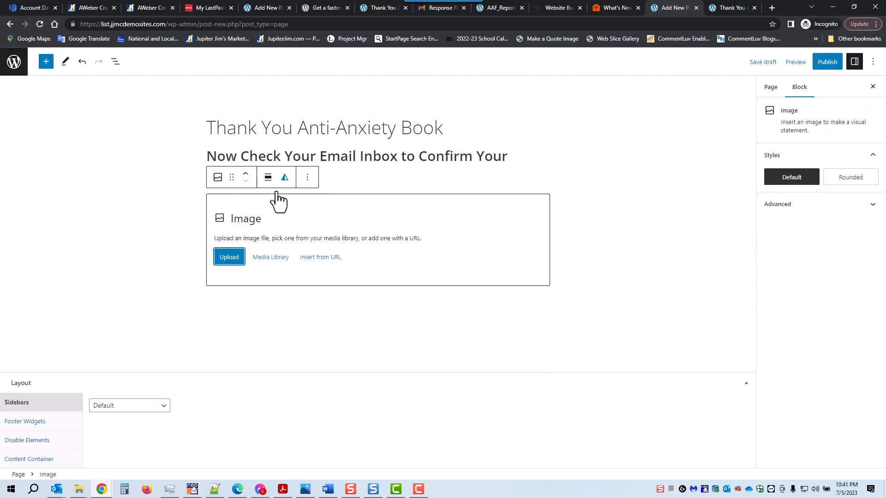
left_click(267, 260)
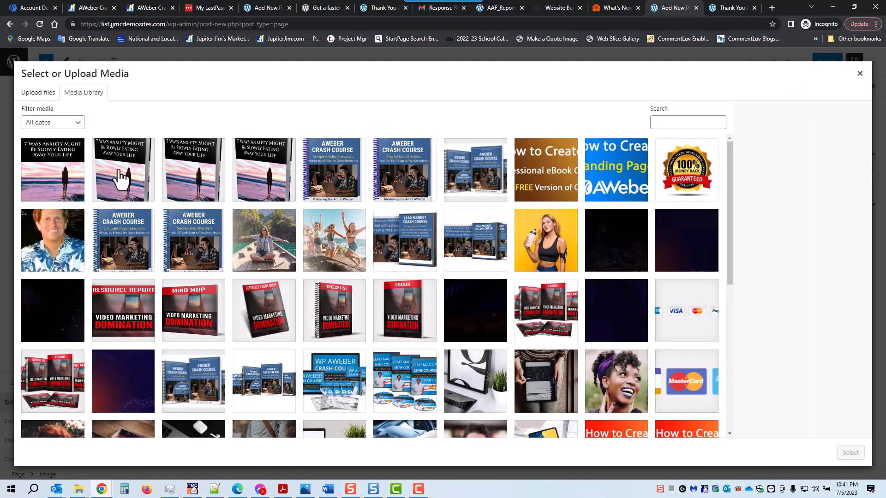
left_click(121, 178)
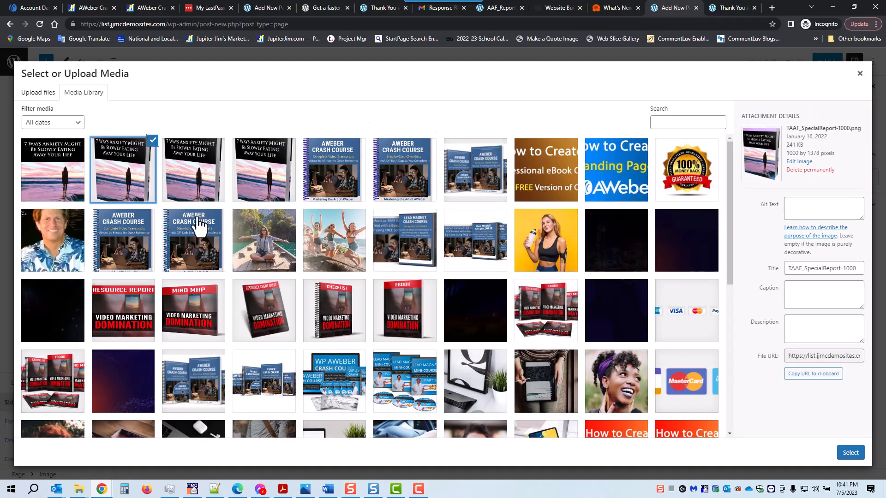
left_click(850, 453)
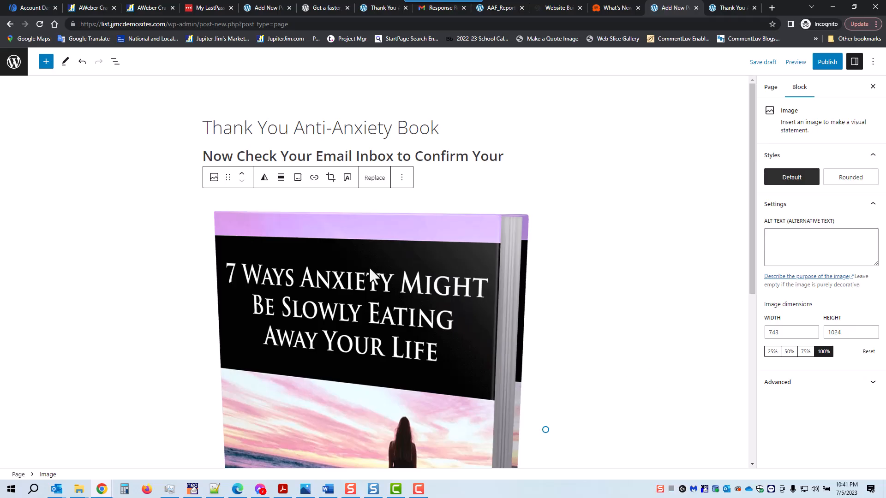
scroll(438, 332, "down", 3)
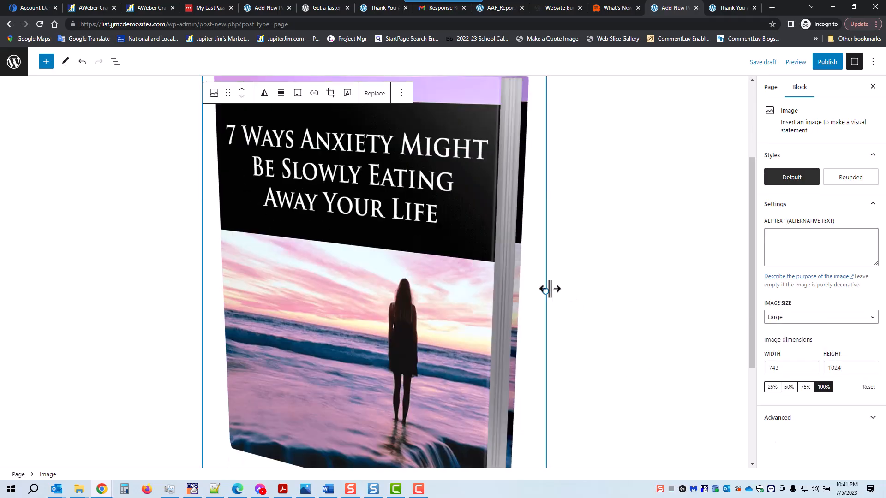
left_click_drag(546, 291, 348, 263)
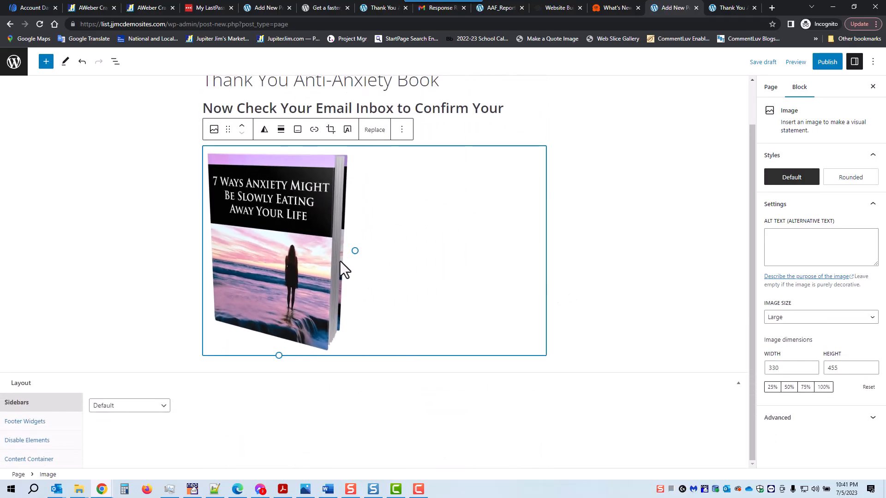
left_click(281, 132)
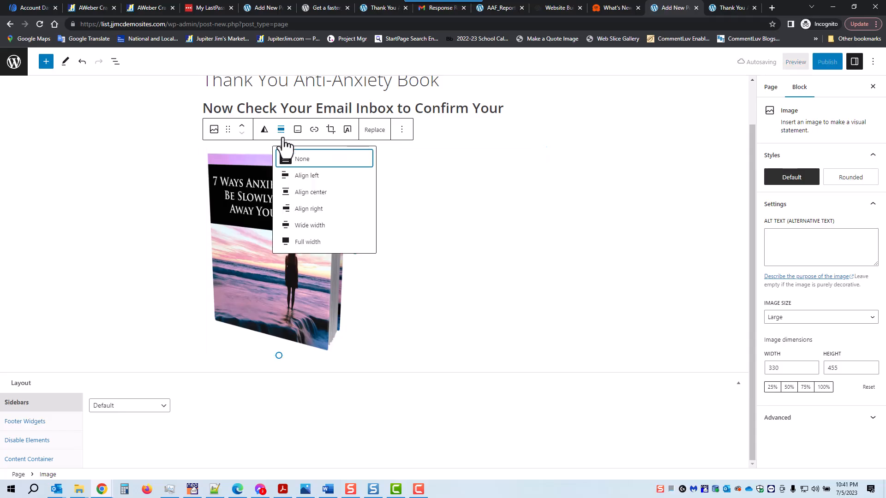
left_click(314, 194)
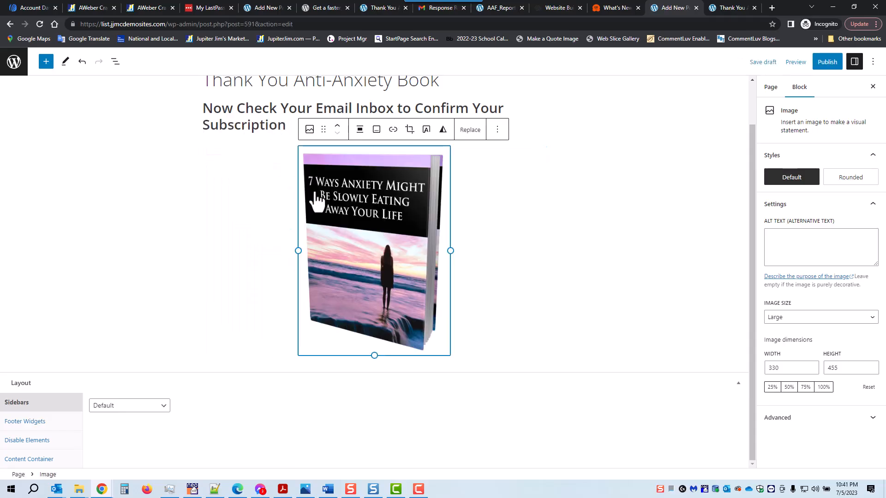
- Save the 'Thank You Anti-Anxiety Book' page as a draft, then publish it and confirm
left_click(763, 70)
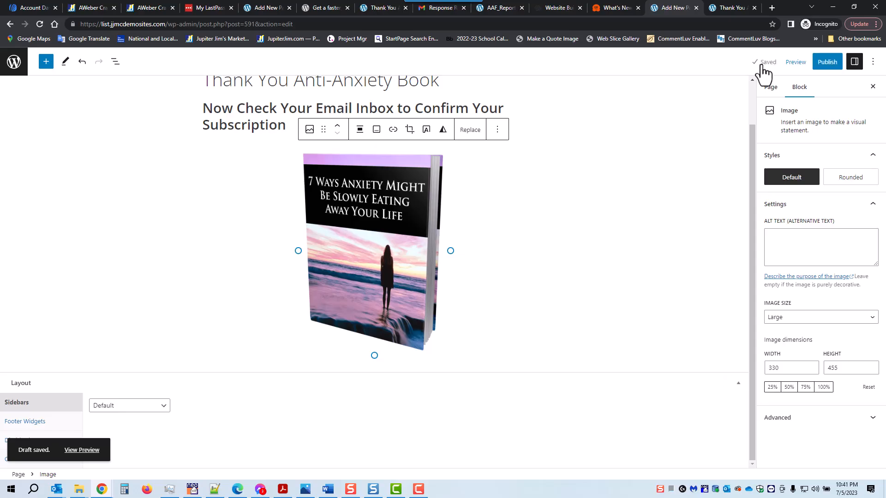
left_click(827, 64)
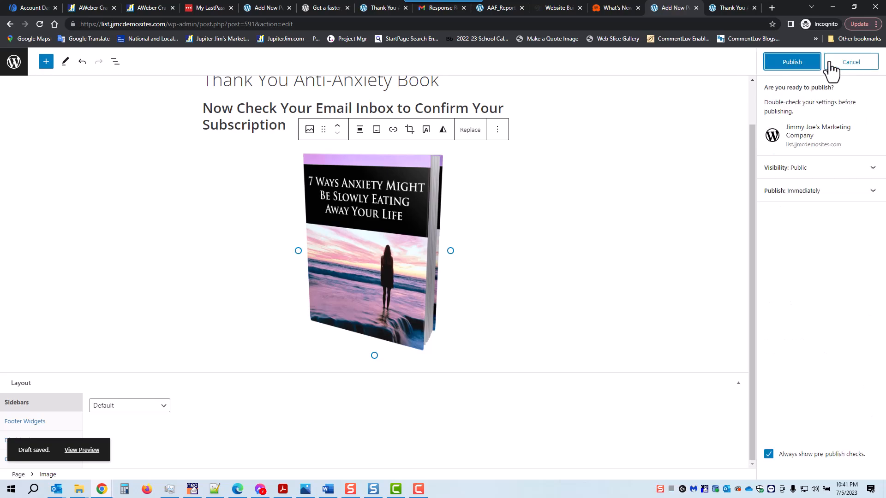
left_click(792, 63)
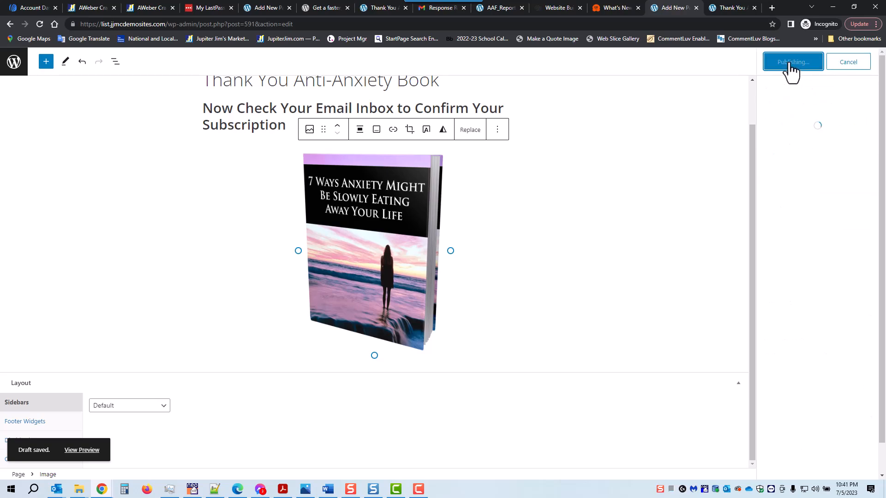
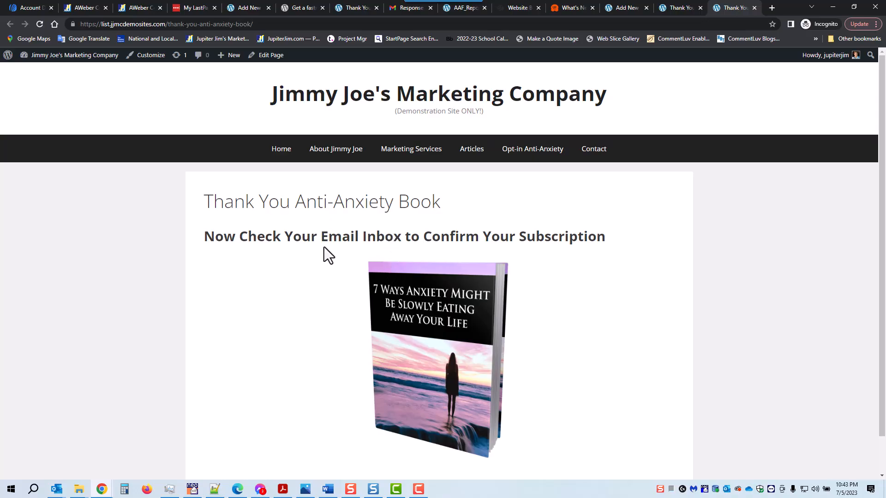
- Leave the editor and go to the All Pages list in the WordPress admin
left_click(249, 7)
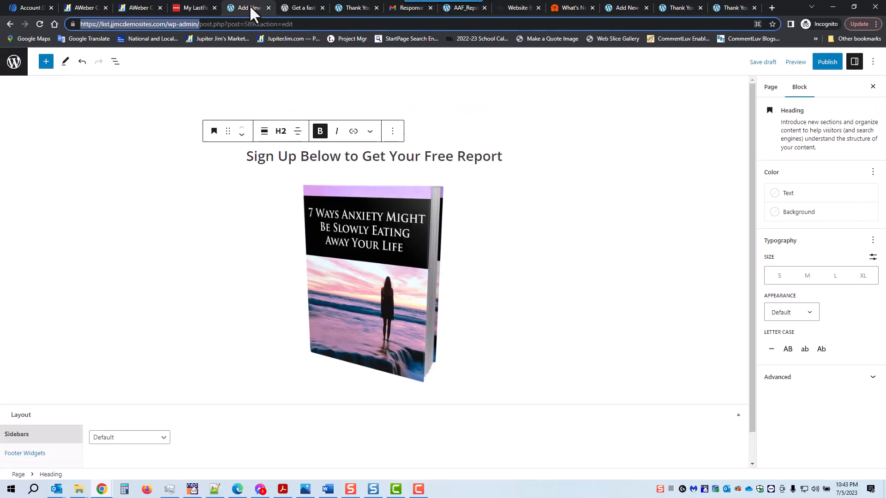
left_click(15, 63)
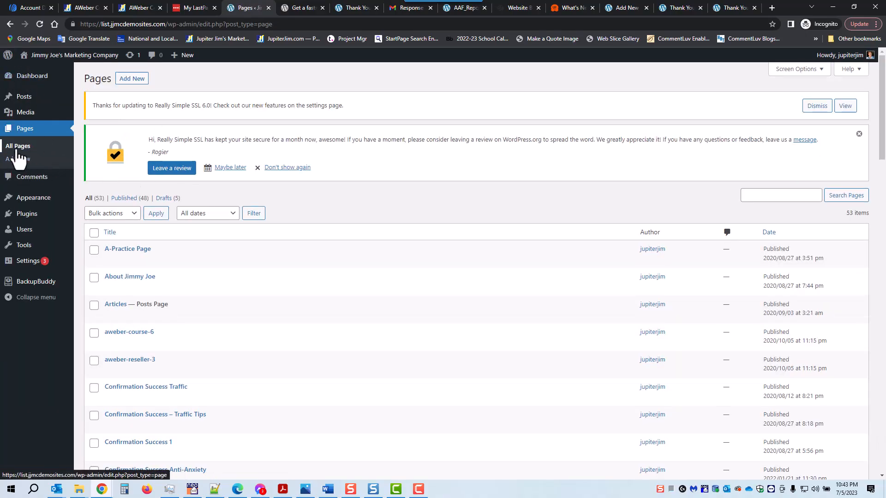
left_click(18, 148)
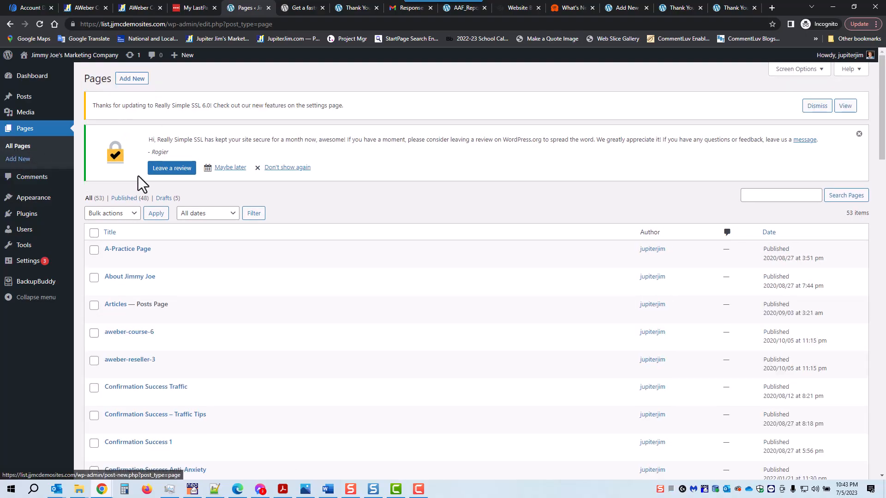
scroll(339, 235, "down", 3)
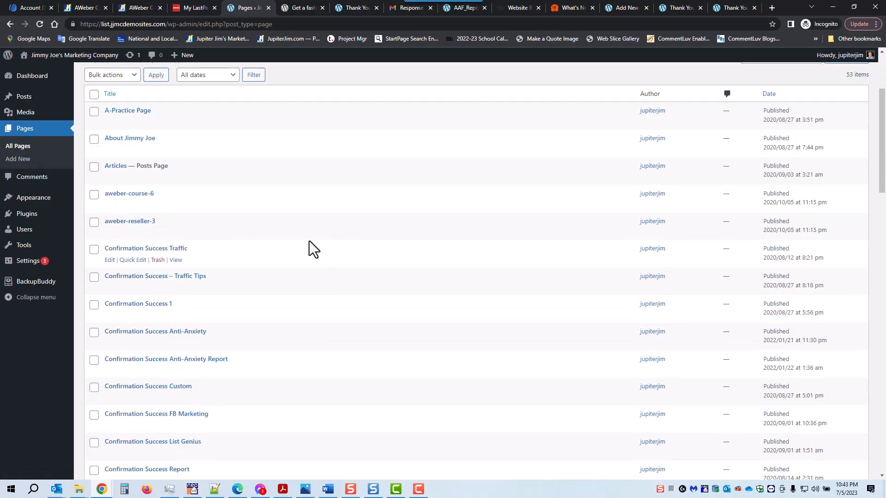
scroll(317, 240, "down", 2)
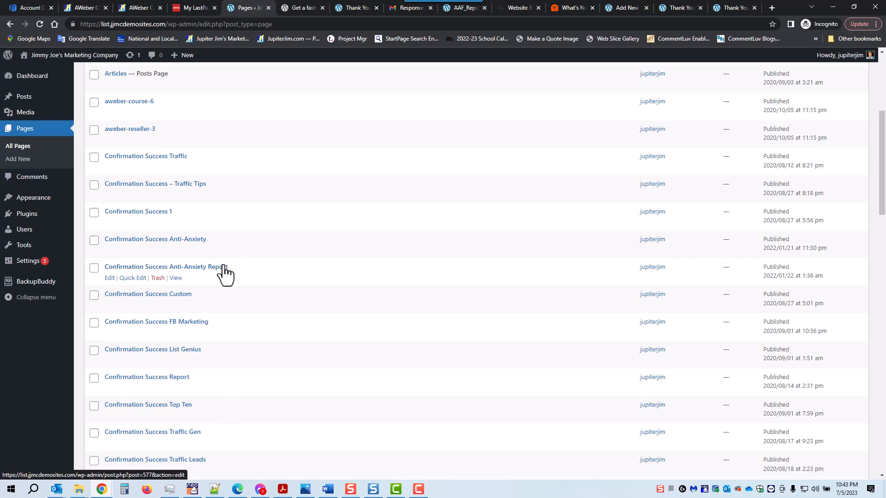
- Open the Confirmation Success Anti-Anxiety Report page in a new tab and copy its heading text
right_click(175, 278)
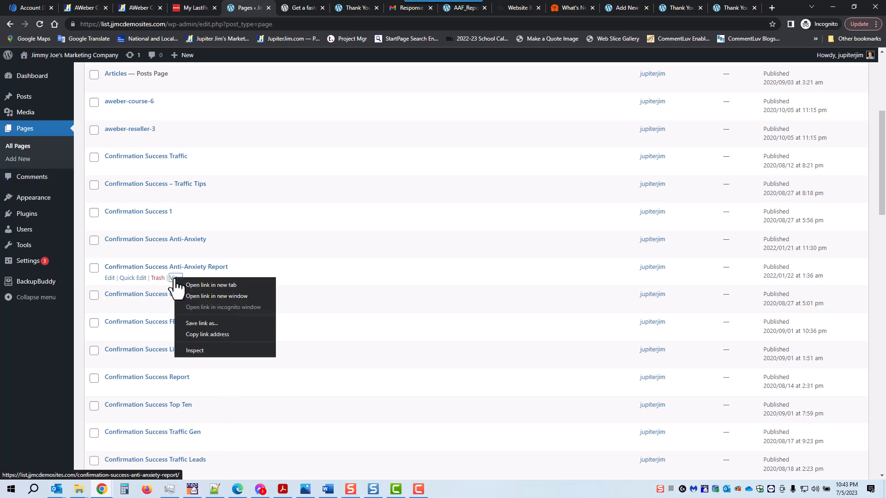
left_click(190, 287)
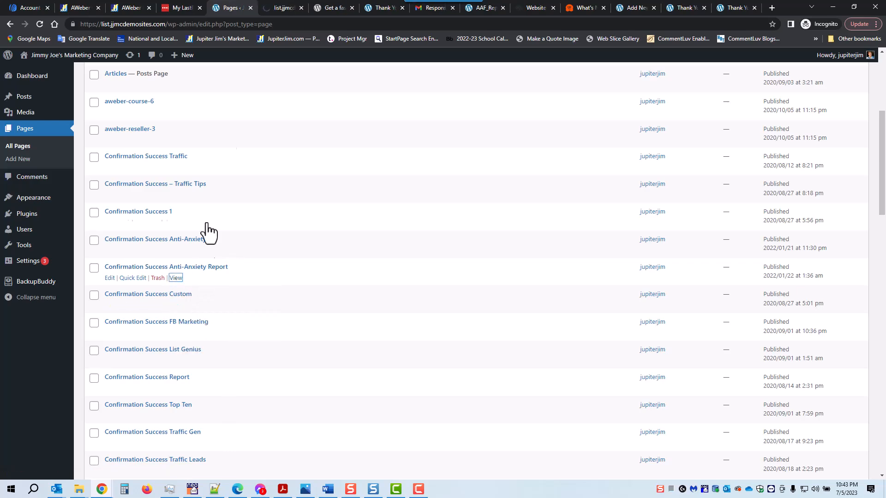
left_click(279, 6)
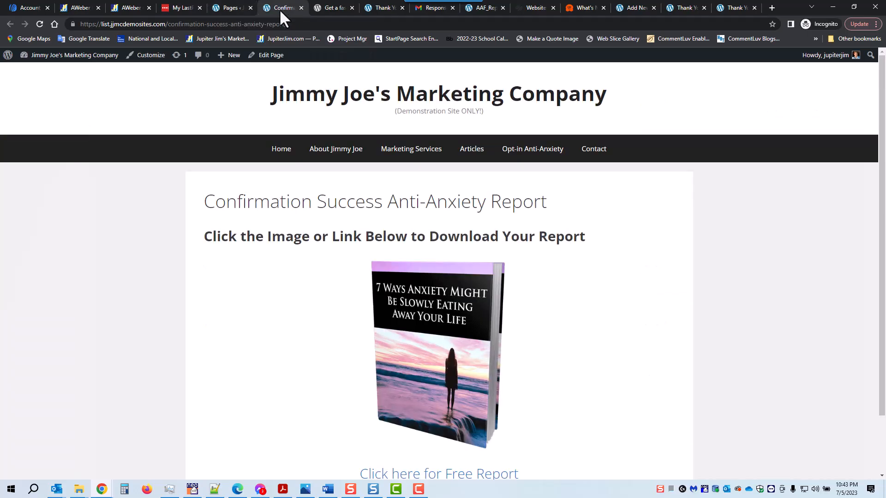
scroll(299, 281, "down", 2)
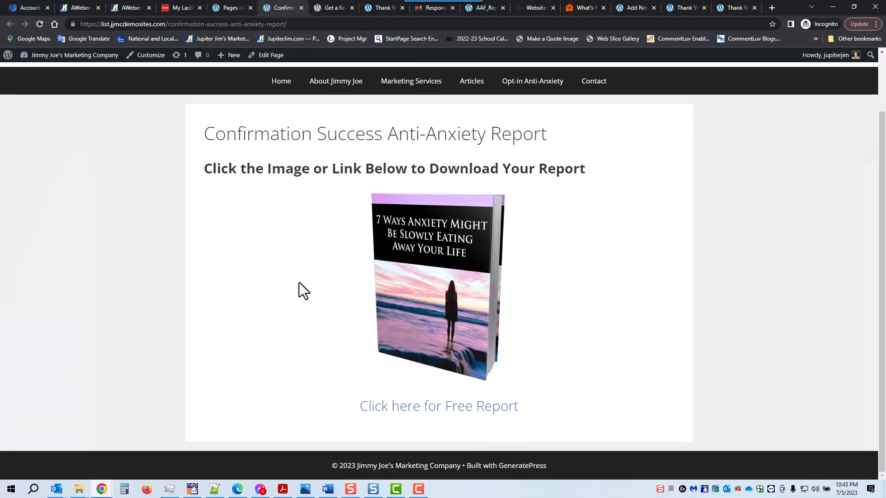
scroll(299, 283, "up", 2)
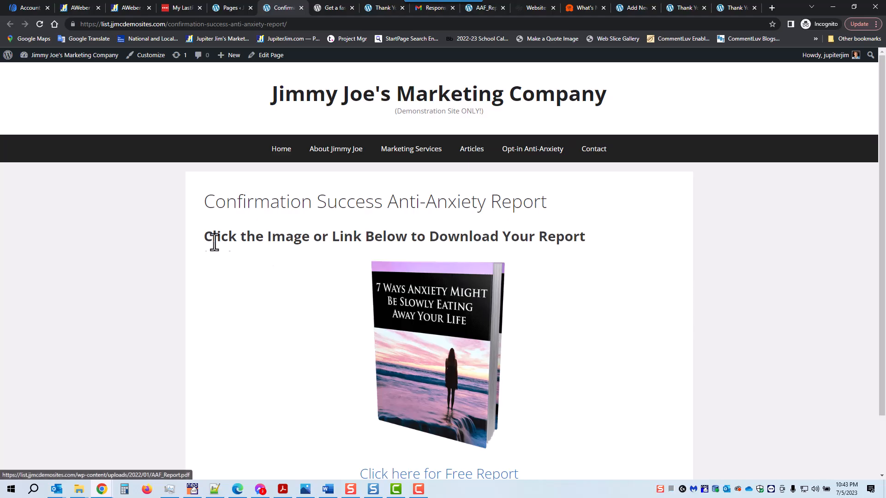
left_click_drag(204, 237, 586, 242)
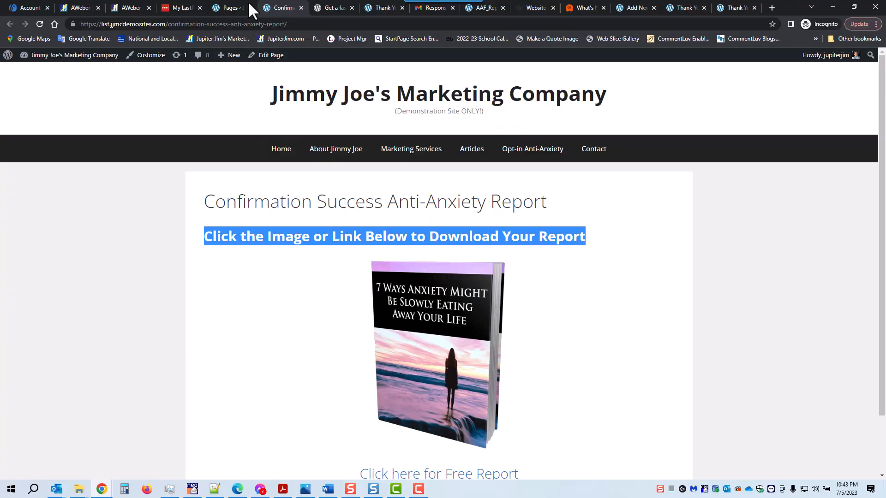
left_click(233, 8)
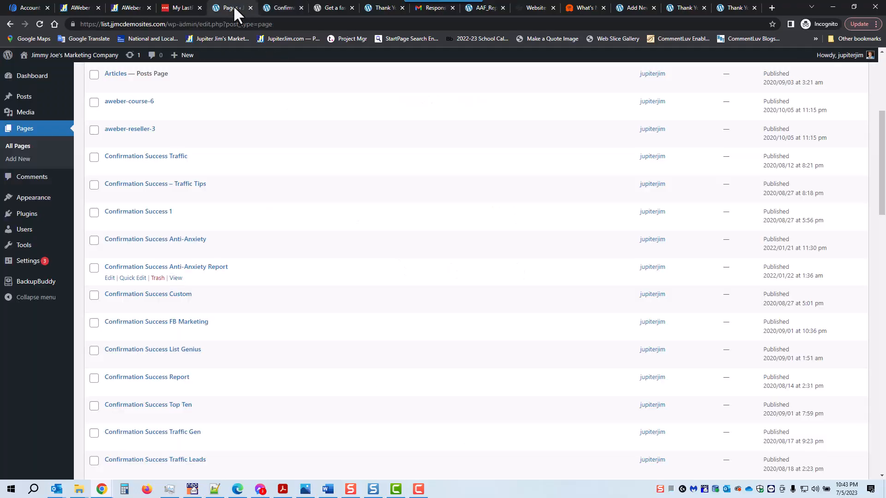
- Start a new page titled 'Confirmation Success Anti-Anxiety Book'
left_click(19, 161)
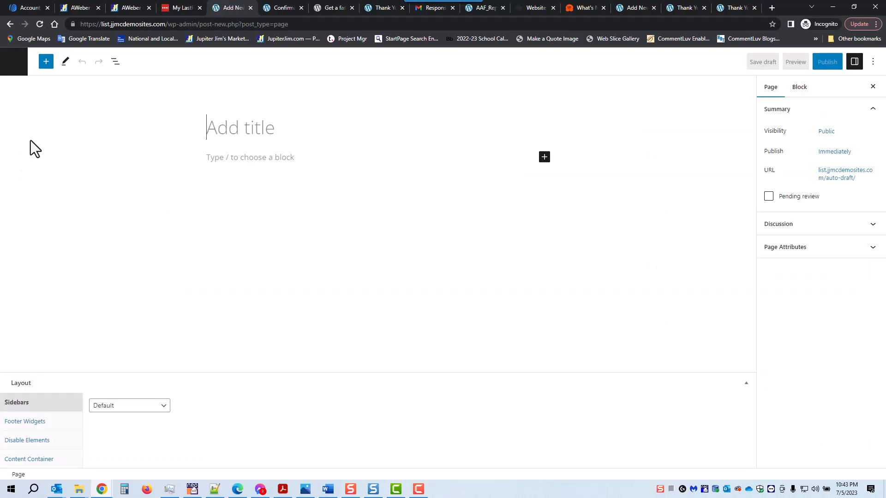
type("Confi")
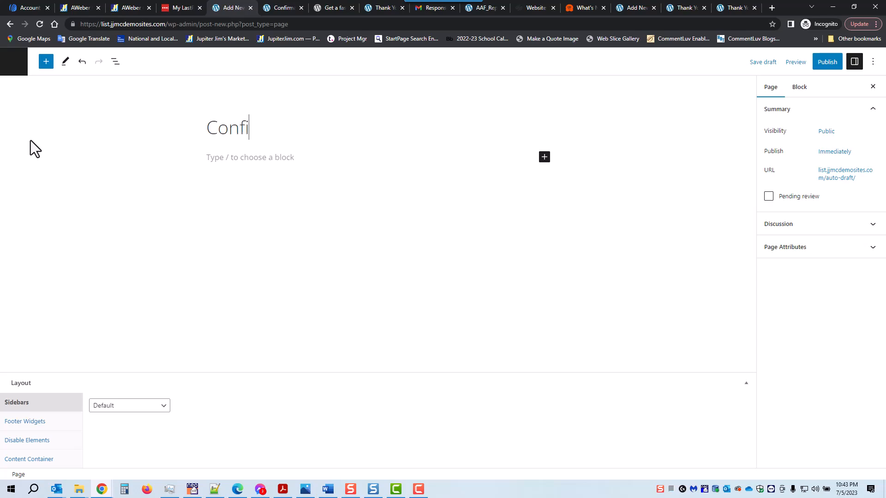
type("rmation Success ")
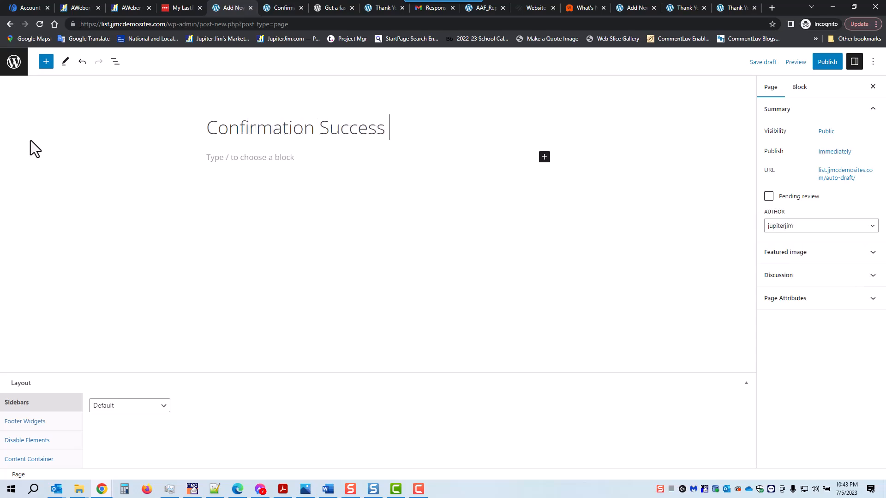
type("Anti-Axiety")
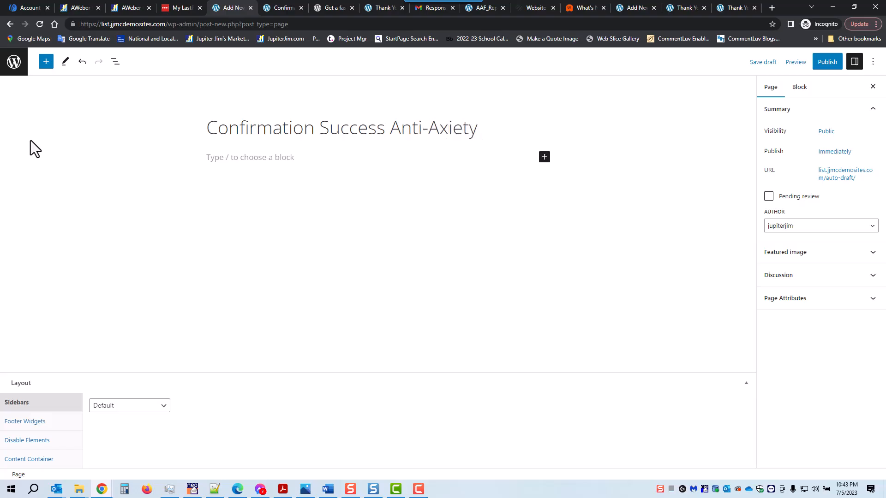
key("BackSpace")
key("BackSpace")
key("BackSpace")
key("BackSpace")
key("BackSpace")
type("nxiety Book")
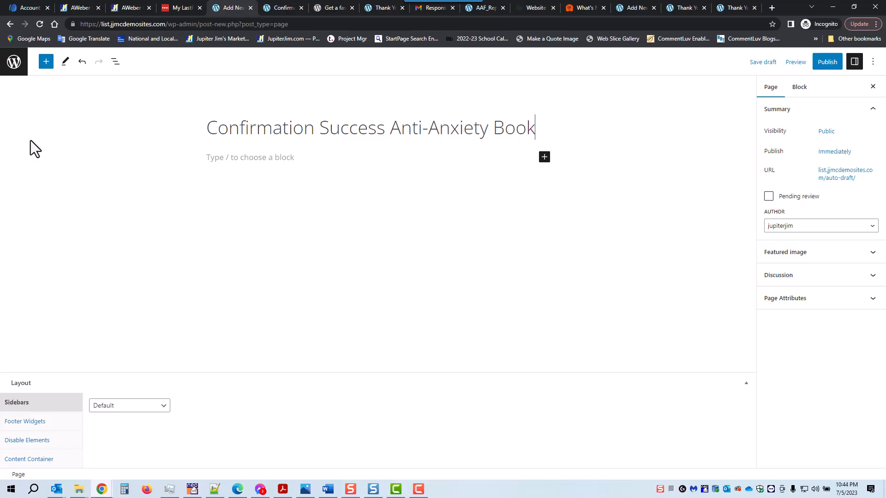
- Add the pasted 'Click the Image or Link Below to Download Your Report' heading, then an Image block
left_click(545, 157)
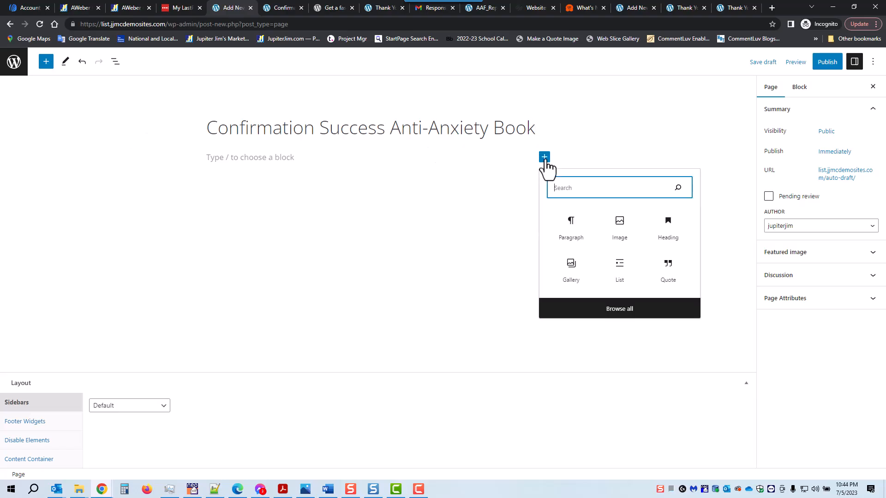
left_click(667, 229)
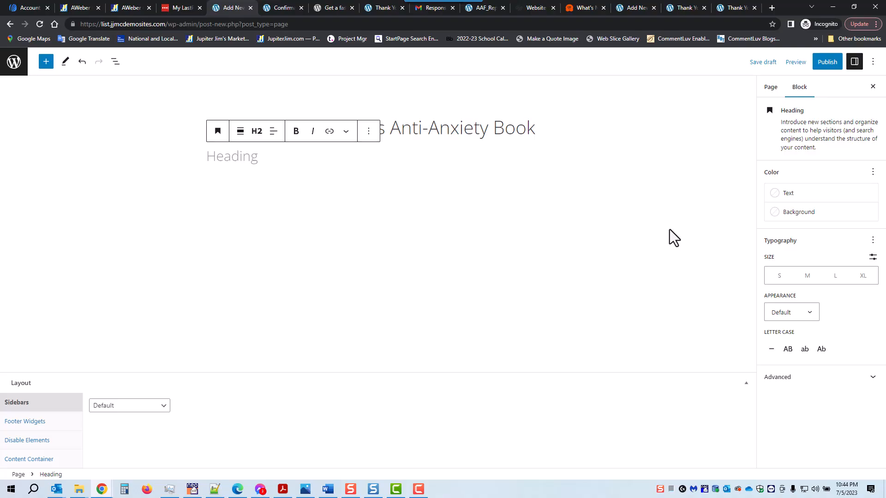
type("Click the Image or Link Below to Download Your Report")
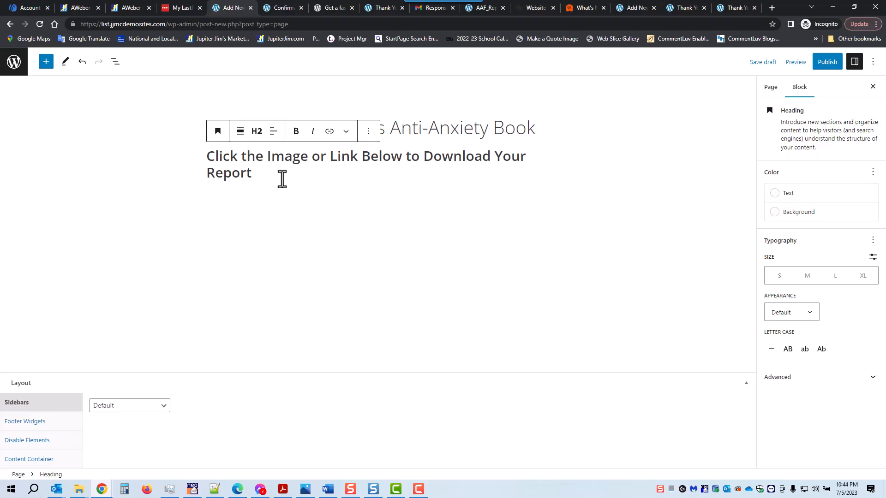
key("Return")
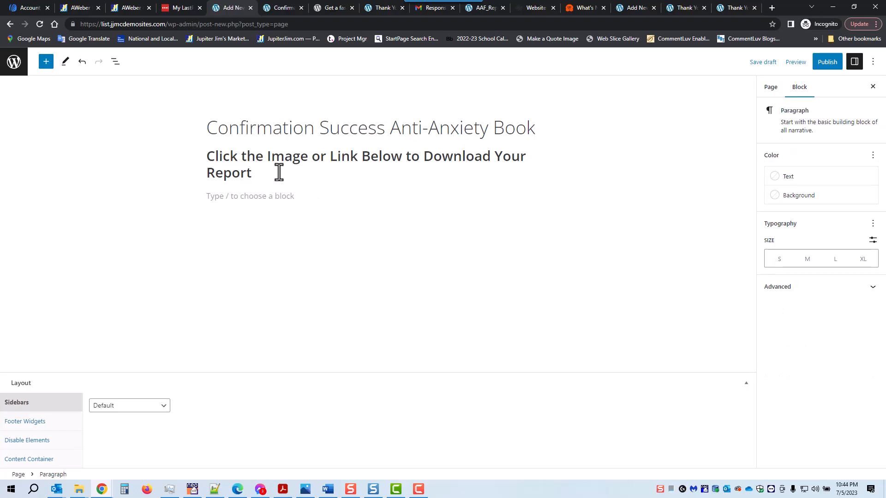
left_click(544, 197)
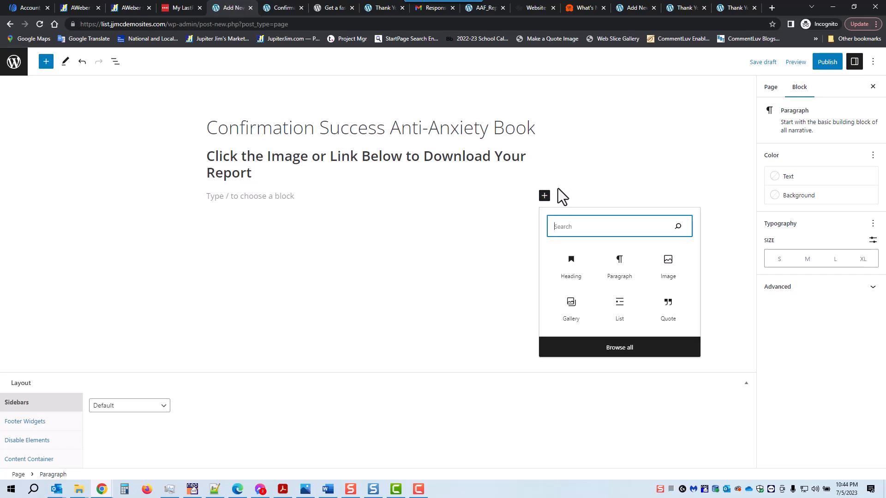
left_click(668, 266)
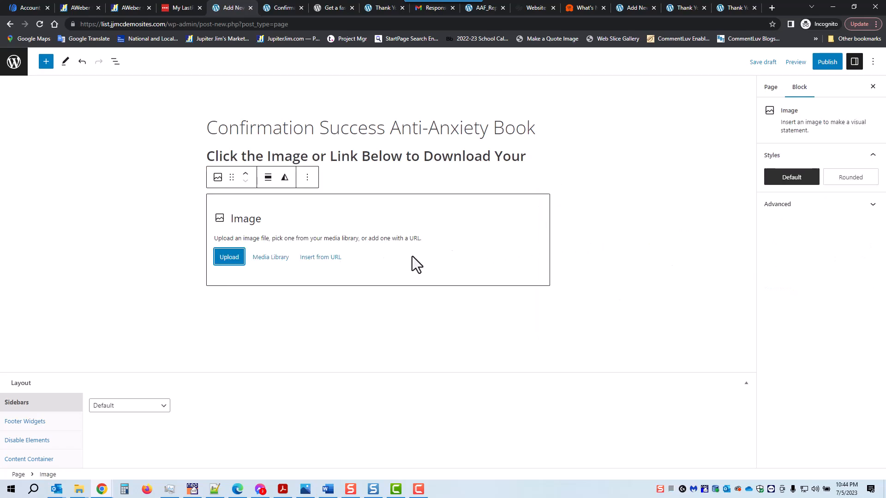
- Place the book cover from the Media Library, shrink it to ~317 px, center it, and add a block below
left_click(271, 257)
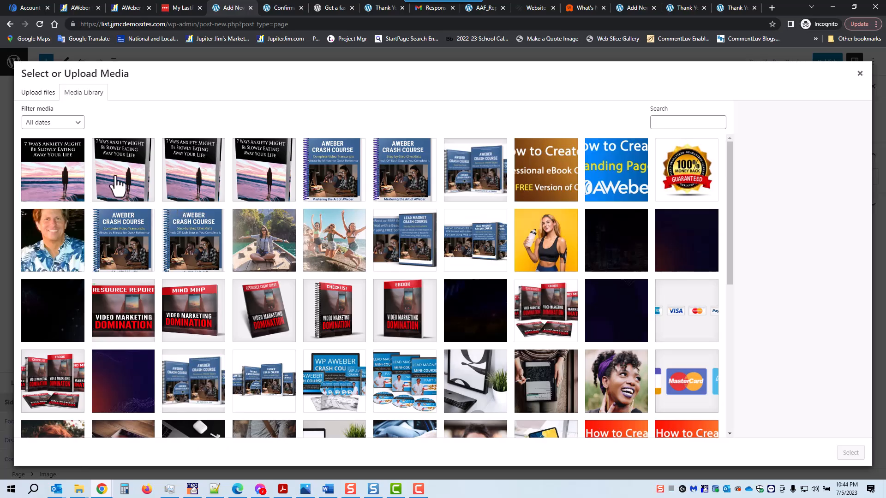
left_click(118, 184)
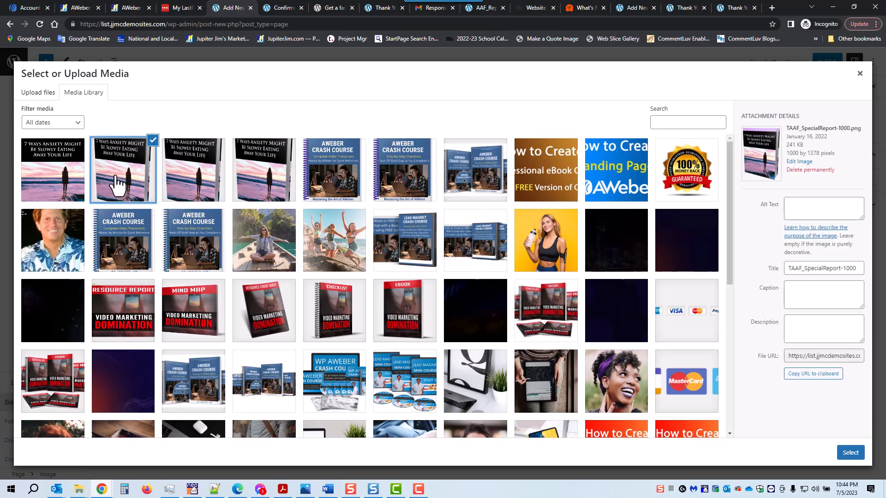
left_click(850, 453)
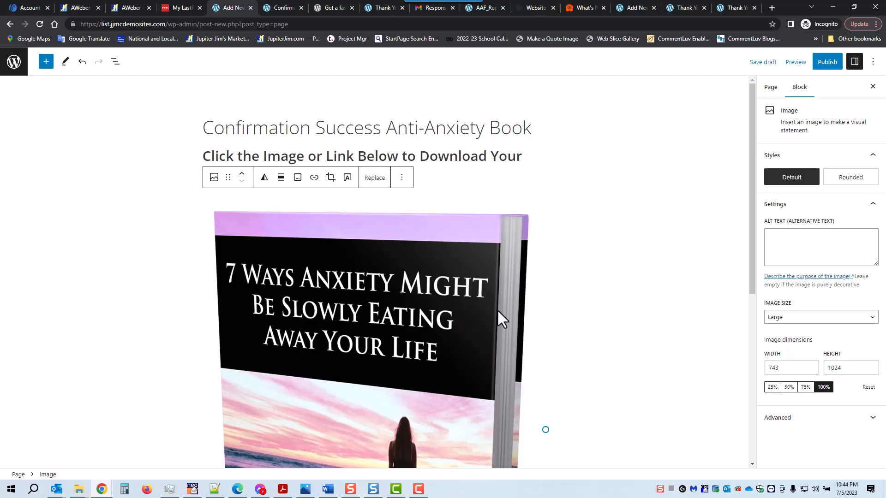
left_click_drag(545, 428, 348, 362)
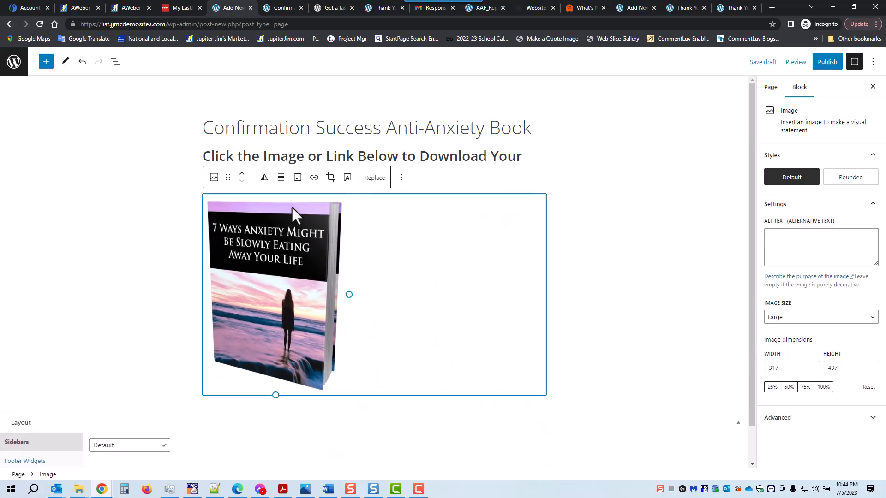
left_click(281, 179)
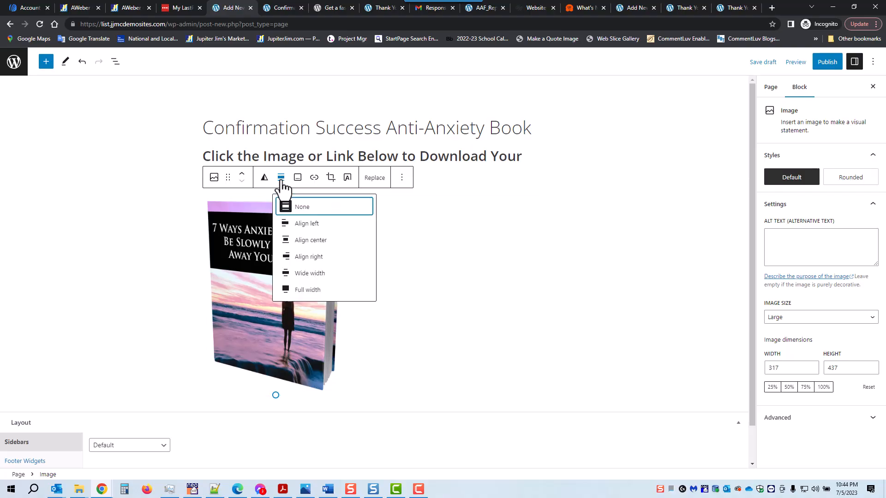
left_click(306, 240)
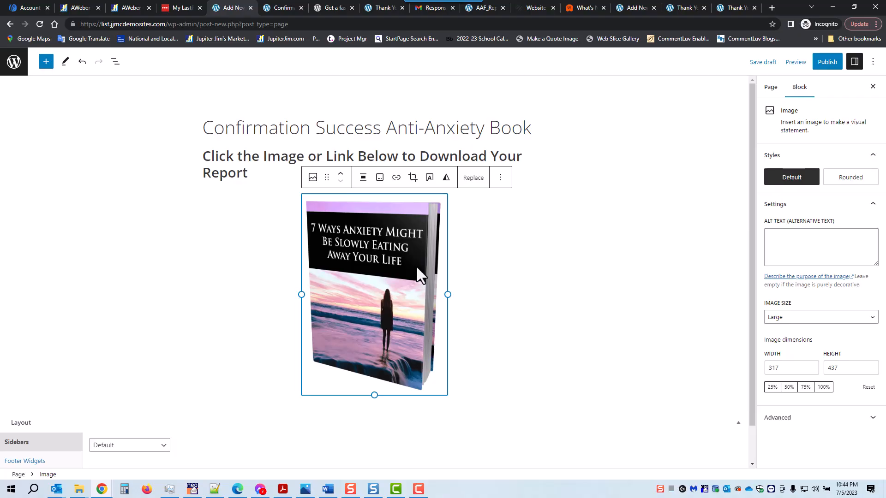
left_click(501, 178)
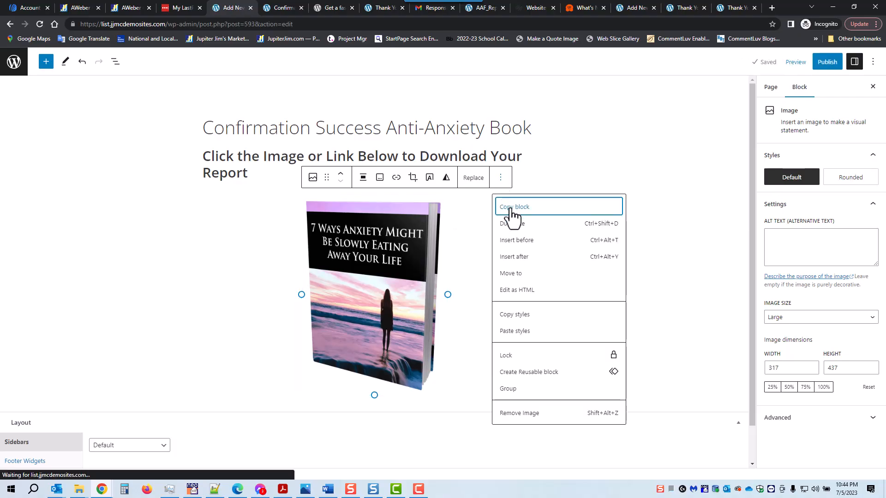
left_click(517, 257)
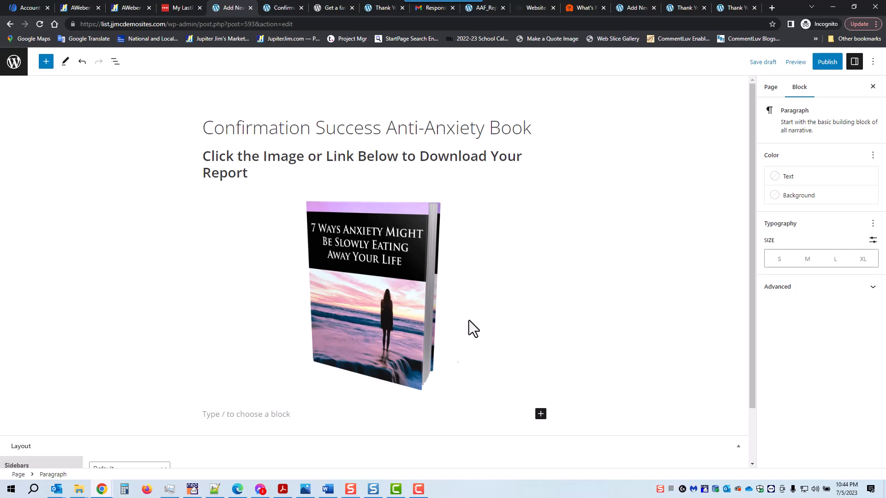
- Add a centered, bold heading 'Click Here to Download Your Free Book'
left_click(541, 415)
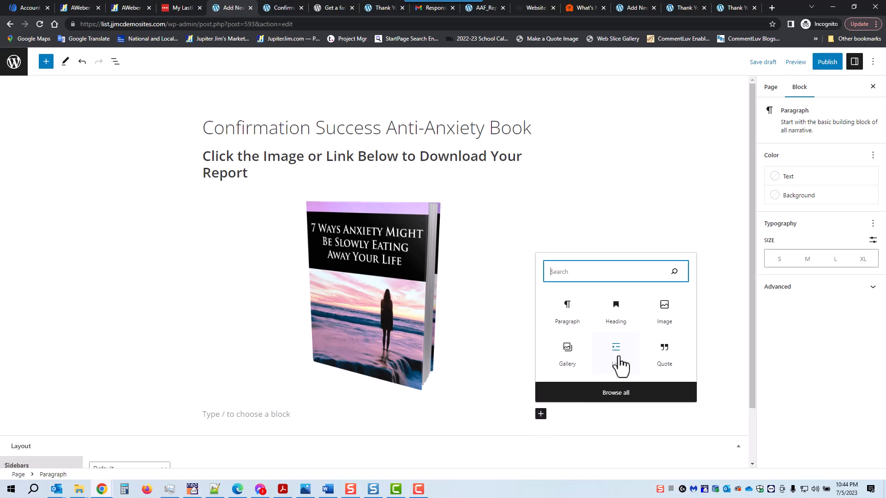
left_click(619, 312)
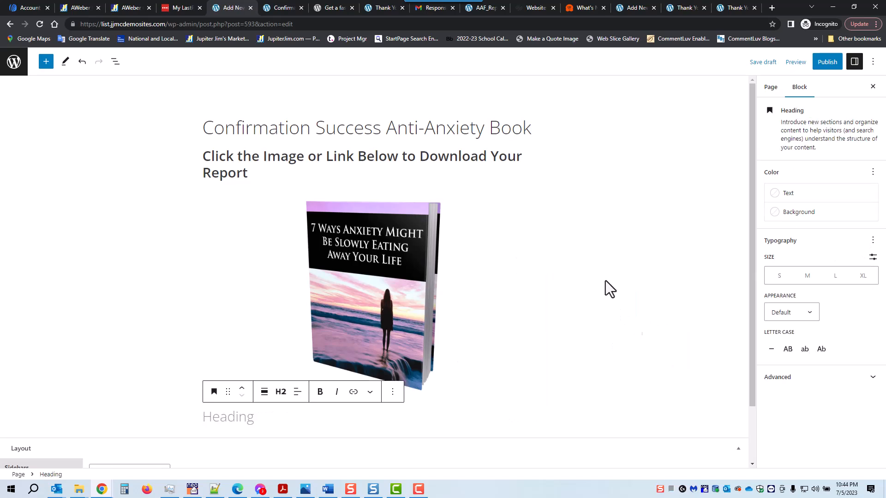
type("Cli")
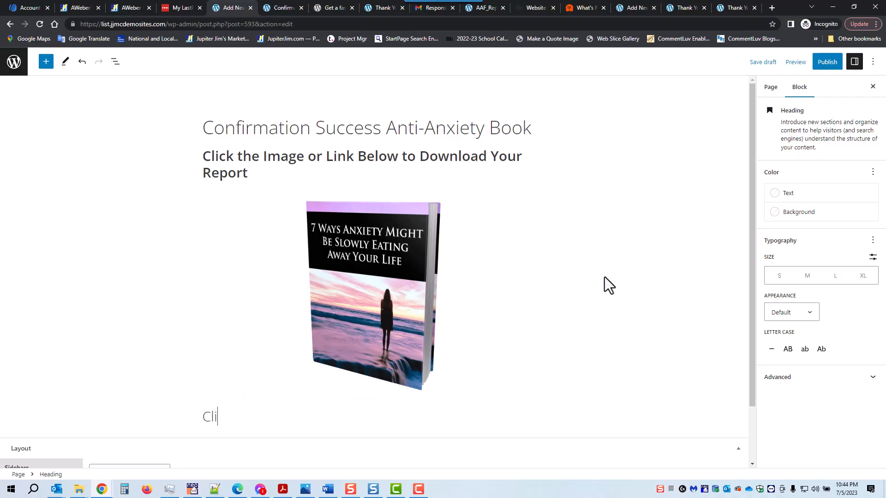
type("ck Here to Download ")
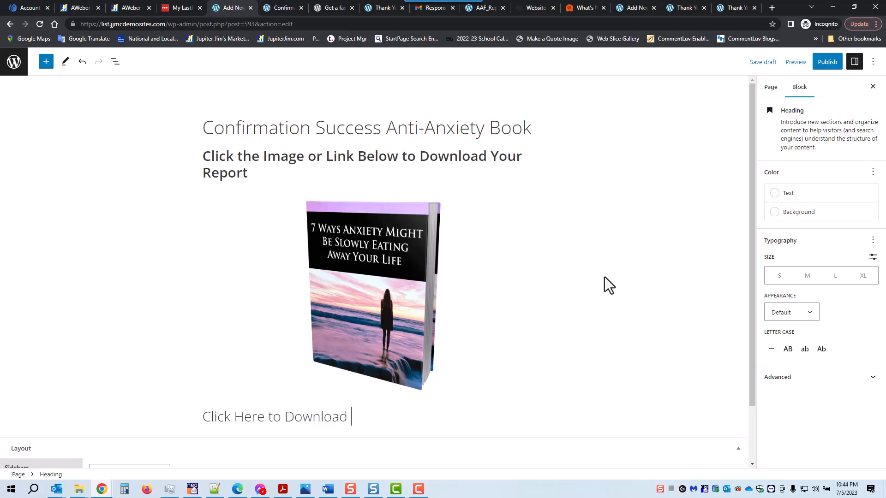
type("Your Free Book")
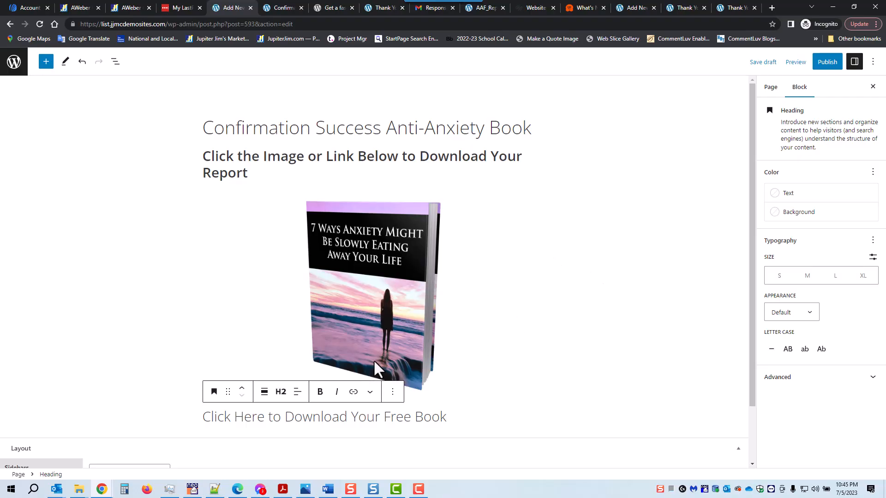
left_click(298, 392)
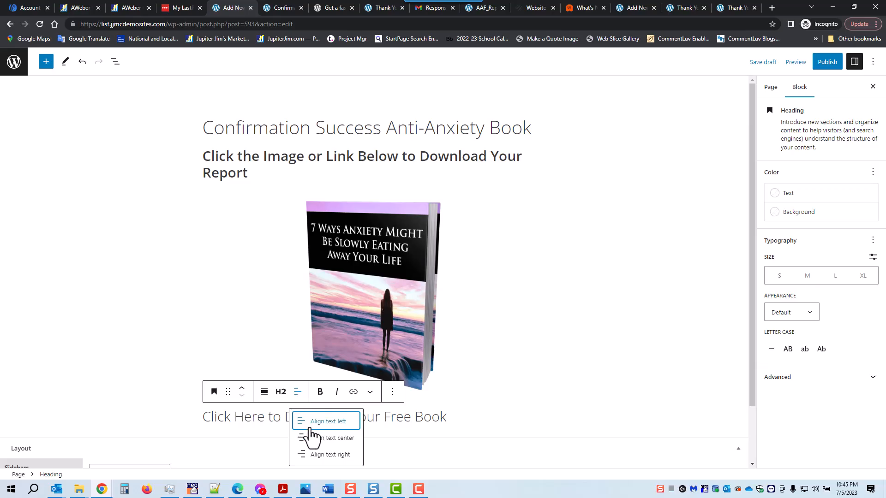
left_click(323, 437)
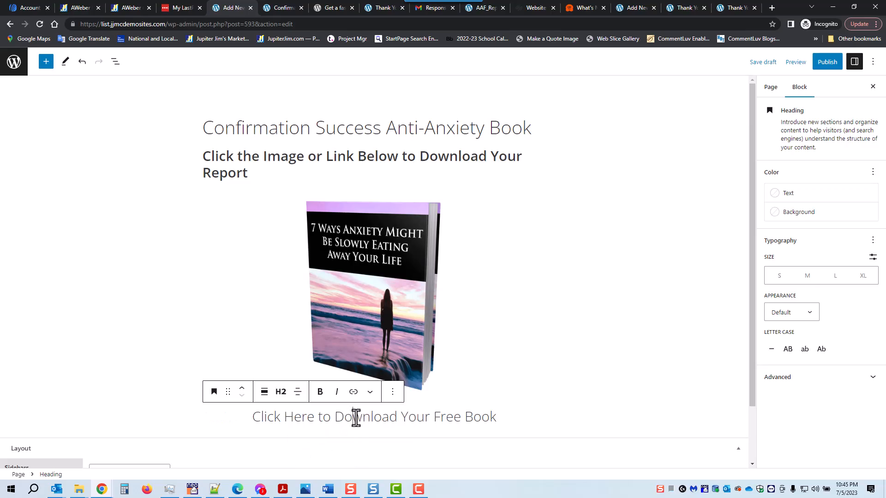
triple_click(342, 422)
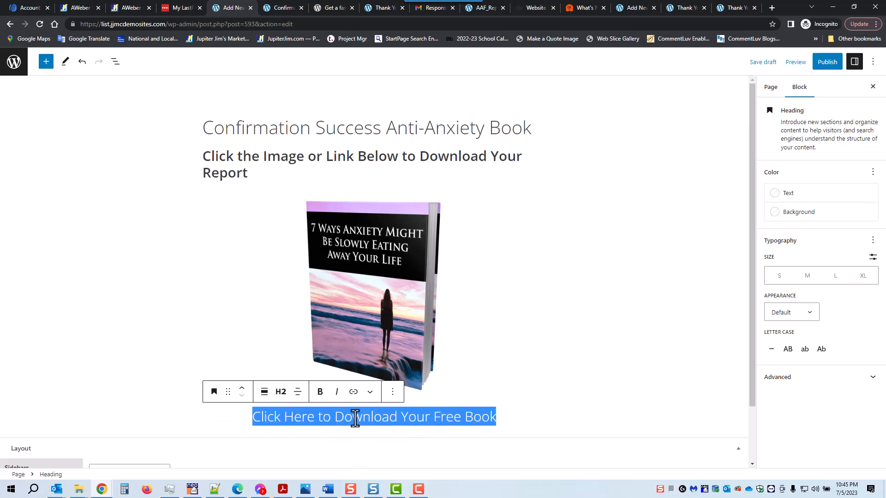
left_click(319, 391)
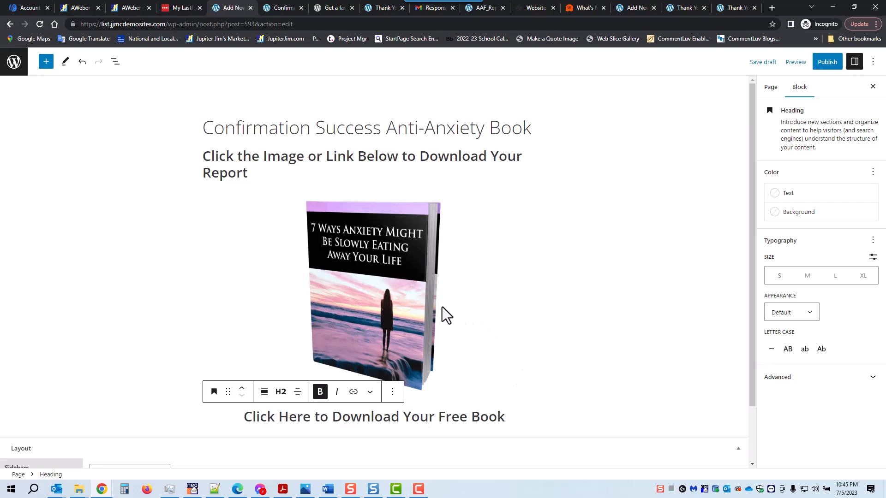
- Reselect the heading, dismiss the link entry without a link, and return to the WordPress dashboard
triple_click(346, 419)
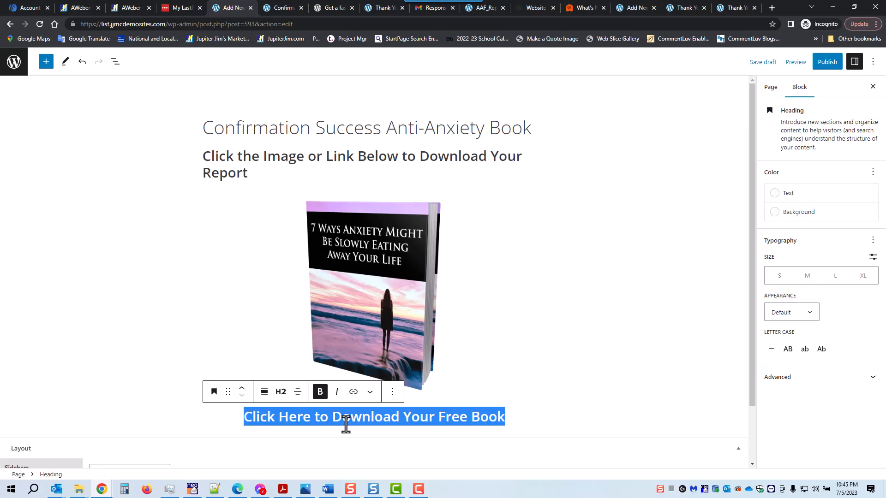
left_click(353, 395)
left_click(538, 304)
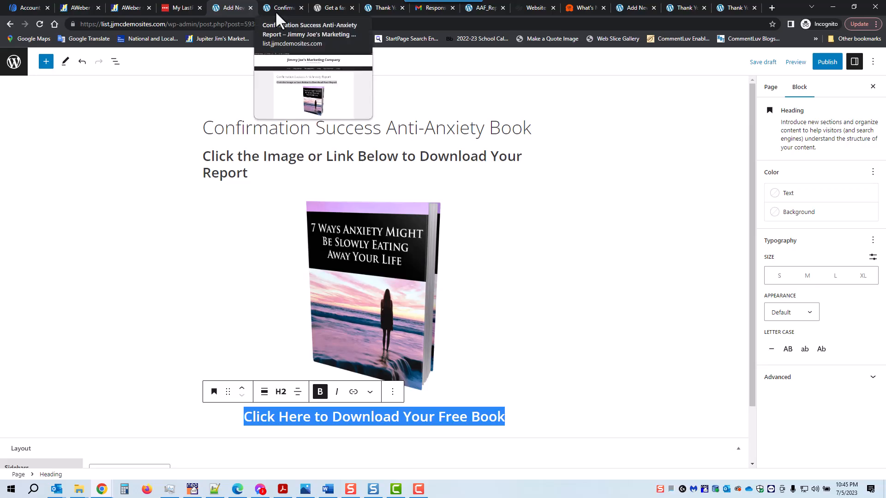
left_click(682, 8)
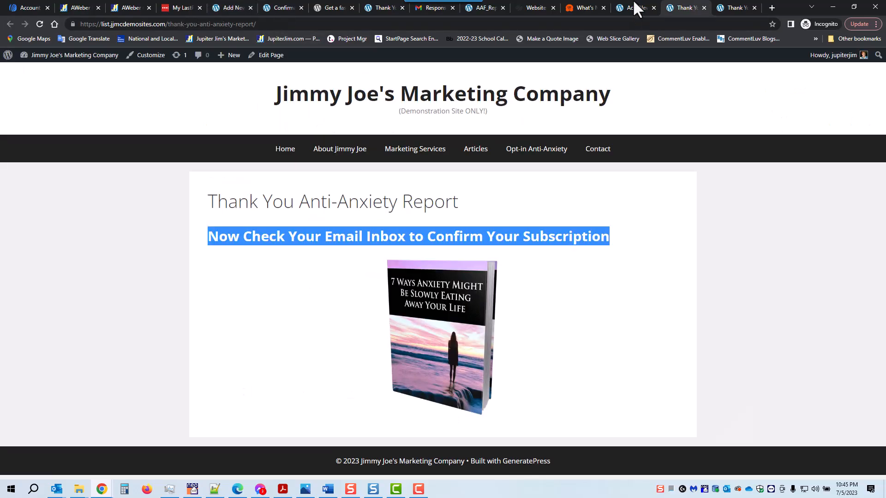
left_click(636, 8)
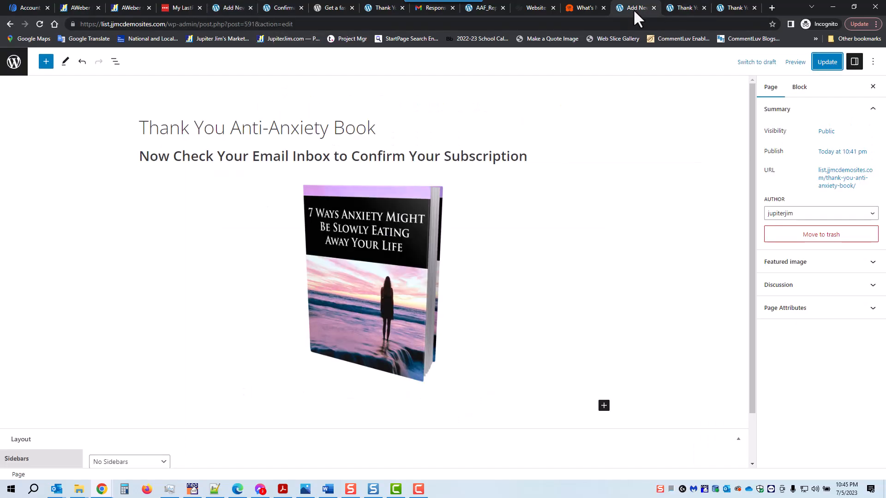
left_click(13, 63)
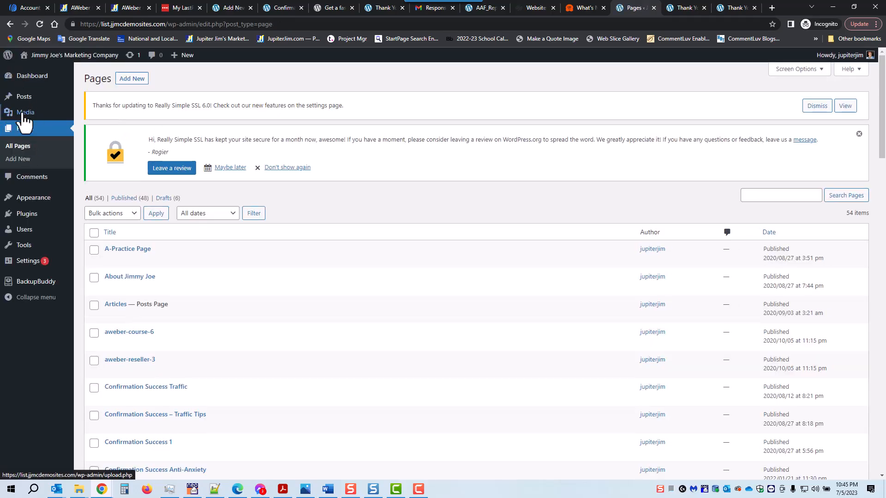
- Open AAF_Report.pdf's attachment details in the Media Library to get its file URL
mouse_move(27, 115)
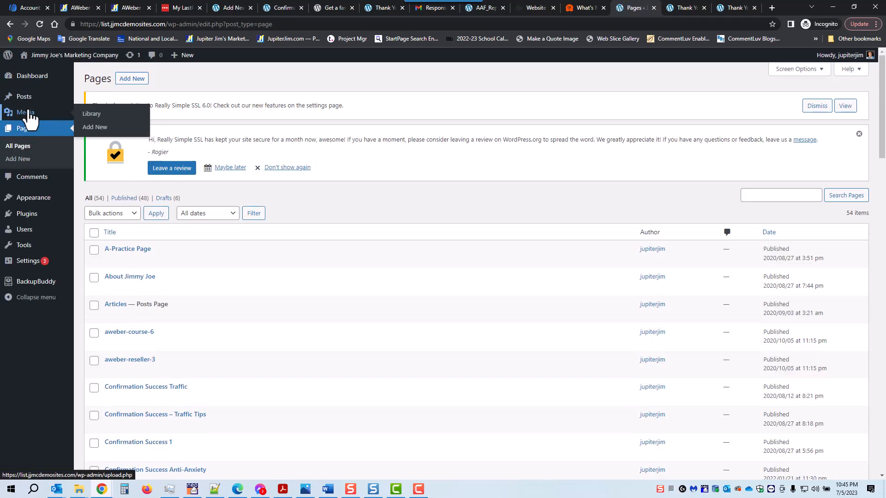
left_click(89, 116)
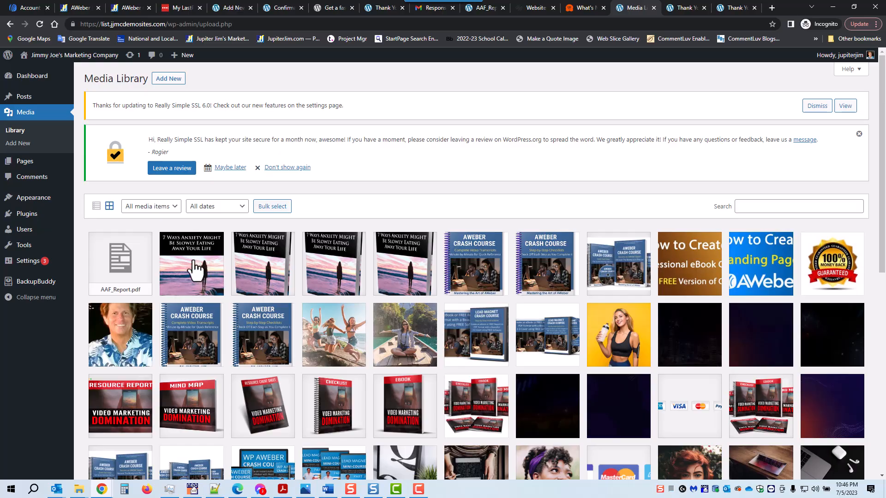
left_click(118, 268)
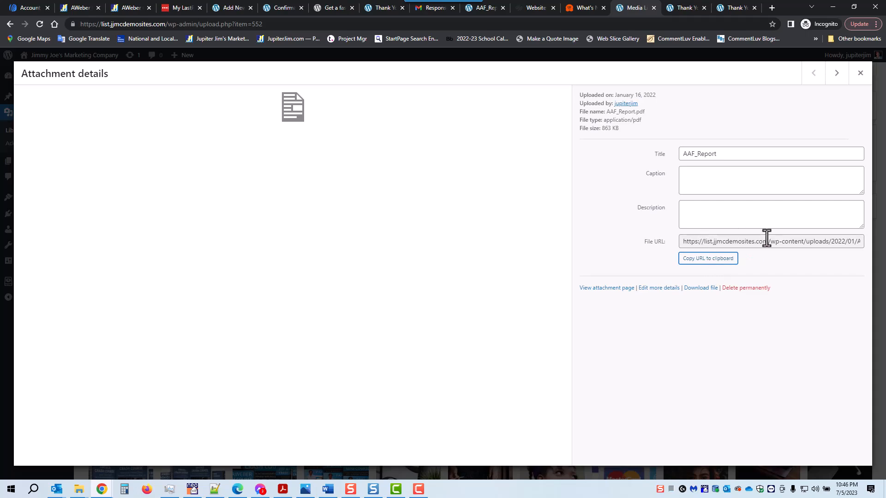
- Load the copied AAF_Report.pdf URL in a new tab to check the 38-page report opens
left_click(773, 7)
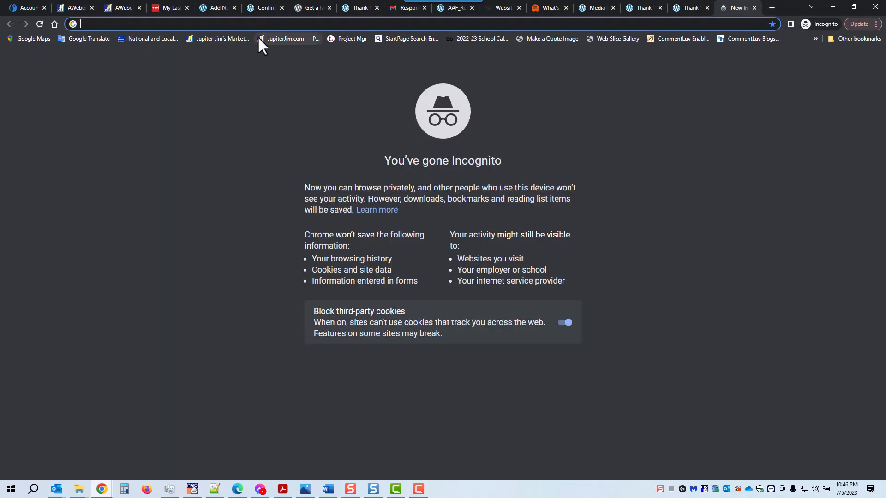
type("https://list.jmcdemosites.com/wp-content/uploads/2022/01/AAF_Report.pdf")
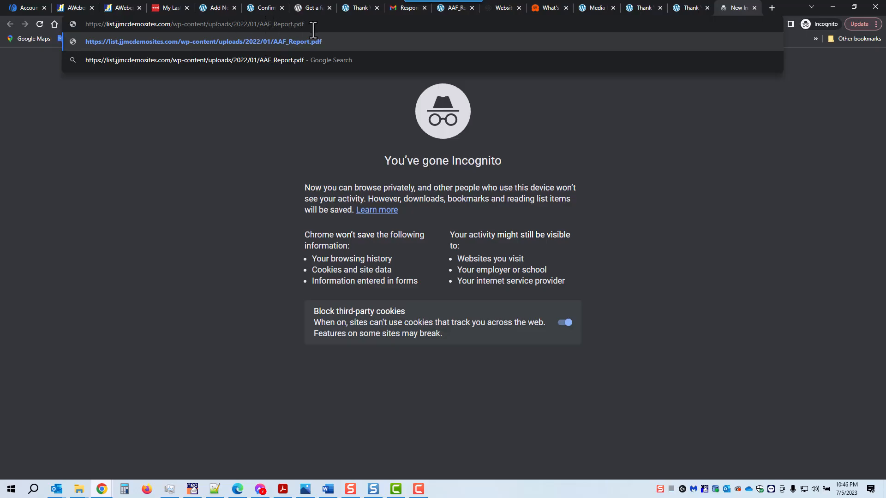
key("Return")
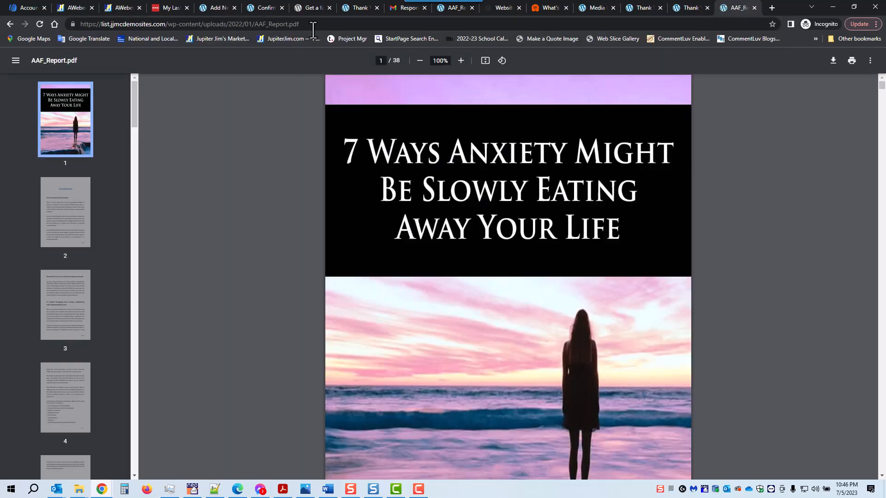
- Link the 'Click Here to Download Your Free Book' heading to the AAF_Report.pdf URL
left_click(754, 7)
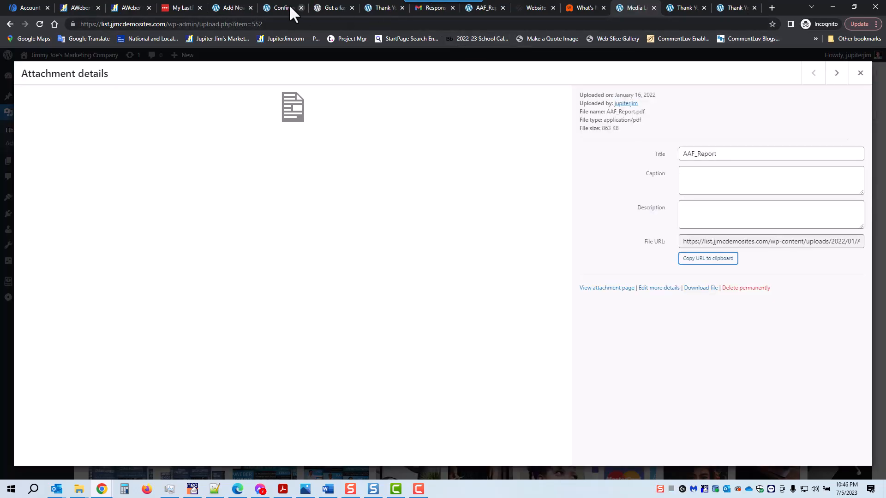
left_click(228, 8)
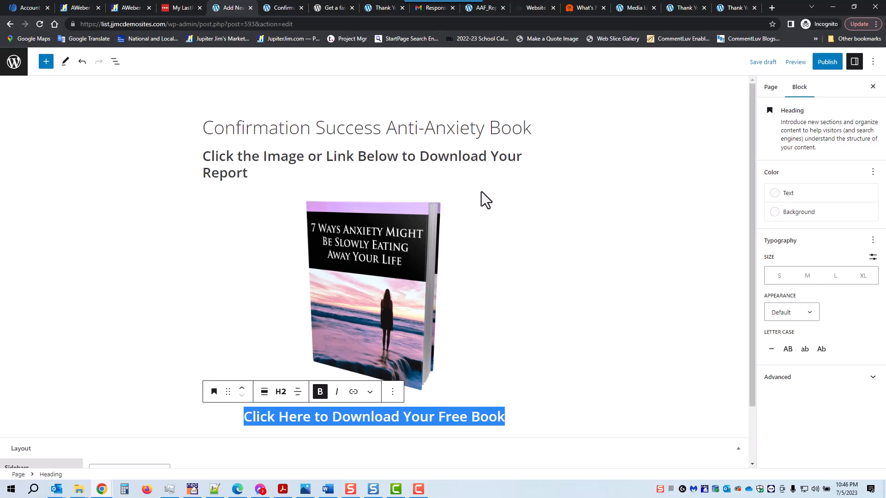
left_click(354, 393)
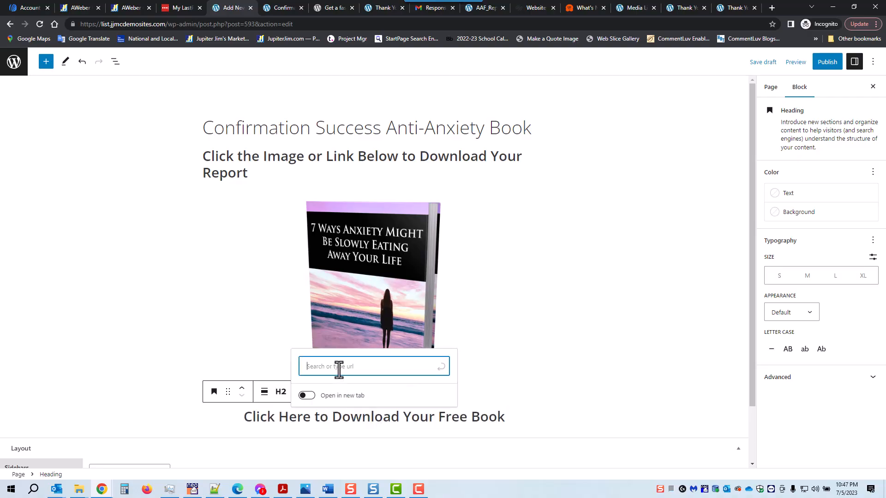
type("https://list.jjmcdemosites.com/wp-content/uploads/2022/01/AAF_Report.pdf")
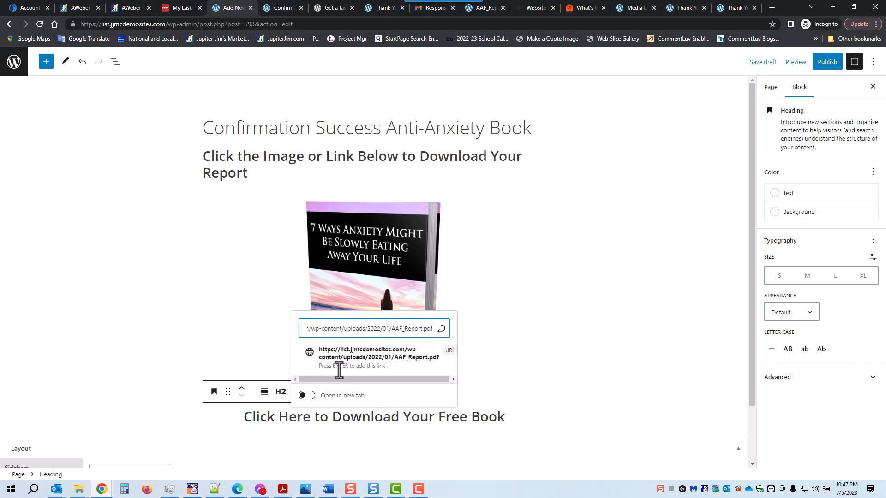
left_click(439, 329)
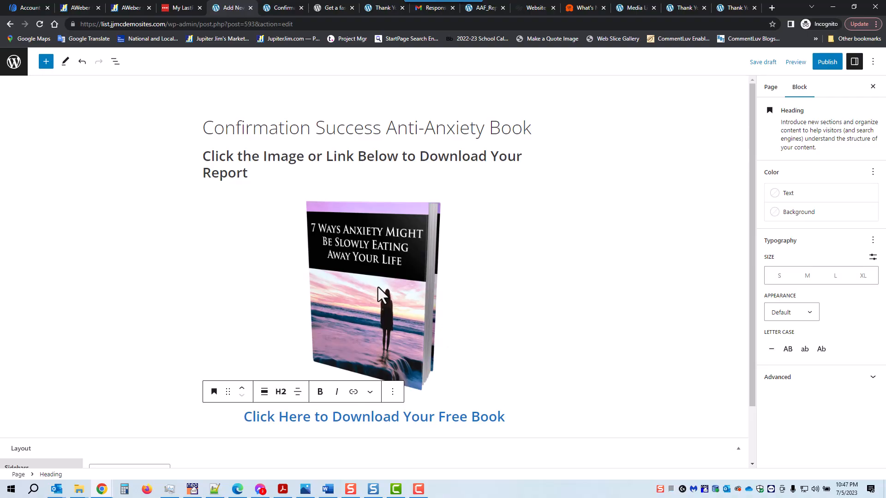
- Link the book cover image to the same AAF_Report.pdf URL
left_click(373, 272)
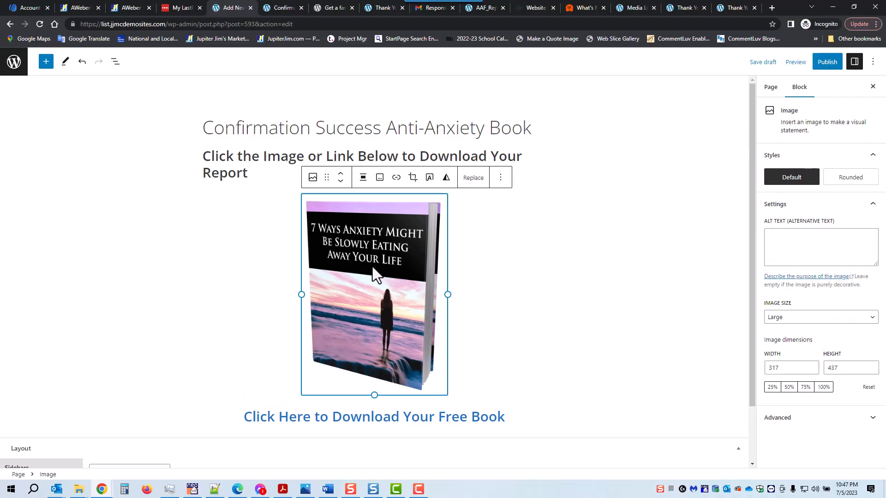
left_click(396, 177)
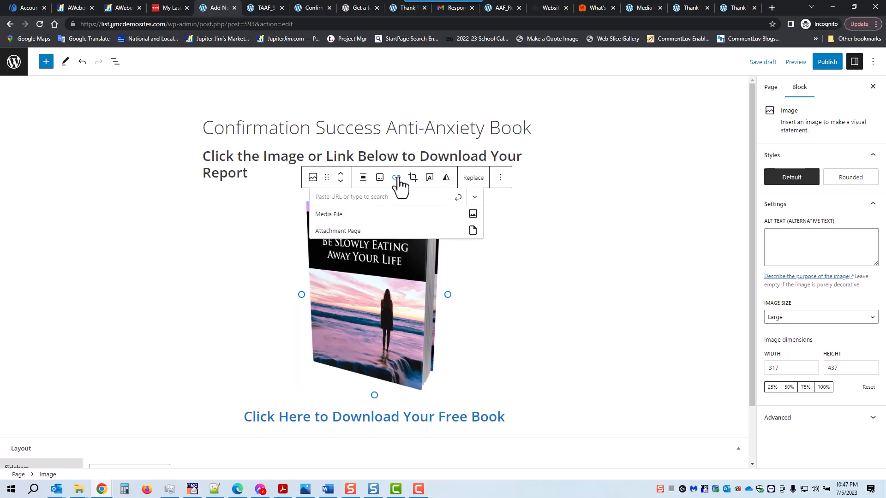
left_click(384, 197)
key("ctrl+v")
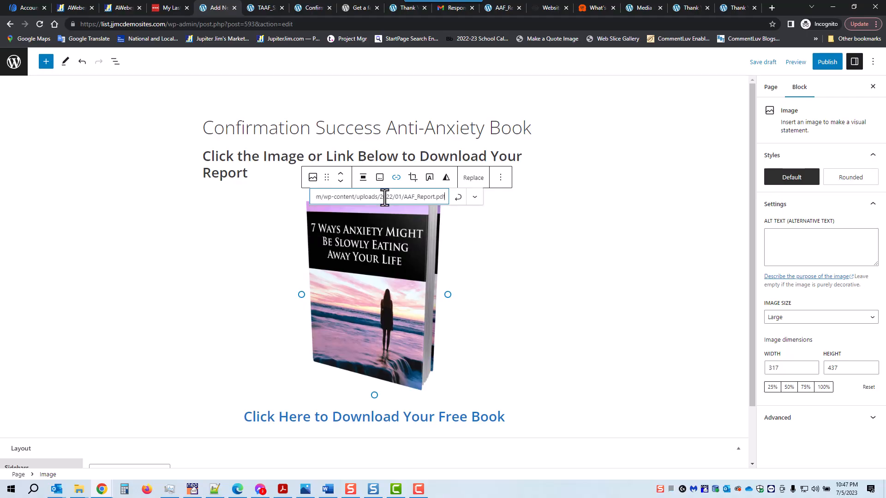
left_click(459, 198)
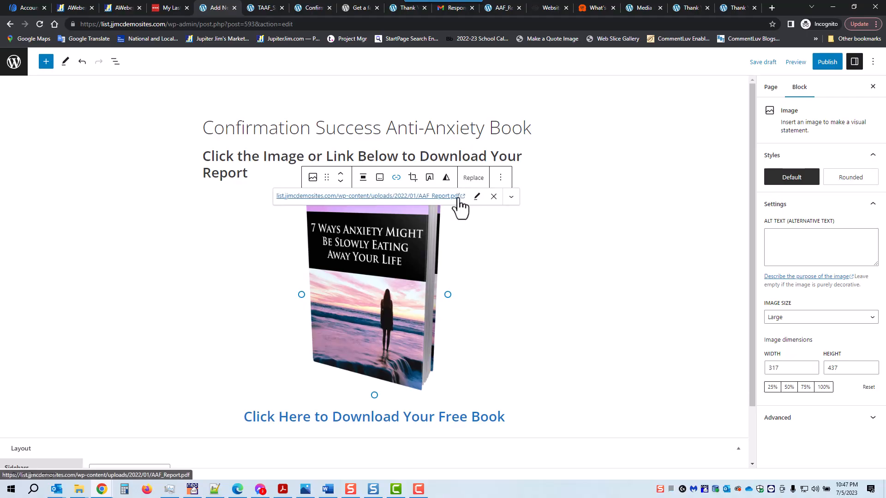
left_click(602, 171)
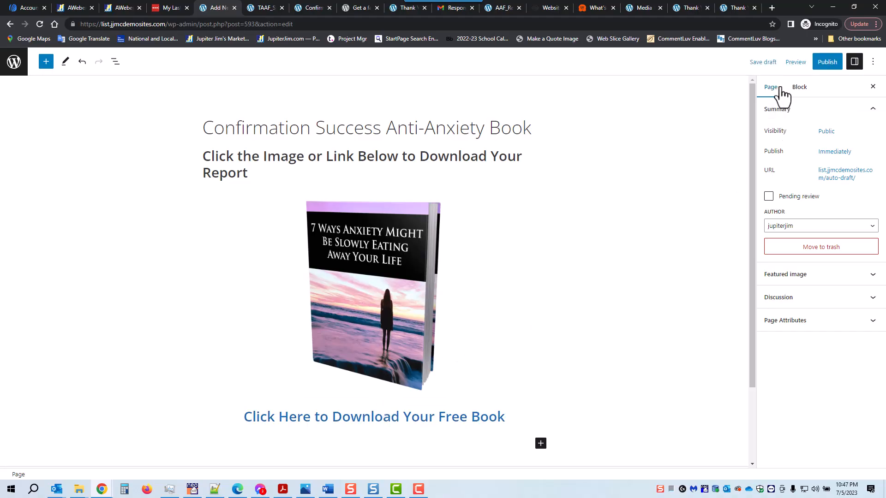
- Save the Confirmation Success Anti-Anxiety Book page as a draft and publish it
left_click(763, 65)
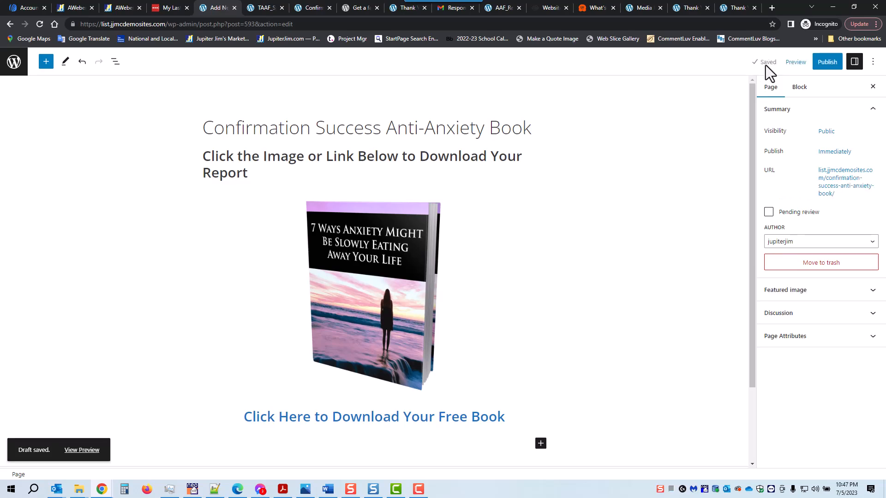
left_click(827, 65)
left_click(793, 65)
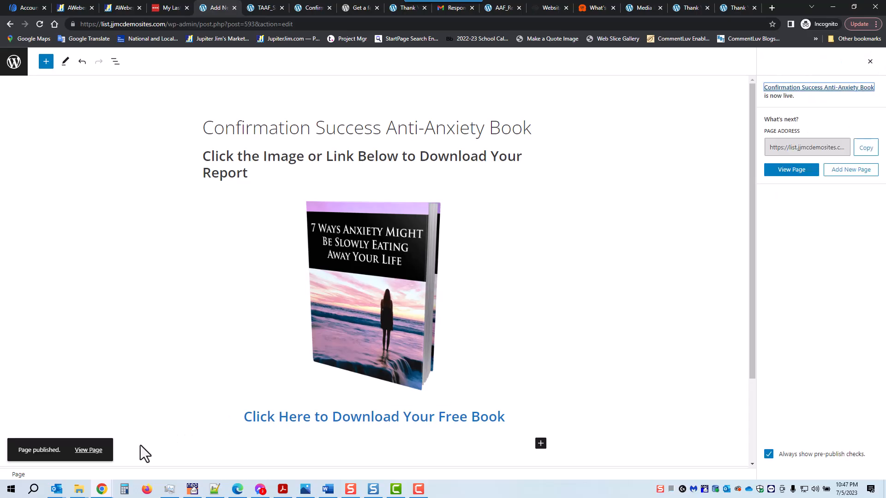
- View the live page and scroll through its heading and cover image
left_click(86, 450)
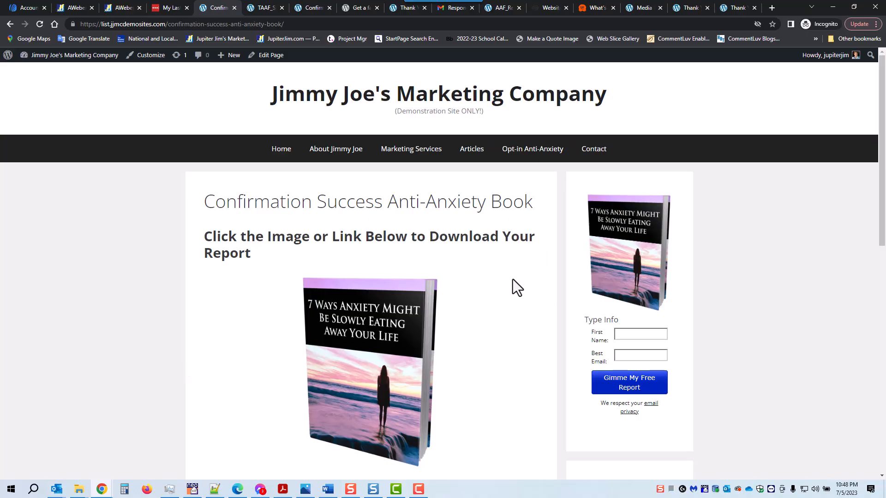
scroll(682, 258, "down", 10)
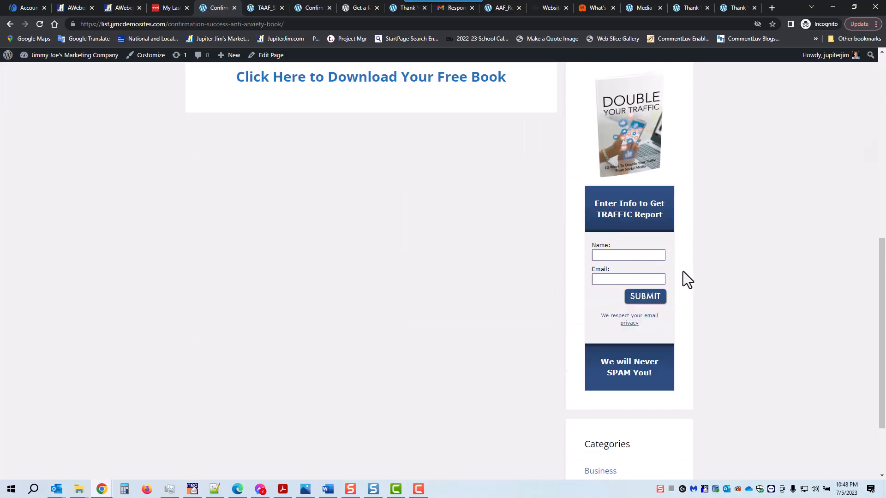
scroll(683, 272, "up", 9)
scroll(682, 271, "up", 1)
scroll(622, 292, "down", 2)
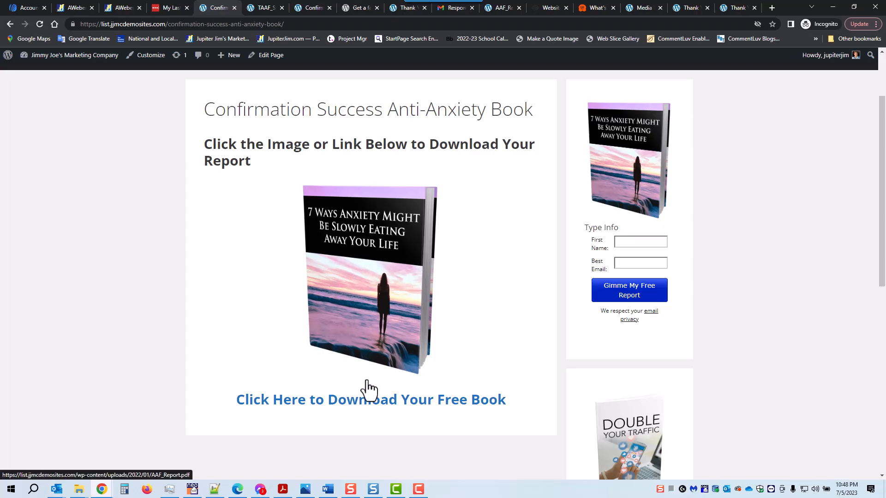
scroll(392, 256, "up", 2)
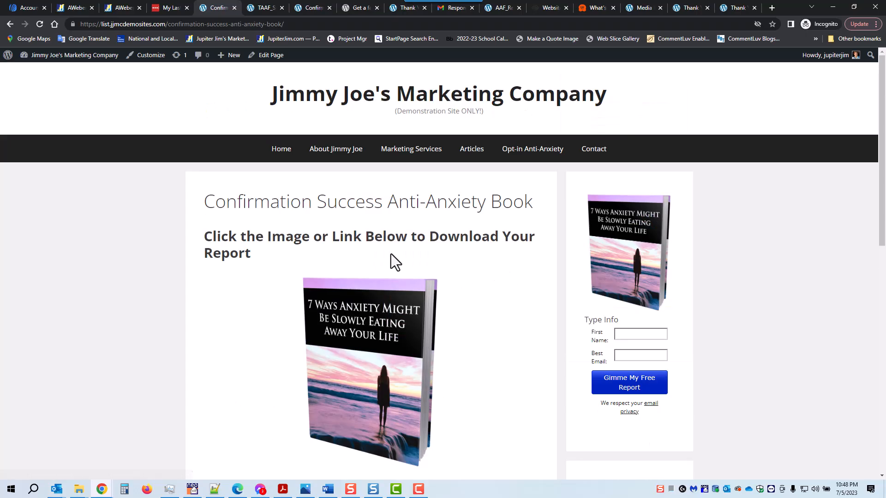
- Set the page's Sidebars layout to No Sidebars and update it
left_click(268, 57)
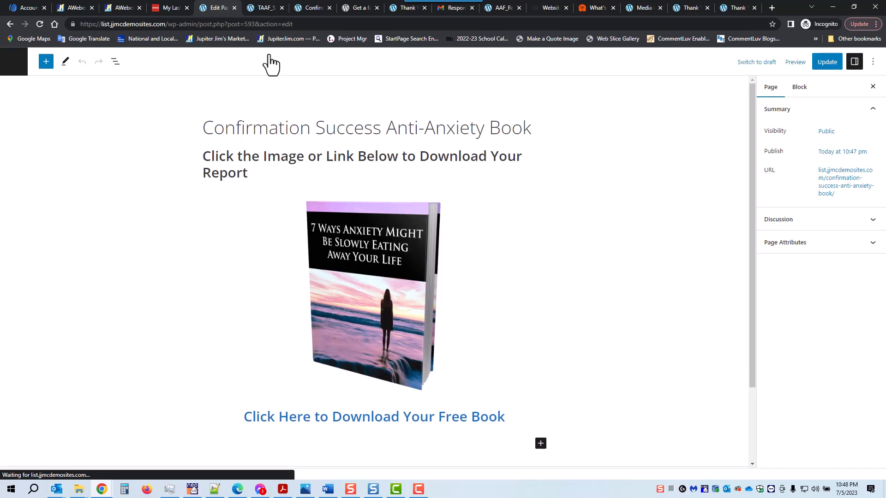
scroll(292, 284, "down", 2)
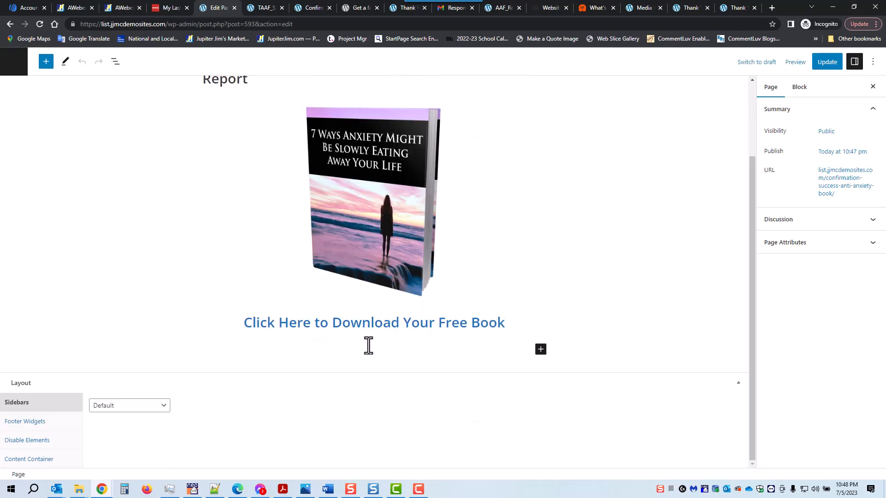
left_click(153, 408)
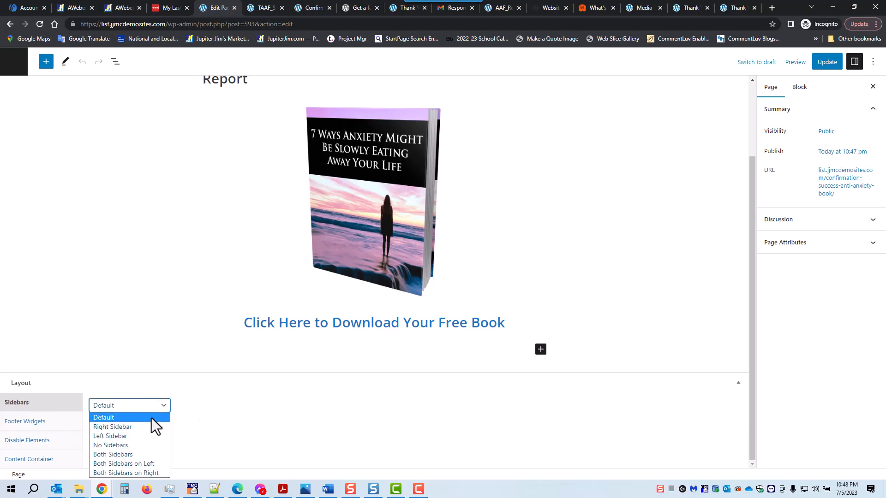
left_click(151, 446)
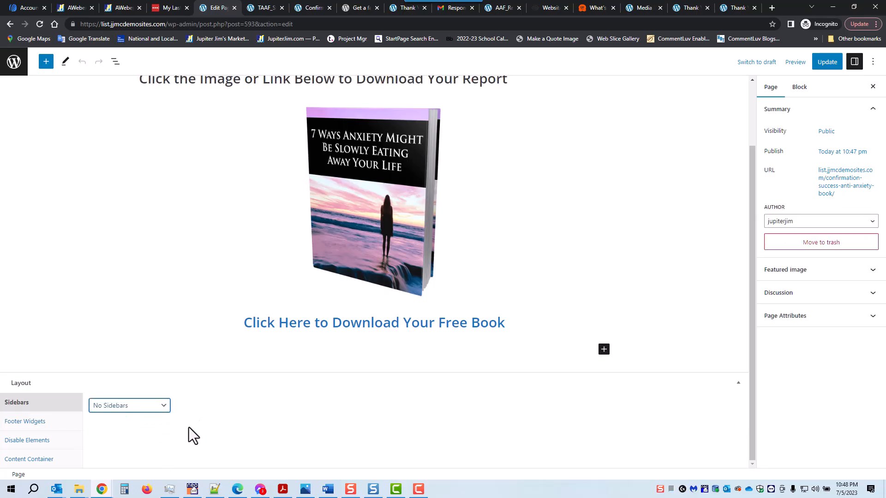
left_click(832, 67)
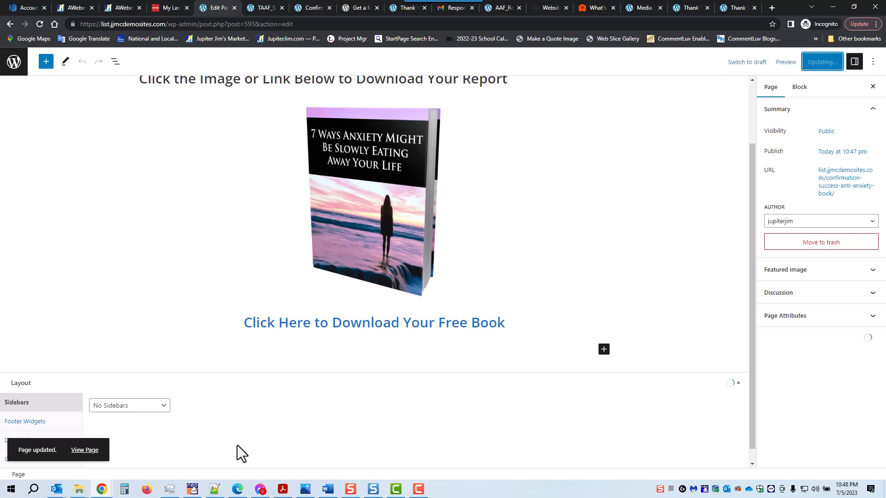
- View the updated page and click the cover image to test the PDF download
left_click(84, 450)
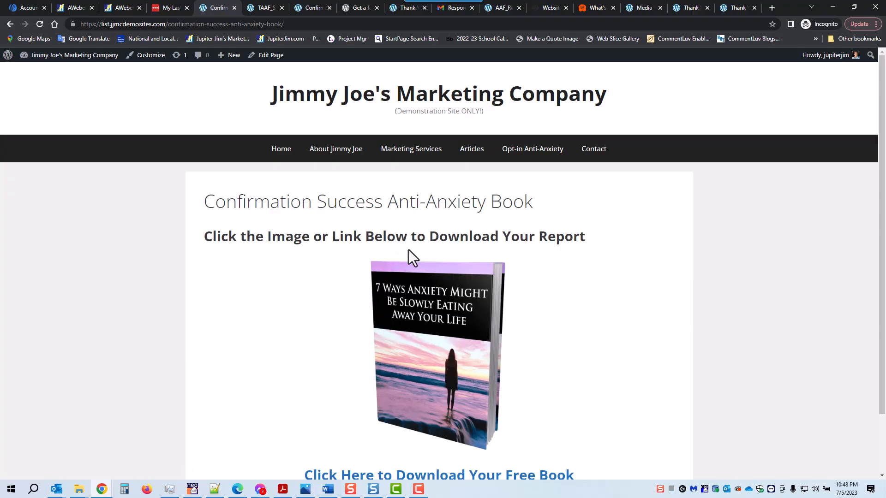
scroll(412, 251, "down", 2)
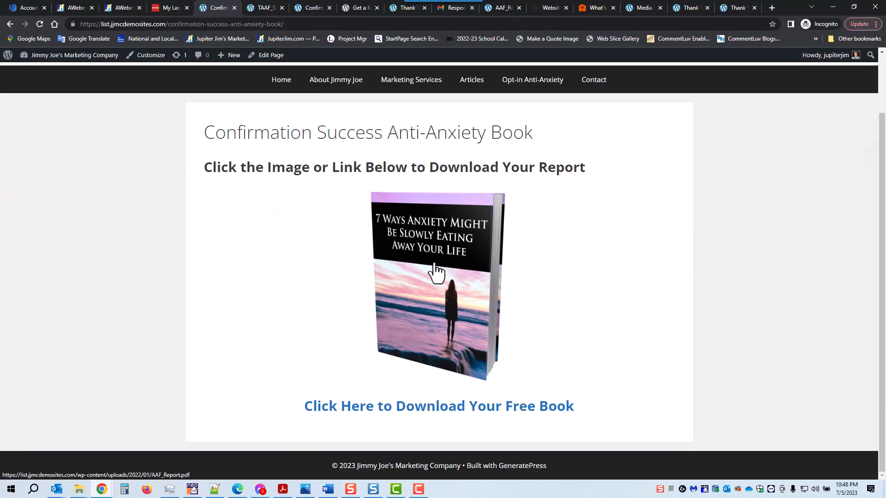
left_click(432, 301)
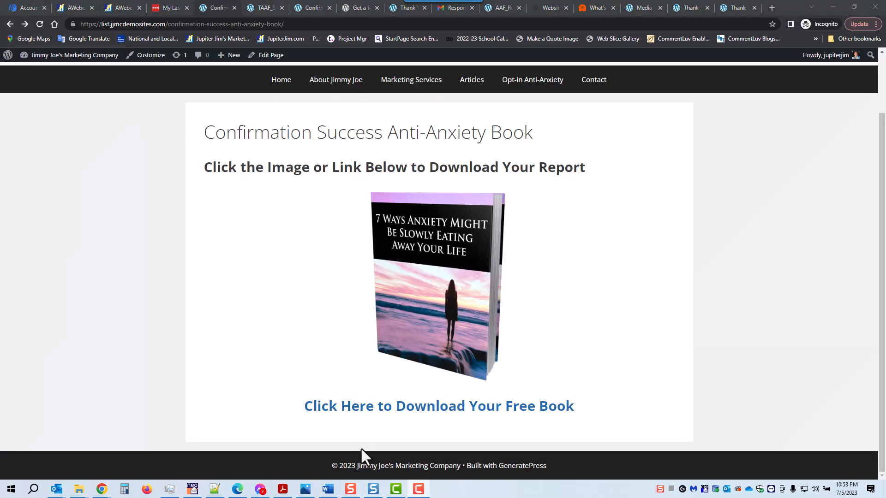
- Open the aweber-optin-flow-chart-16.png flow chart in Photos and make it full screen
left_click(305, 489)
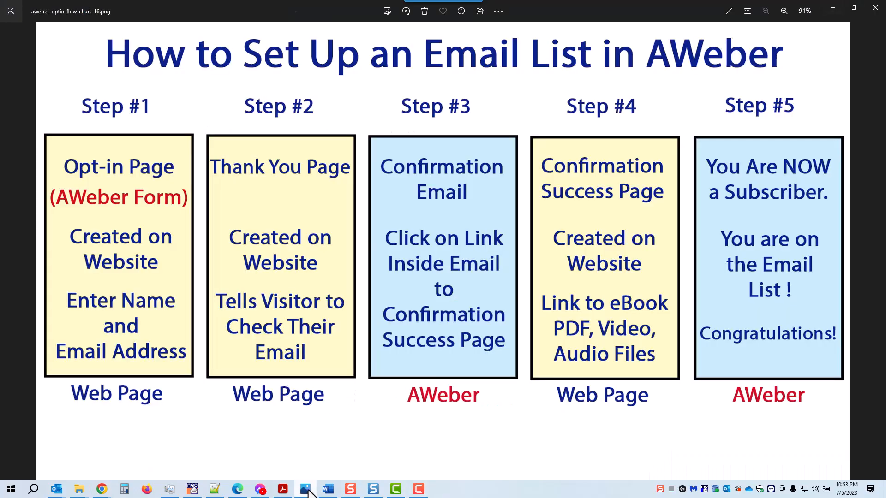
left_click(729, 10)
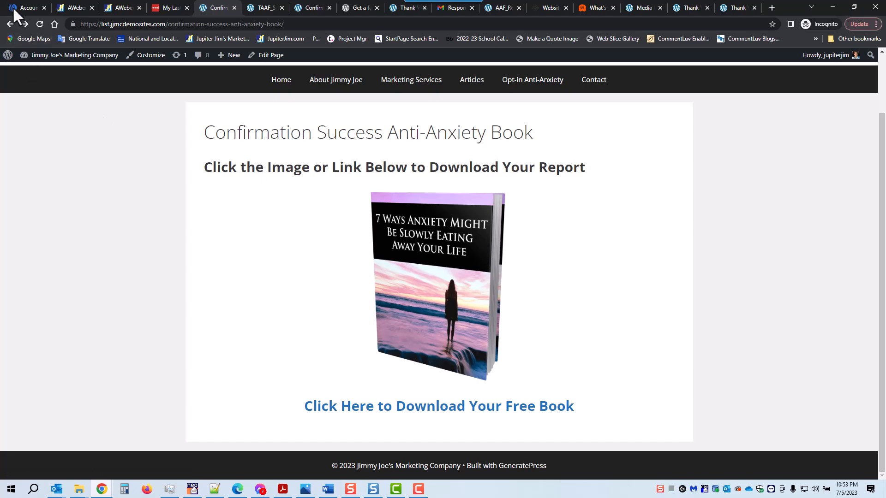
- Show the Account Dashboard for the Anti-Anxiety Report list and look through the Quick Menu
left_click(21, 7)
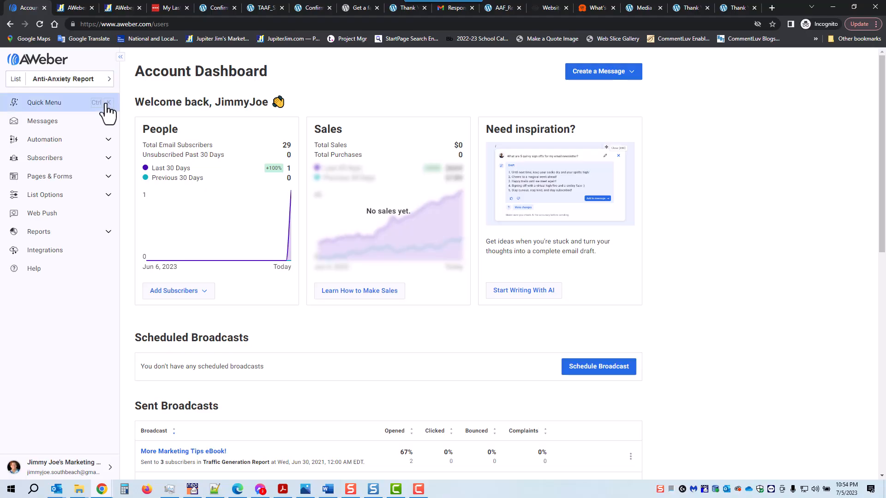
left_click(39, 104)
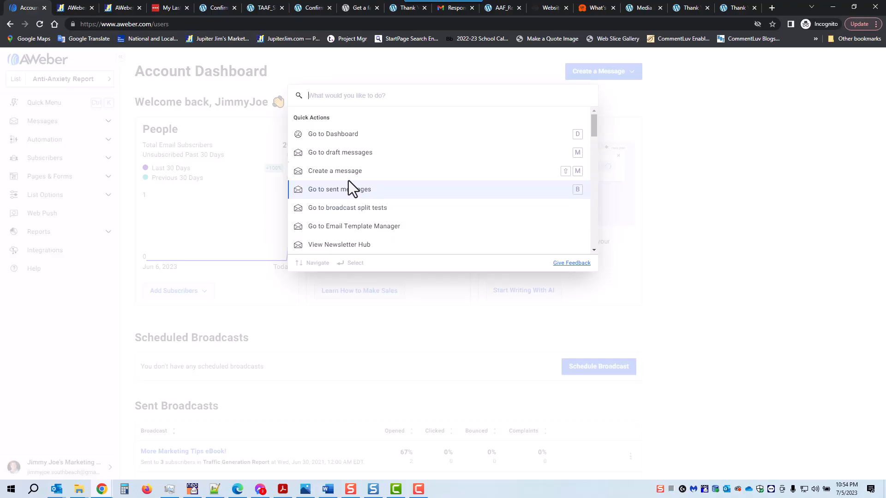
left_click_drag(595, 123, 606, 199)
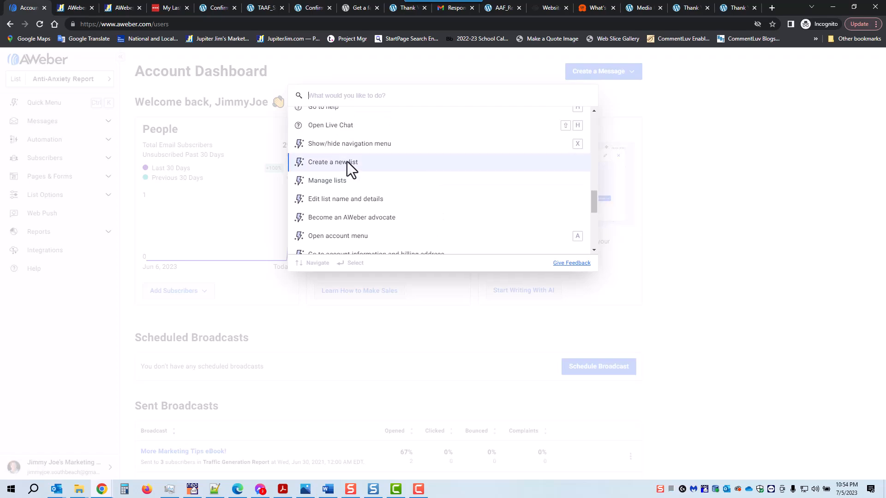
left_click(356, 63)
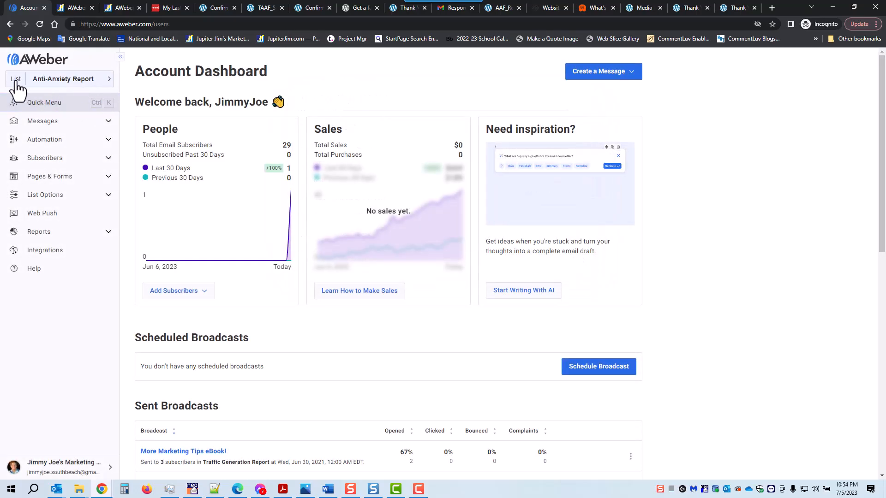
- Start a new list from the list selector and enter the business's company name in Company Name
left_click(109, 79)
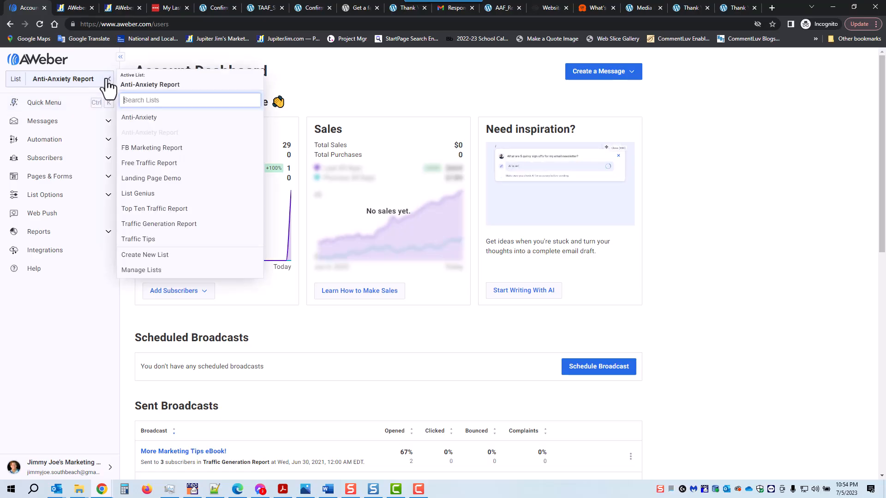
left_click(156, 257)
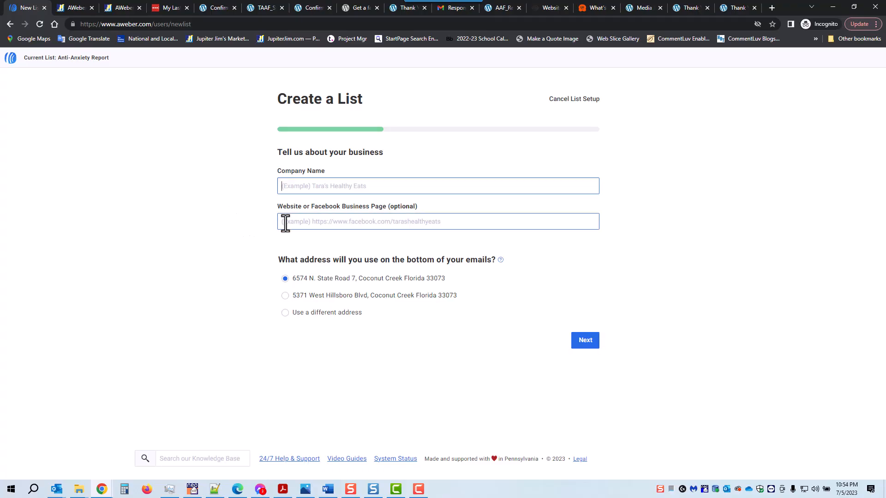
type("J")
type("Joe's Mar")
type("kting")
key("BackSpace")
key("BackSpace")
key("BackSpace")
type("etig")
type("ng")
type(" Company")
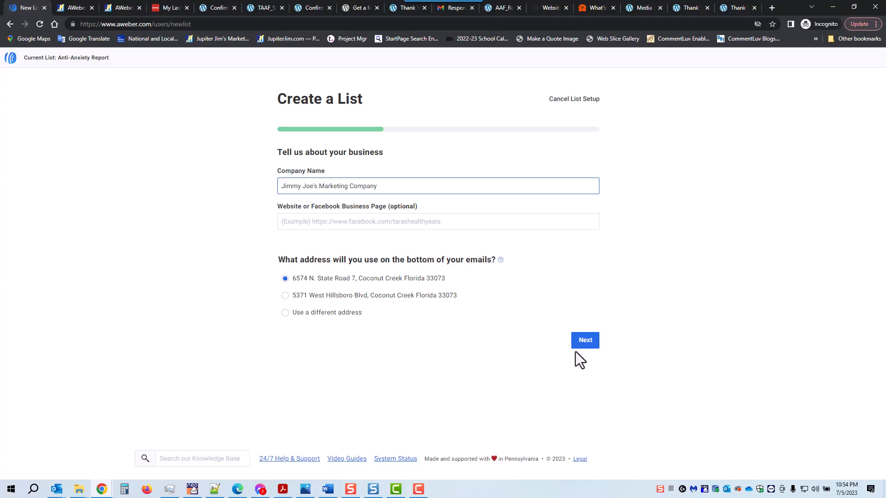
- Name the list 'Anti-Anxiety Book' with the description 'Dealing with Anxiety.'
left_click(585, 343)
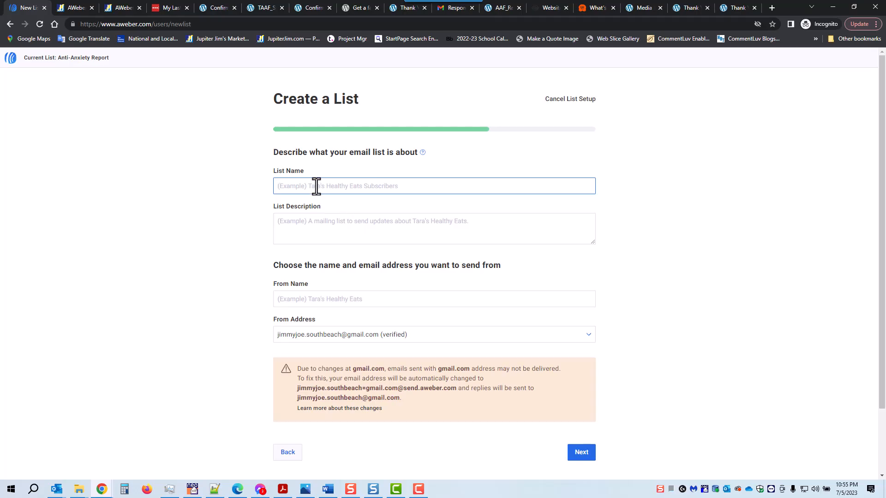
type("Anti-Anxiety Book")
left_click(325, 240)
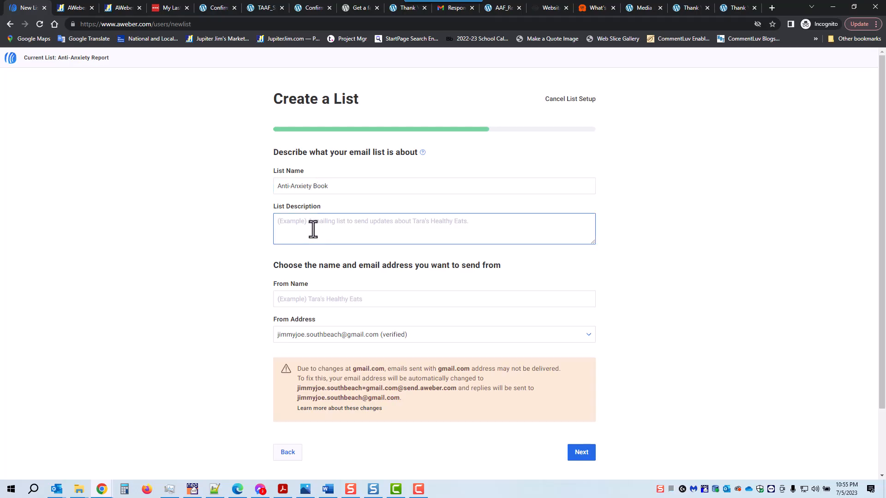
type("Deal")
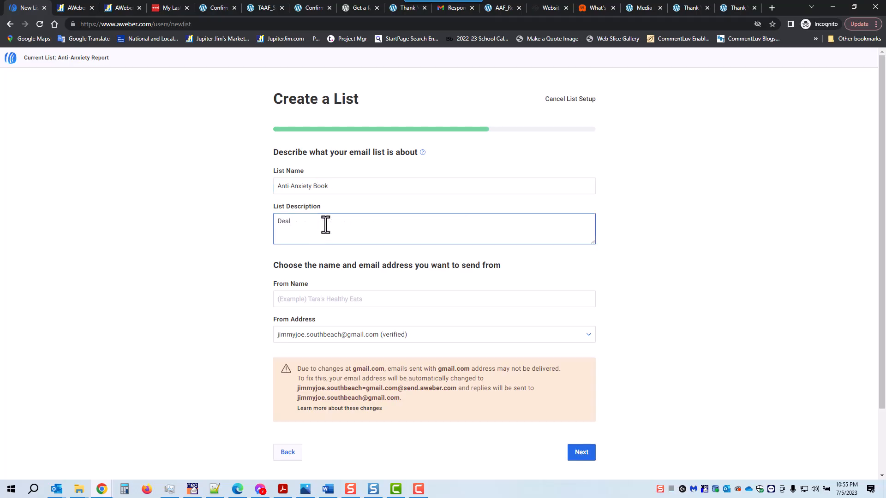
type("ing with Anxiety.")
left_click(326, 223)
scroll(623, 232, "down", 2)
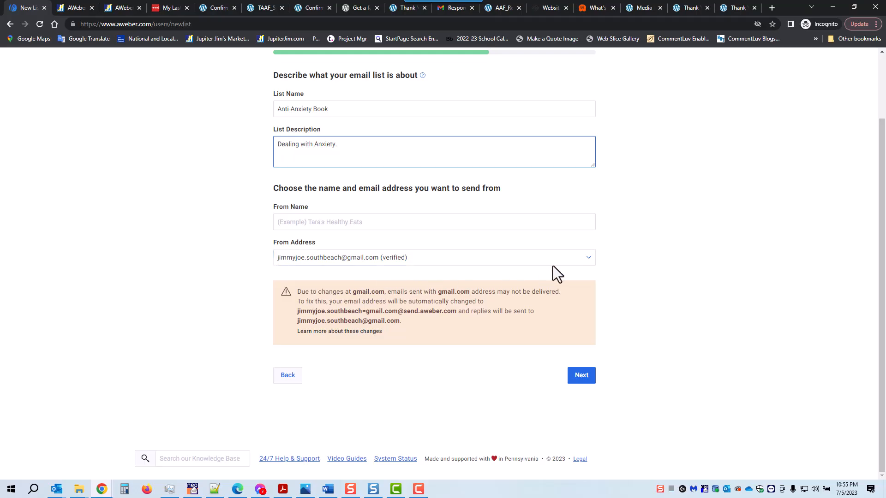
- Keep the verified From Address, enter the sender's name as From Name, and continue
left_click(588, 258)
left_click(588, 259)
left_click(587, 258)
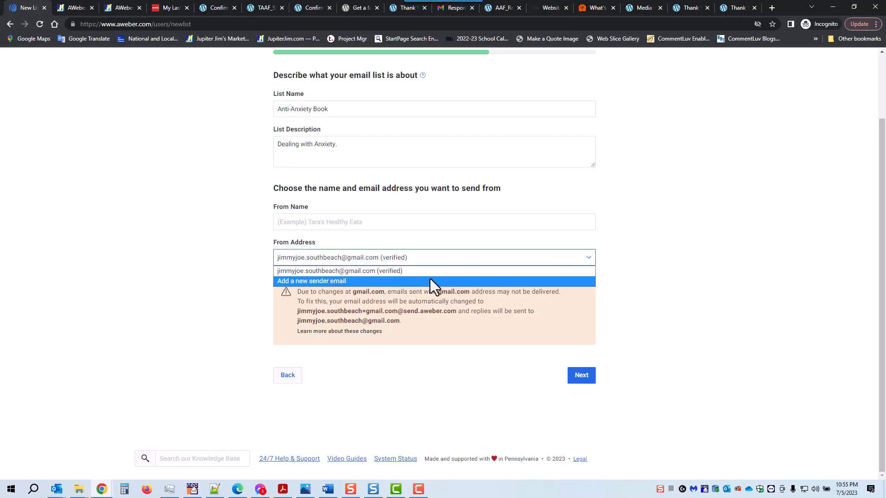
left_click(619, 268)
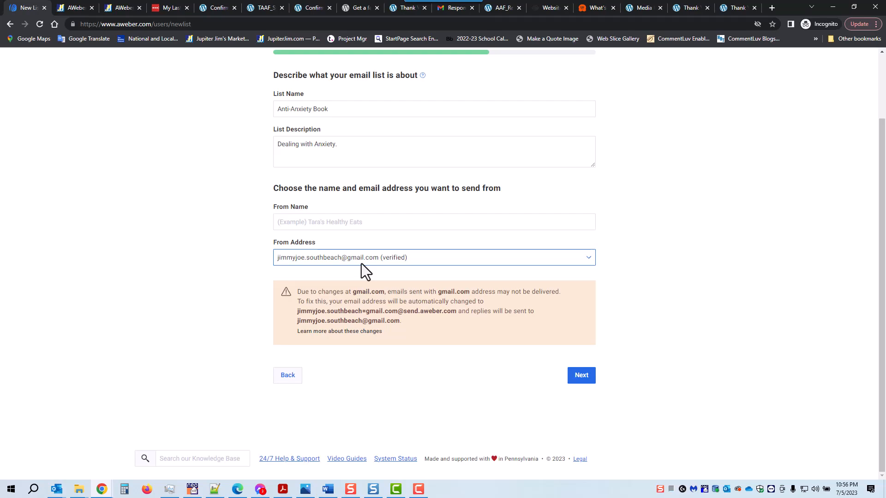
left_click(382, 297)
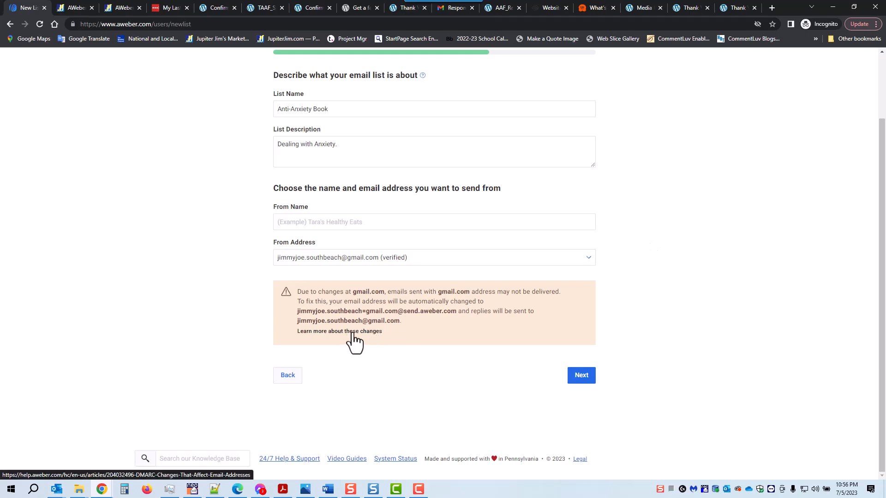
left_click(301, 211)
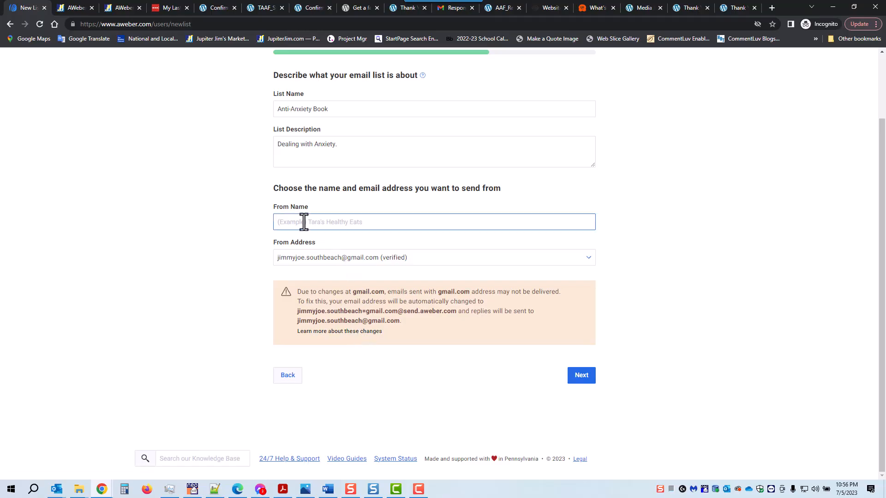
left_click(581, 380)
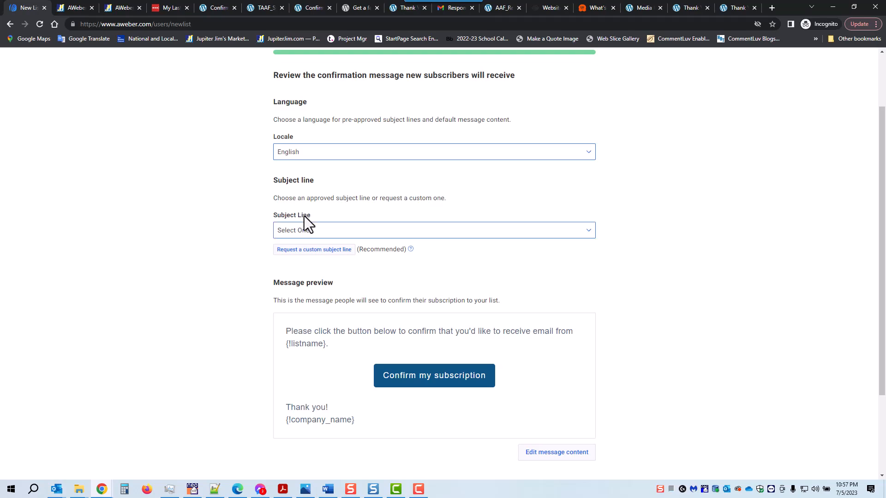
- Pick 'Response Required: Please confirm your request for information.' from the approved subject lines
left_click(589, 230)
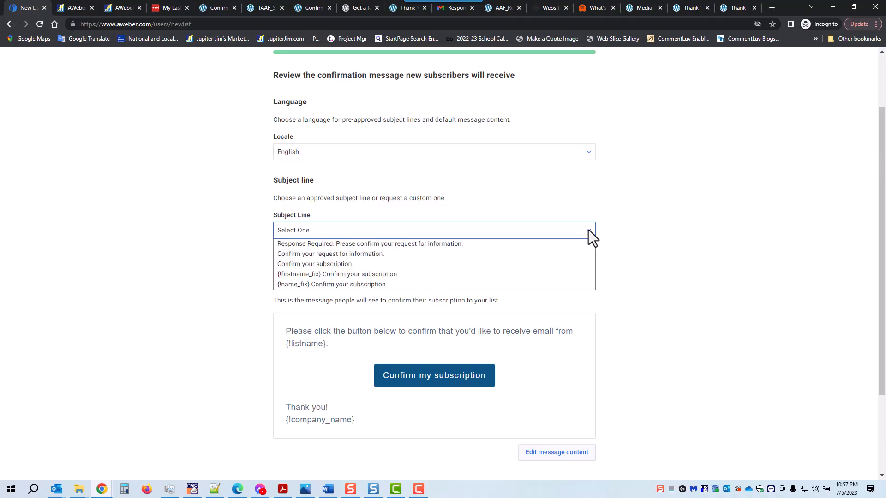
left_click(581, 244)
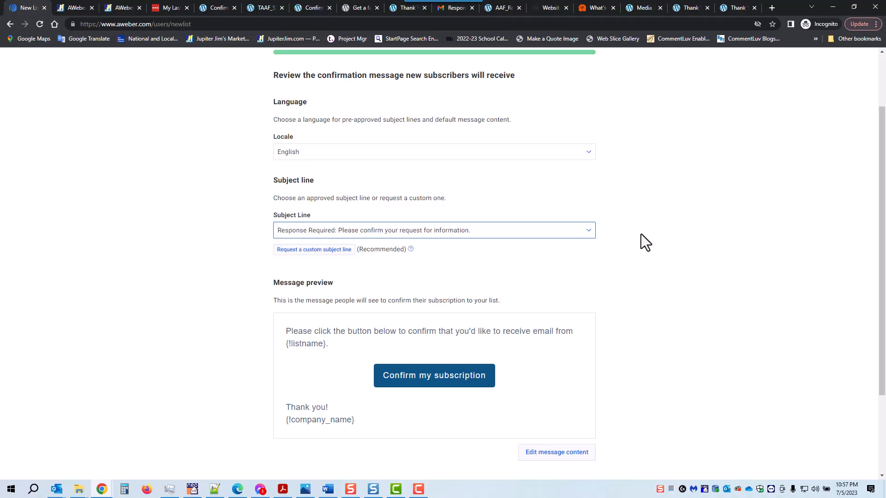
left_click(635, 219)
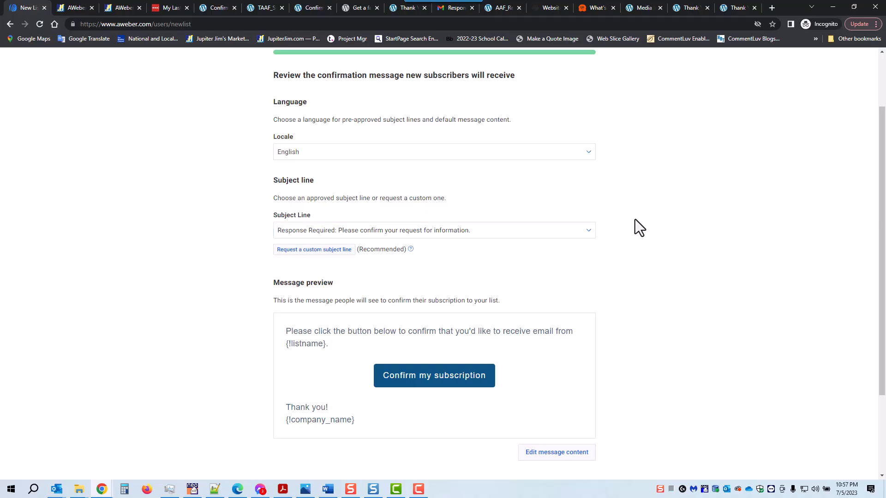
scroll(640, 227, "down", 1)
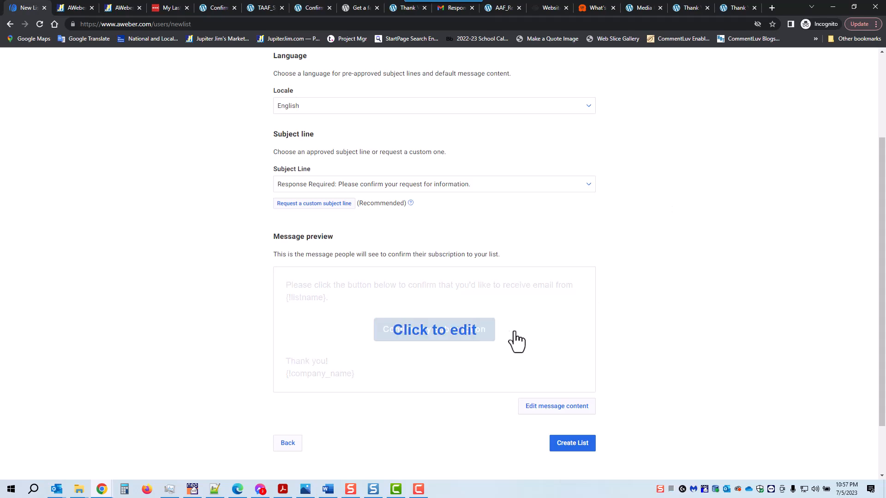
- Replace the {!listname} header placeholder with the company name and an Anti-Anxiety Book offer, keeping 'Confirm my subscription'
left_click(444, 331)
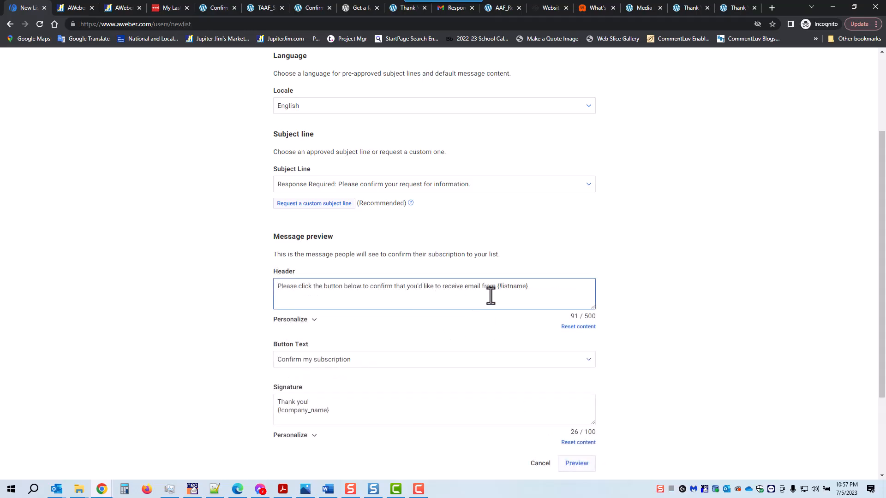
left_click_drag(496, 290, 569, 292)
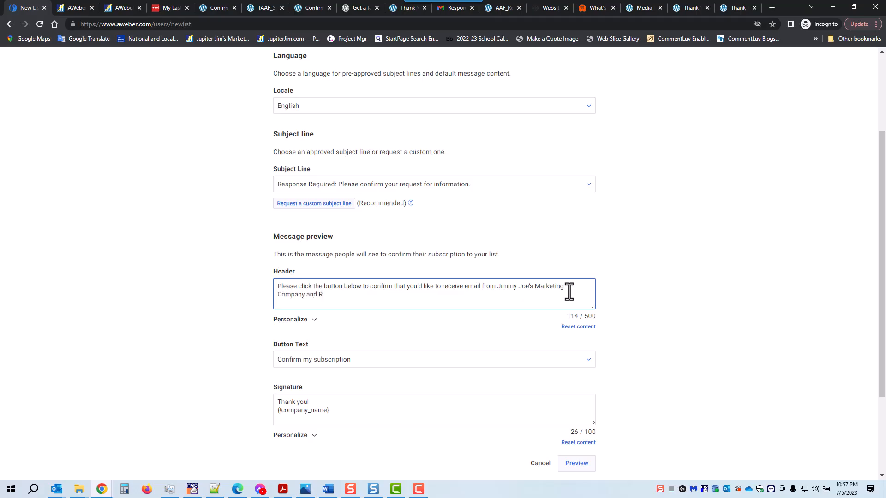
type("eceive the Anti-Anxiety Book!")
scroll(694, 275, "down", 2)
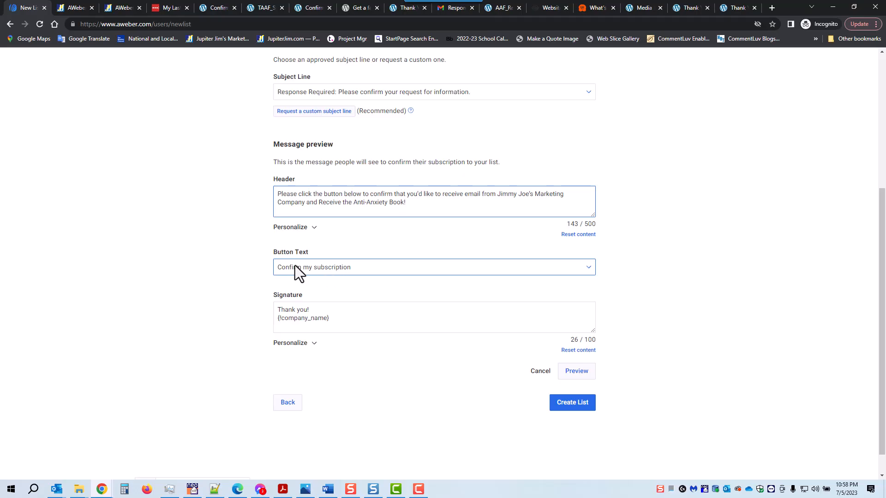
left_click(590, 270)
left_click(589, 269)
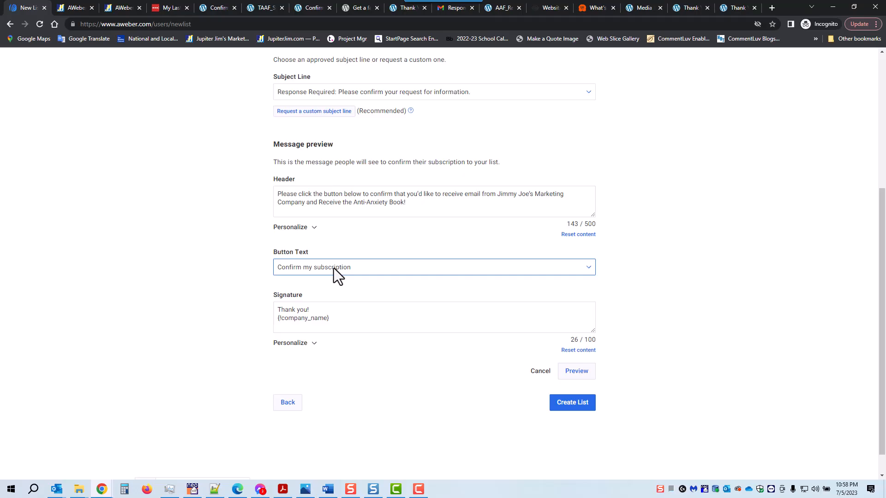
- Rewrite the signature as the CEO's name plus the company name, then preview the message
left_click_drag(307, 310, 354, 324)
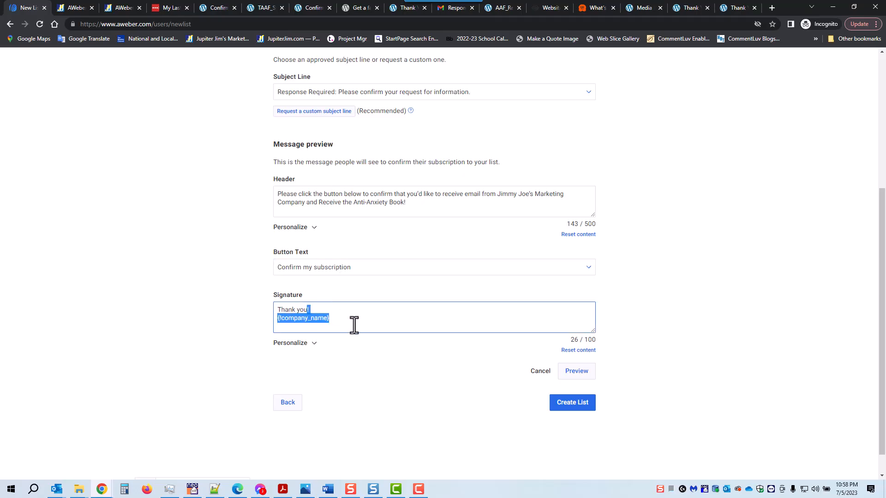
key("BackSpace")
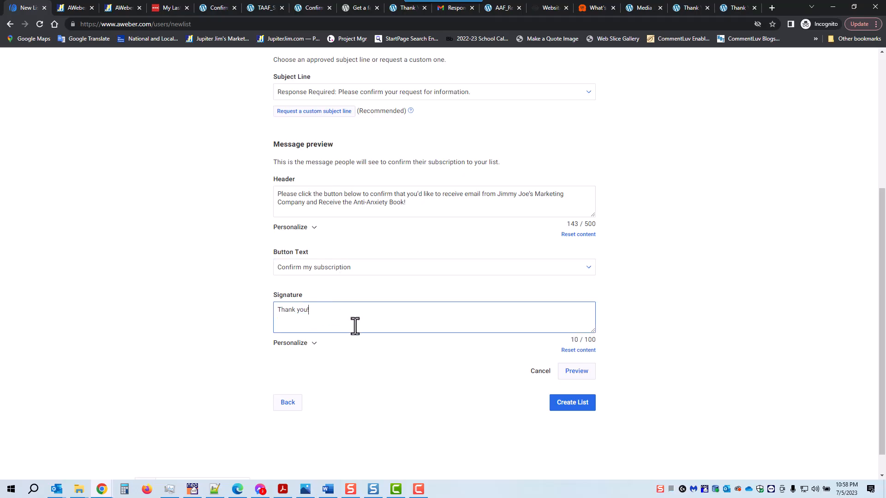
key("Return")
type("Jimmn")
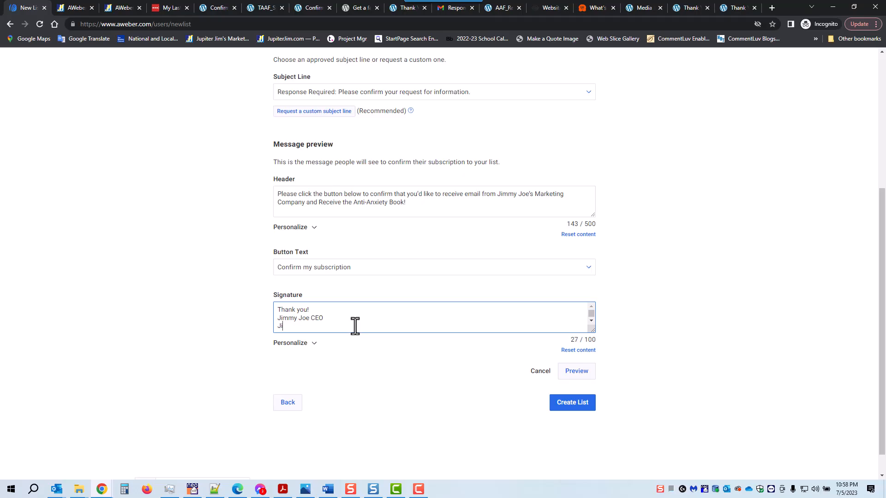
type("y Joe's Marketing Company")
left_click(576, 372)
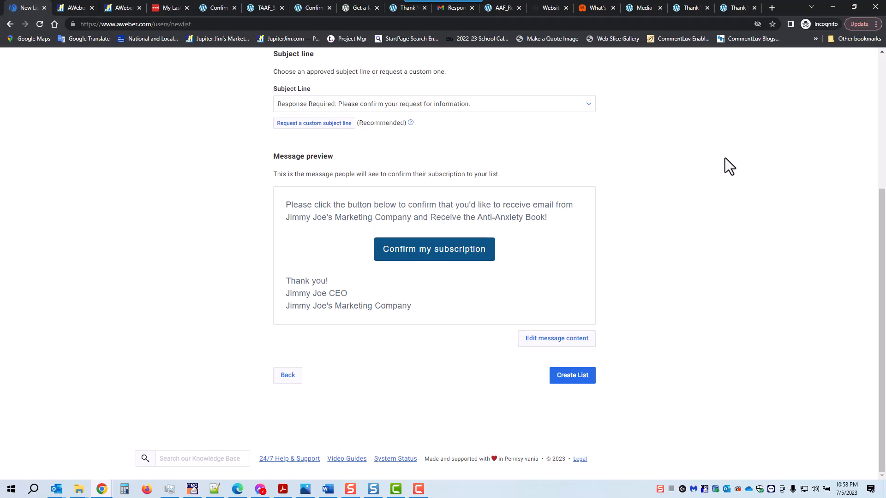
- Create the Anti-Anxiety Book list, then review its Basic Settings under List Options > List Settings
left_click(568, 381)
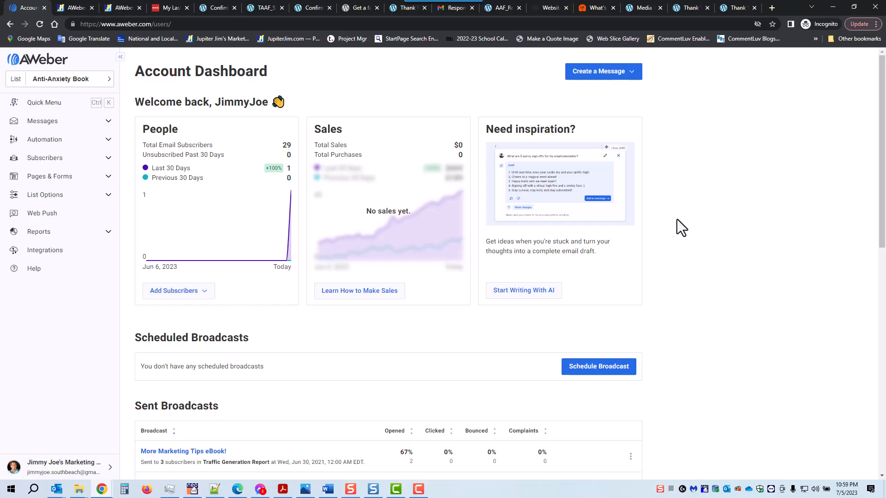
left_click(36, 198)
left_click(37, 213)
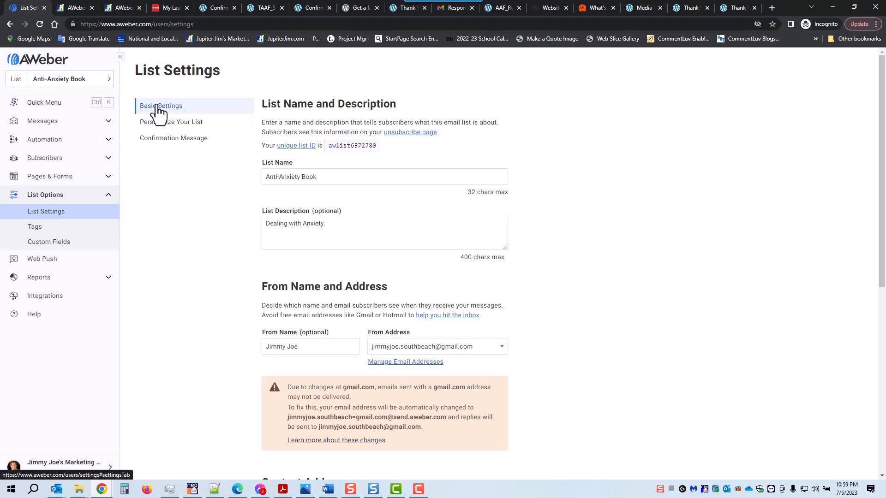
left_click(296, 175)
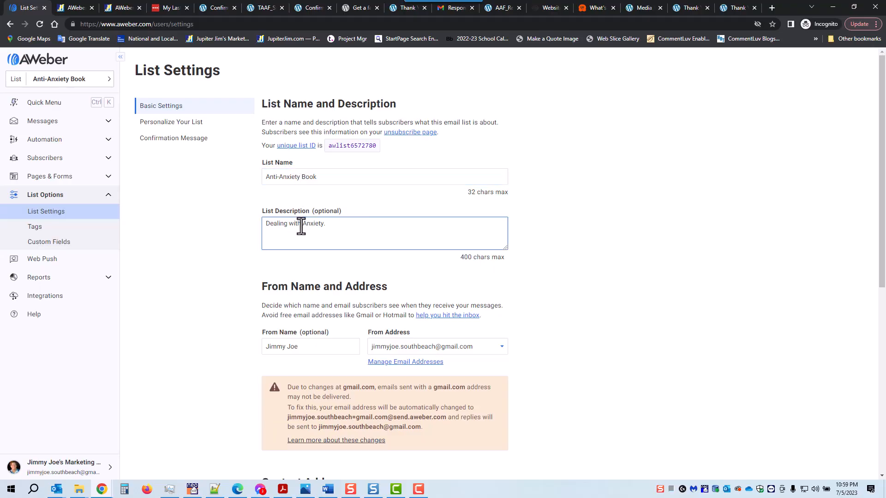
scroll(572, 249, "down", 1)
left_click(322, 295)
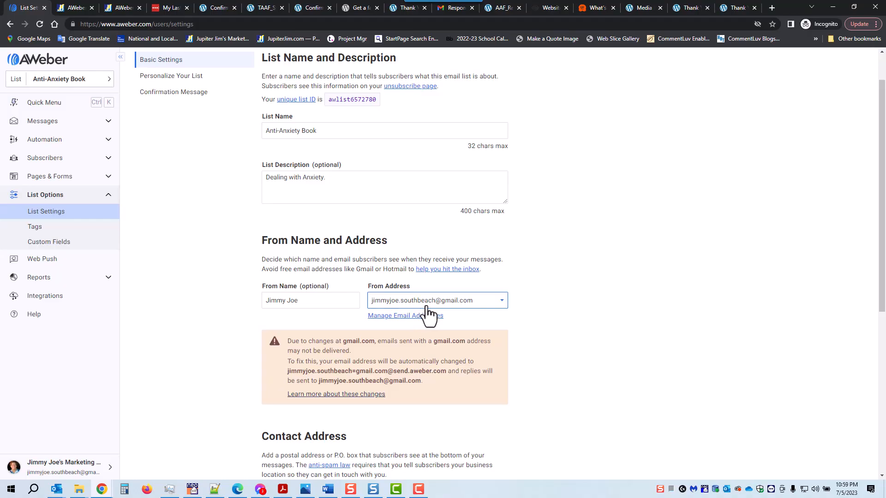
scroll(558, 277, "down", 3)
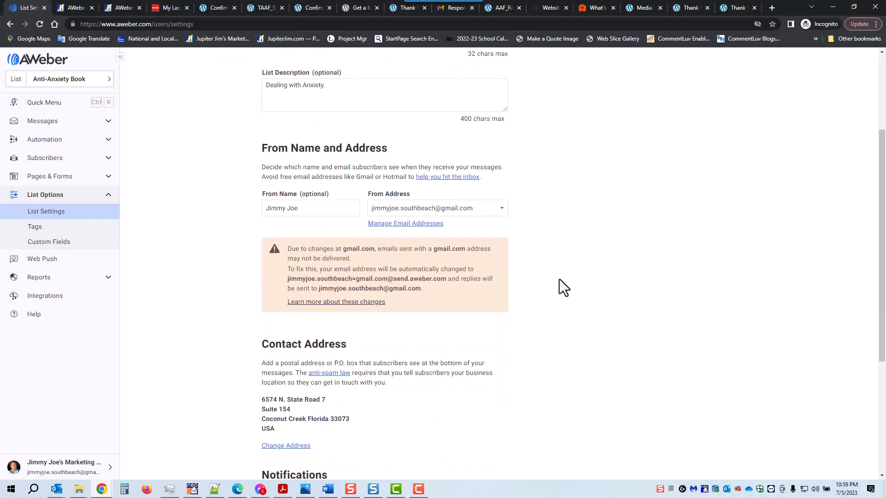
scroll(560, 278, "down", 1)
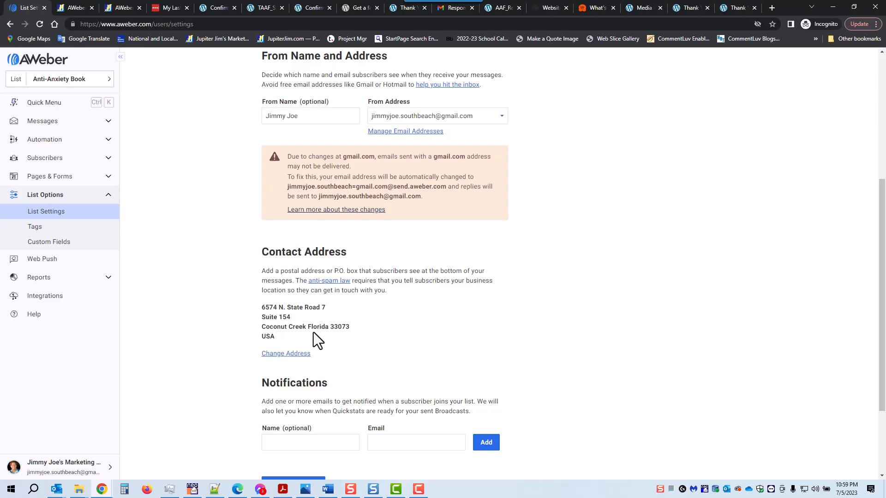
scroll(538, 243, "down", 2)
scroll(541, 250, "down", 1)
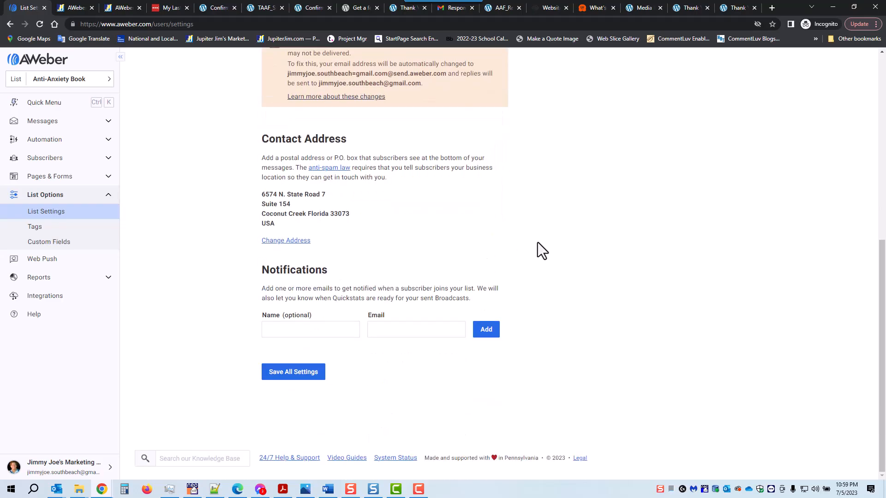
- Add a 'New Subscriber' notification recipient with the owner's e-mail address
left_click(319, 330)
type("New Subscriber")
left_click(375, 329)
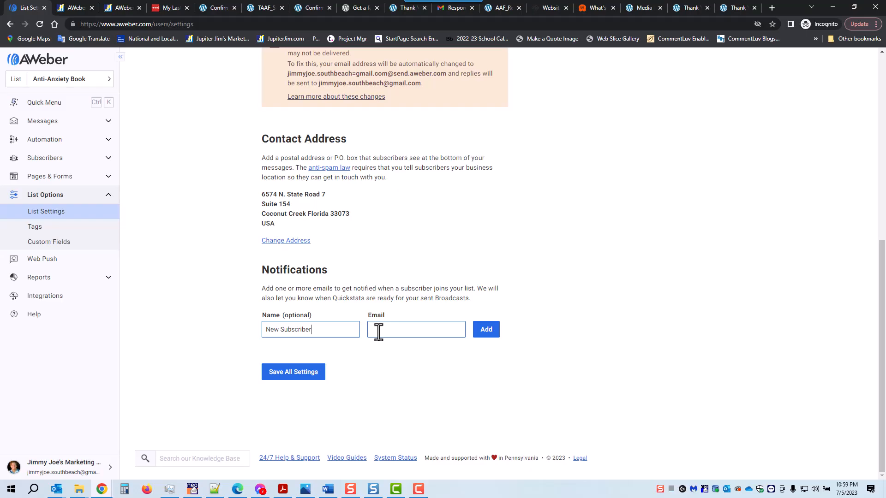
left_click(378, 331)
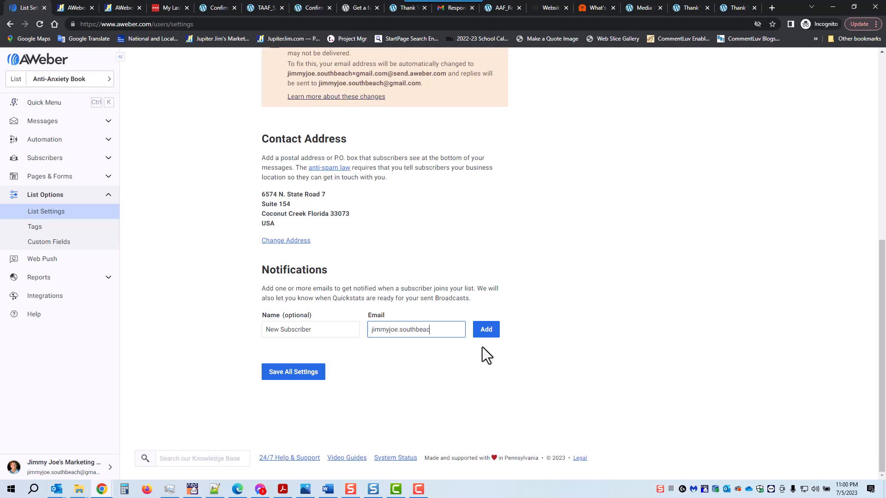
left_click(489, 336)
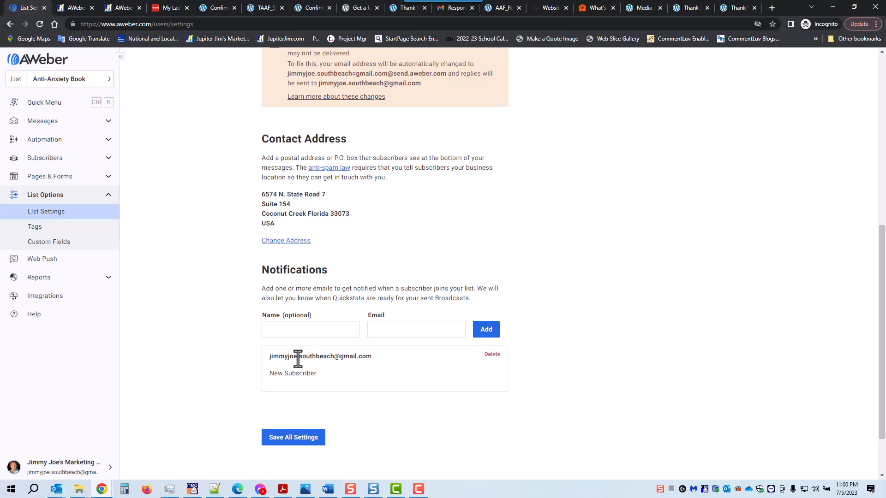
scroll(531, 235, "up", 7)
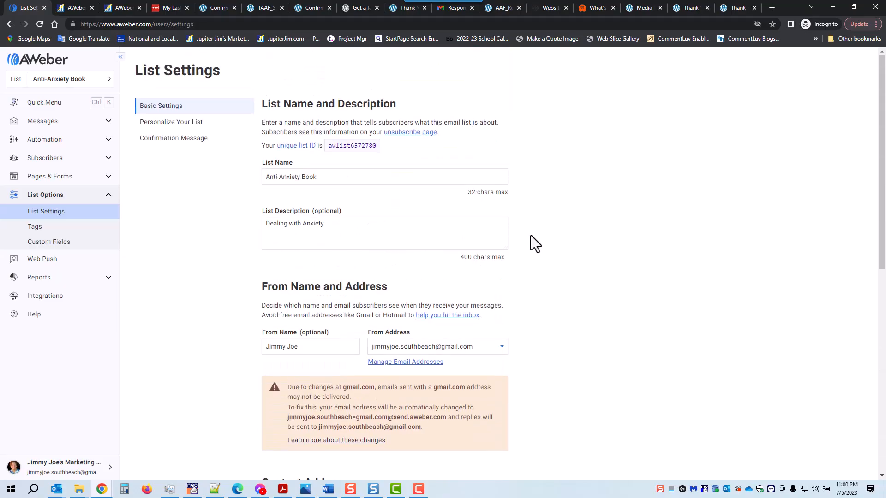
scroll(531, 235, "down", 1)
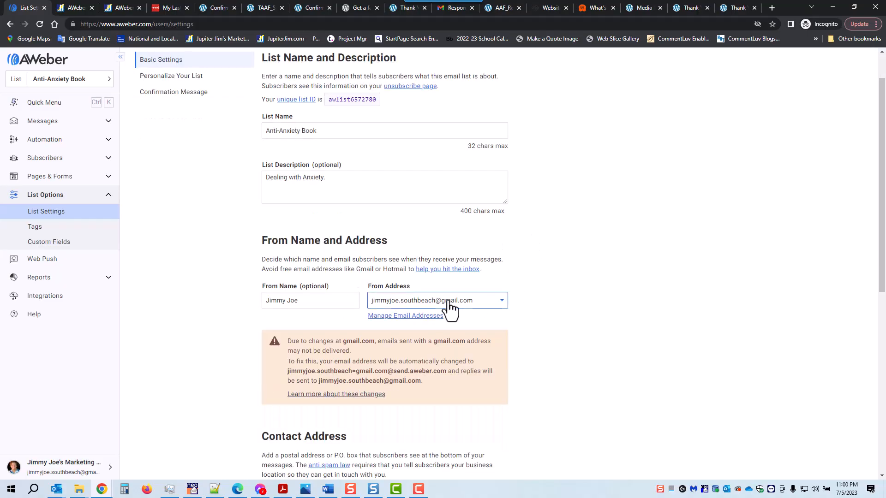
scroll(450, 308, "down", 4)
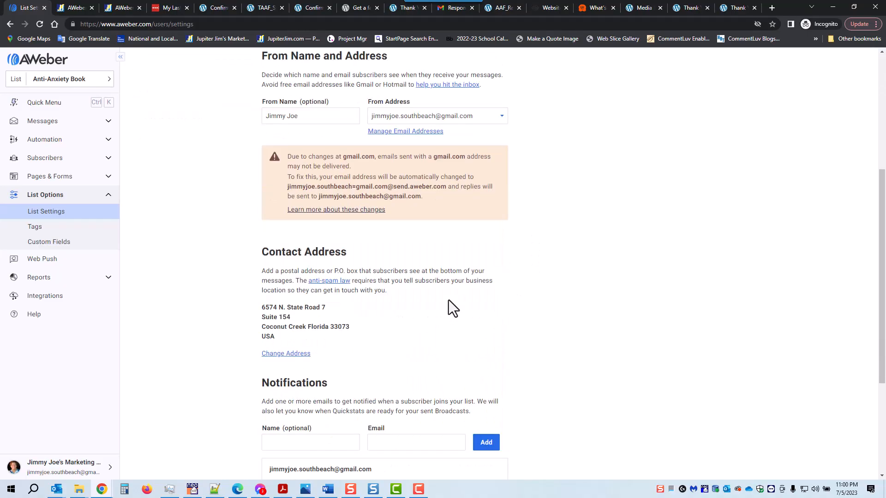
scroll(449, 300, "down", 2)
scroll(449, 307, "up", 4)
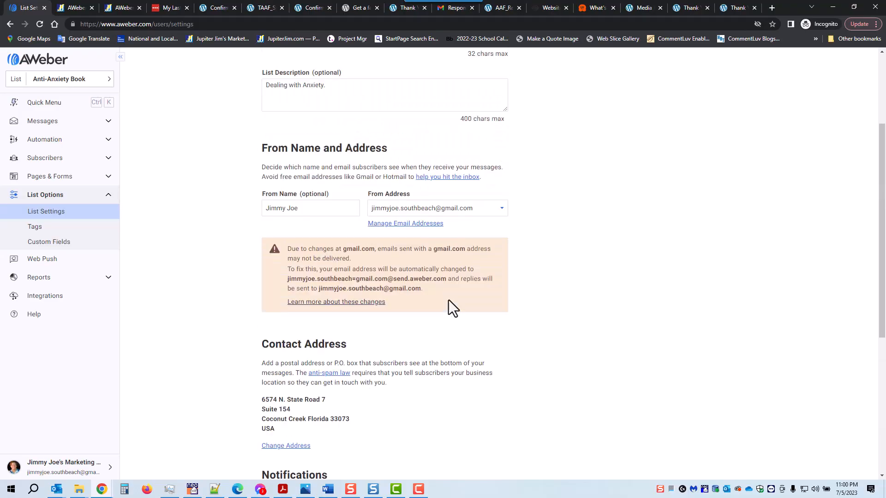
scroll(449, 300, "down", 5)
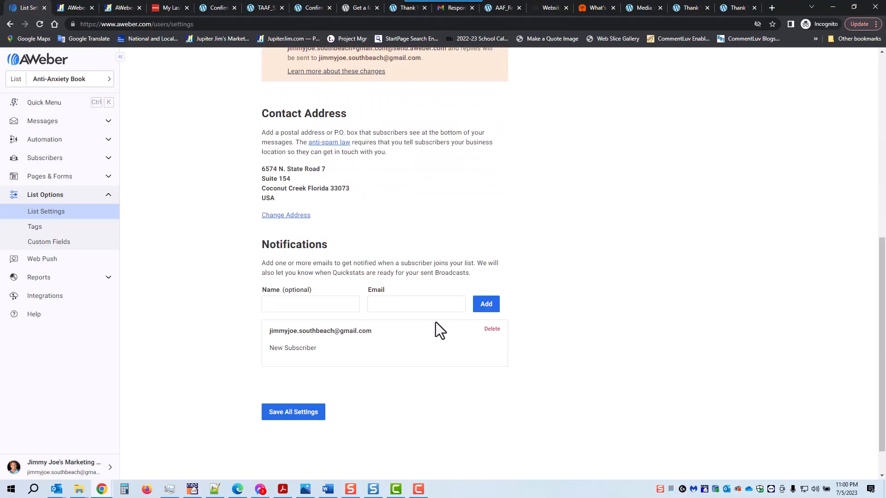
- Add a second 'New Subscriber' recipient with another e-mail address and save all settings
left_click(323, 305)
type("New ")
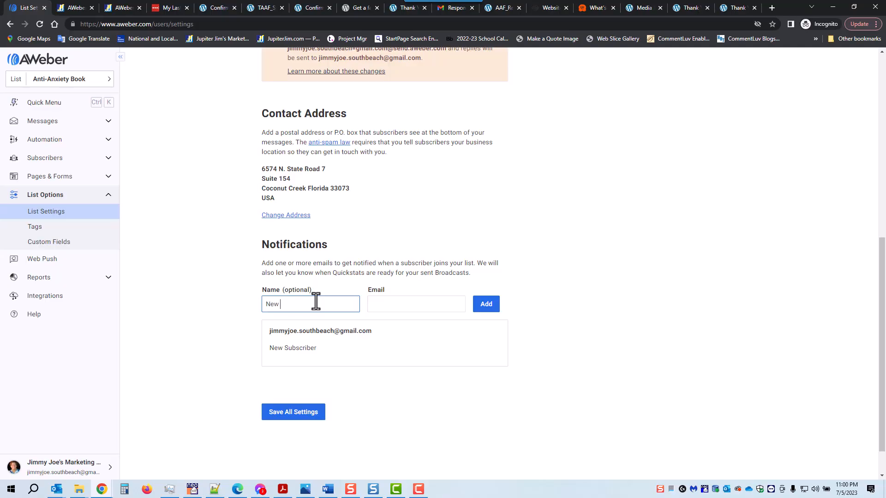
type("Subscriber")
key("Tab")
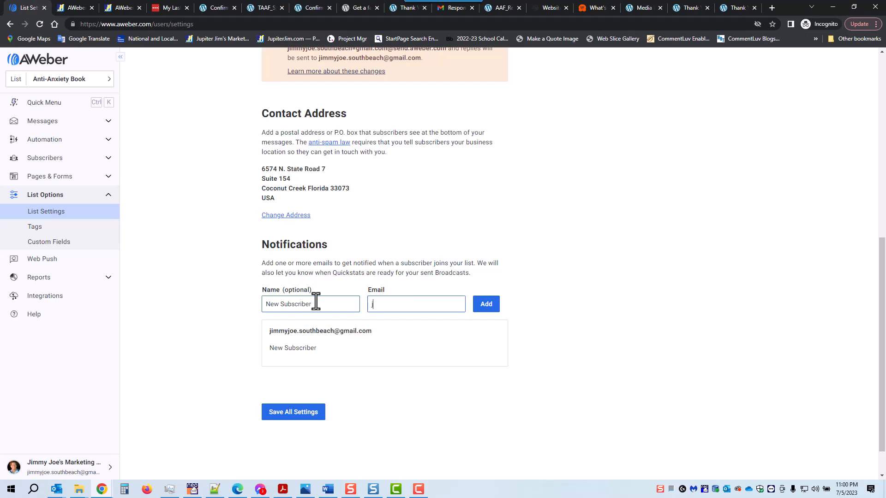
left_click(487, 307)
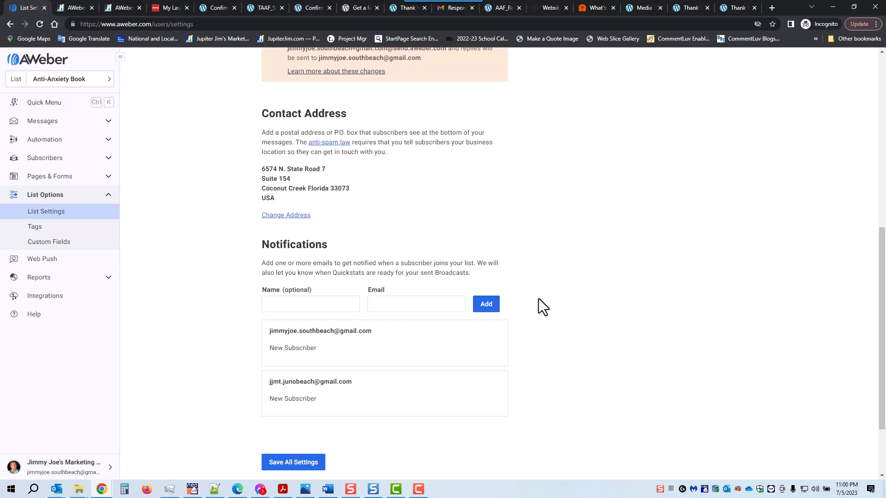
scroll(530, 320, "up", 8)
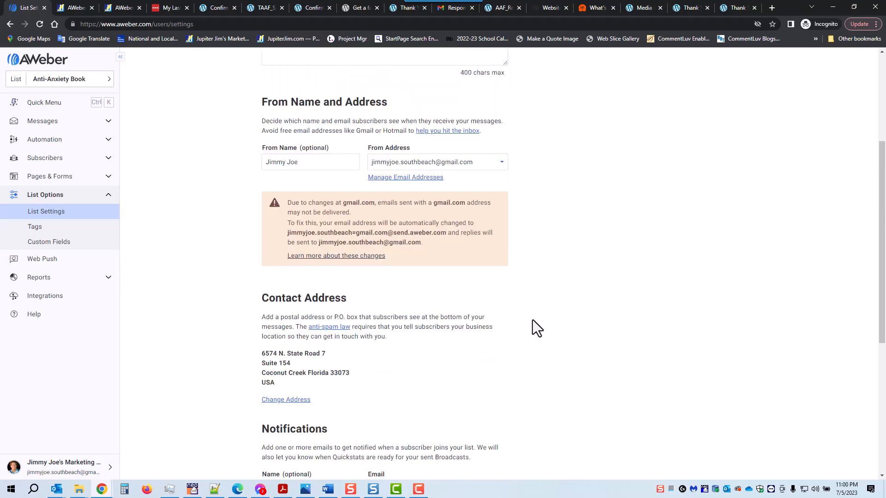
scroll(178, 353, "down", 10)
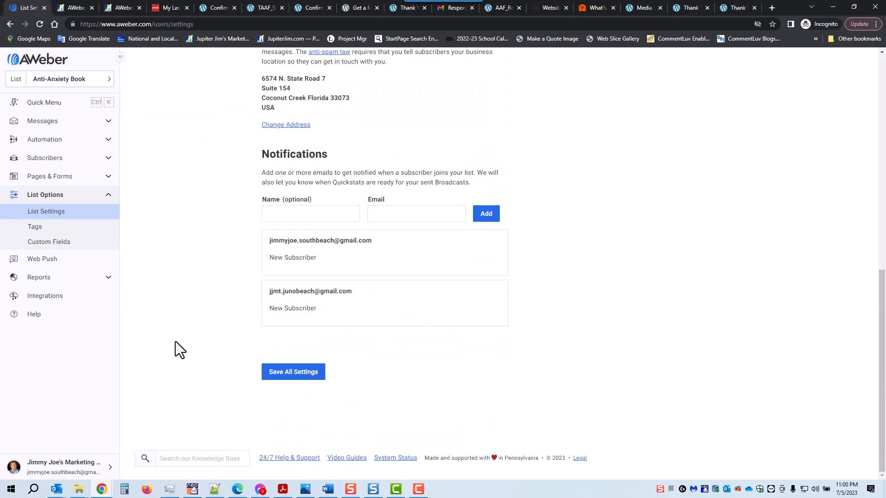
left_click(294, 375)
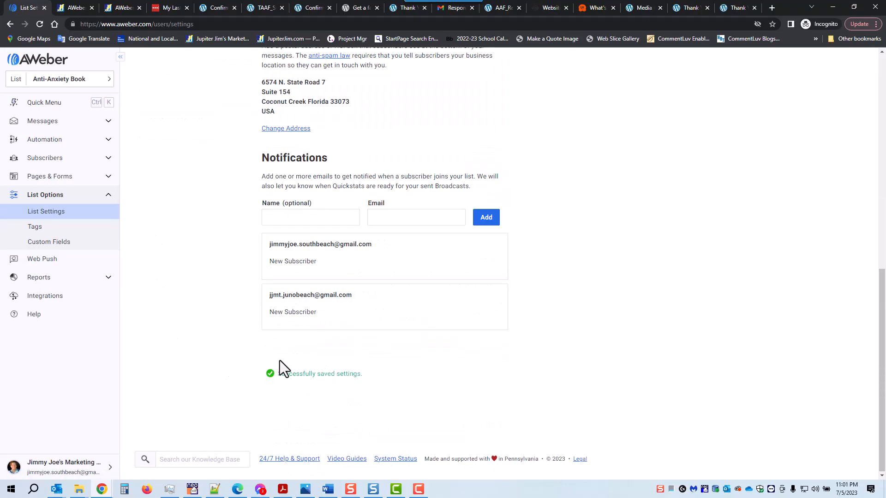
- Review Company Details and Subscriber Pages under Personalize Your List, then save all settings
scroll(207, 350, "up", 10)
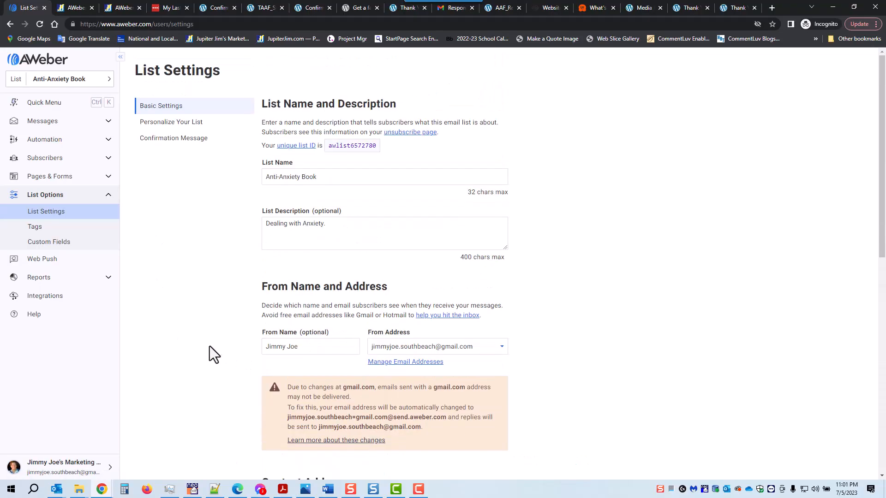
left_click(171, 122)
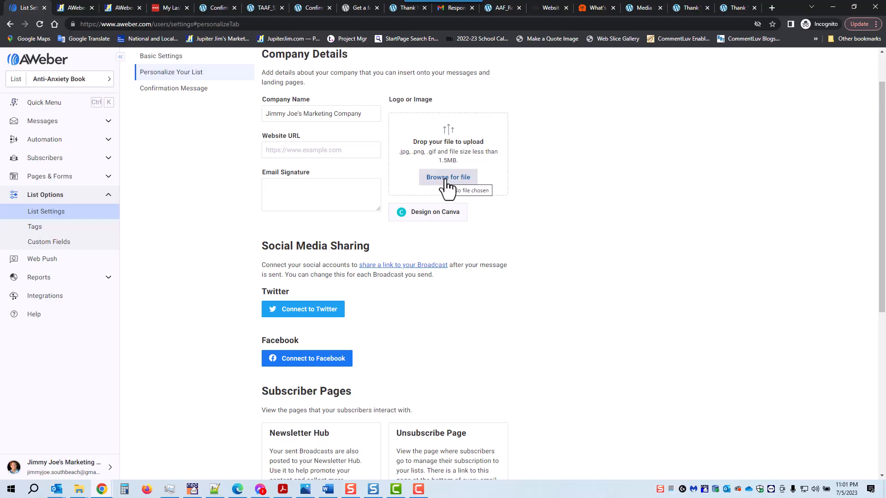
scroll(540, 189, "down", 1)
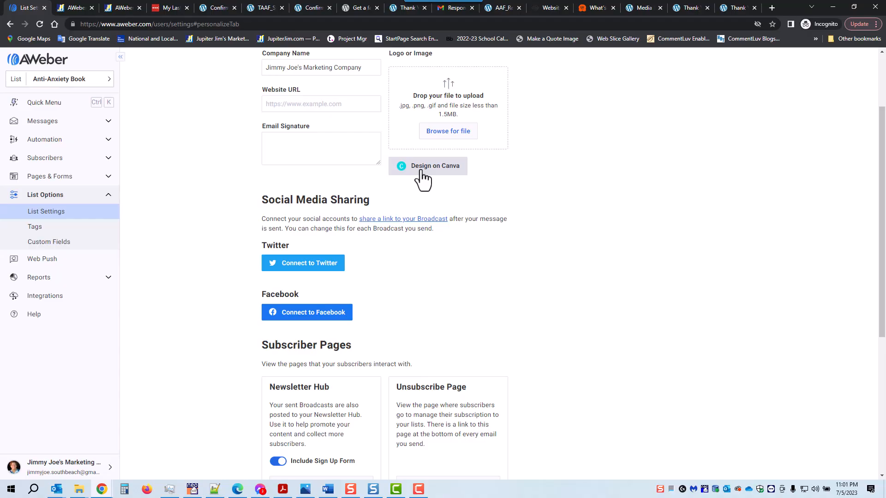
scroll(535, 172, "up", 2)
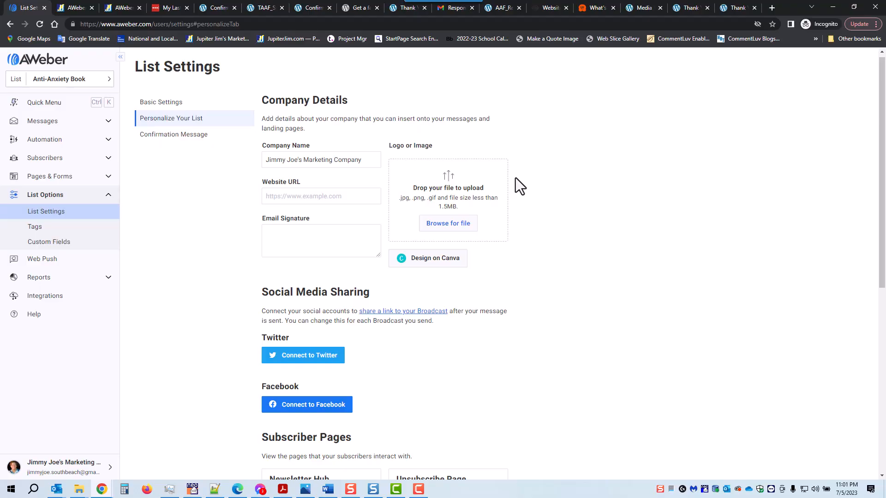
scroll(517, 182, "down", 3)
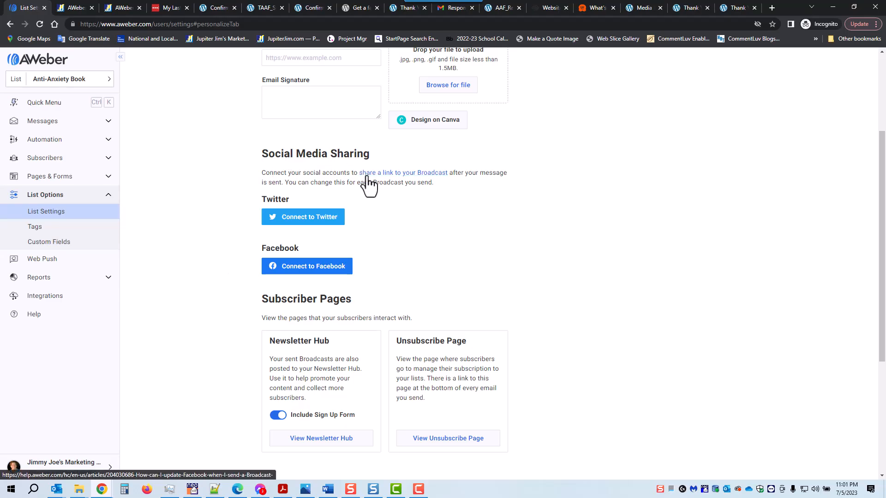
scroll(610, 191, "down", 3)
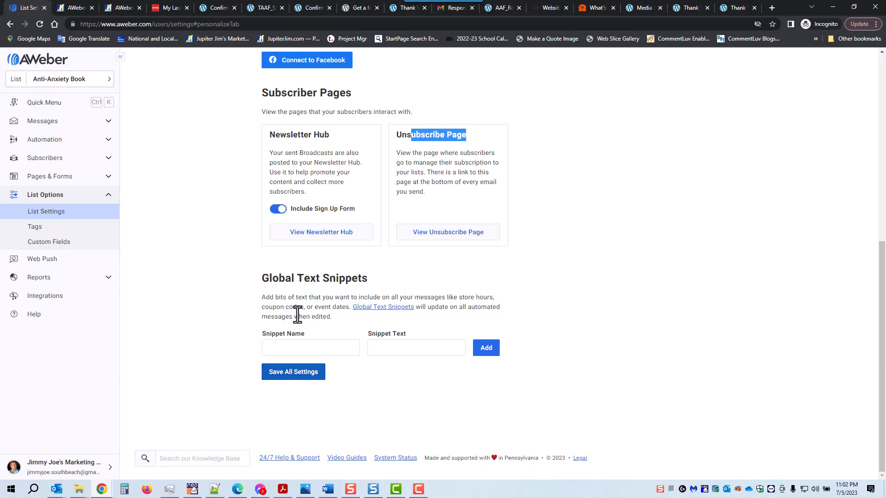
left_click(285, 375)
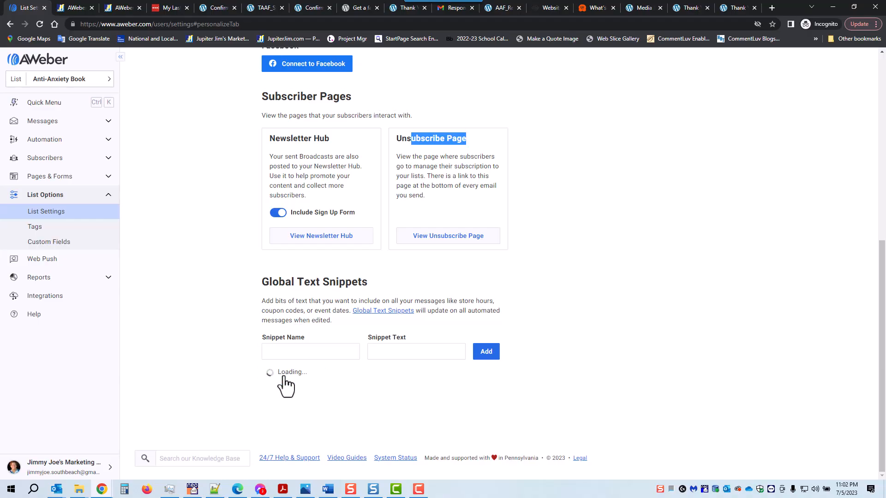
scroll(162, 289, "up", 6)
- Show the Confirmation Message settings, keeping the current confirmation subject line
scroll(165, 292, "up", 2)
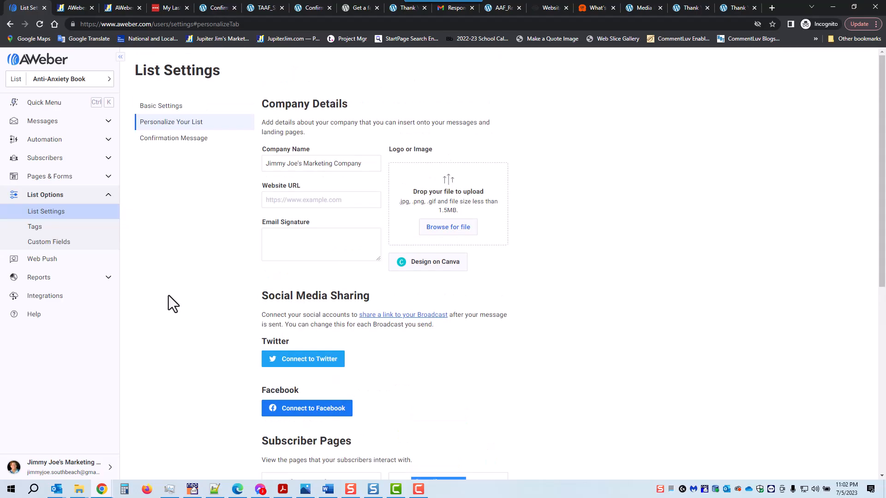
left_click(171, 140)
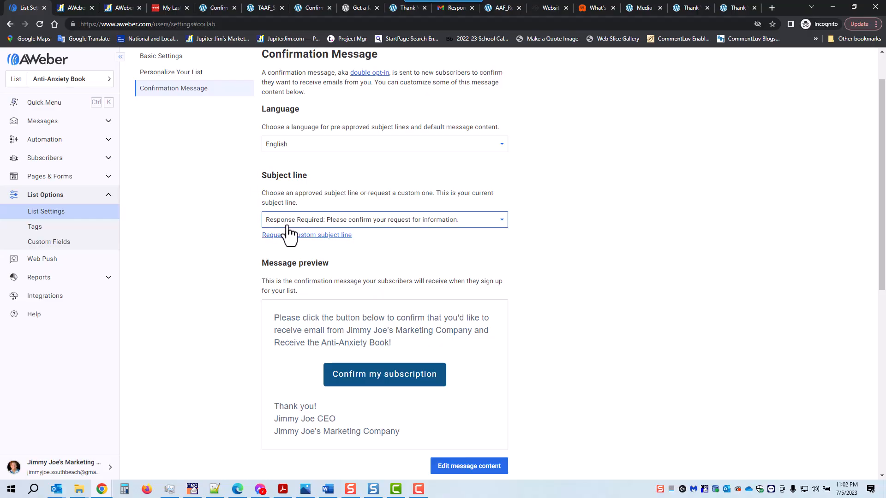
left_click(502, 221)
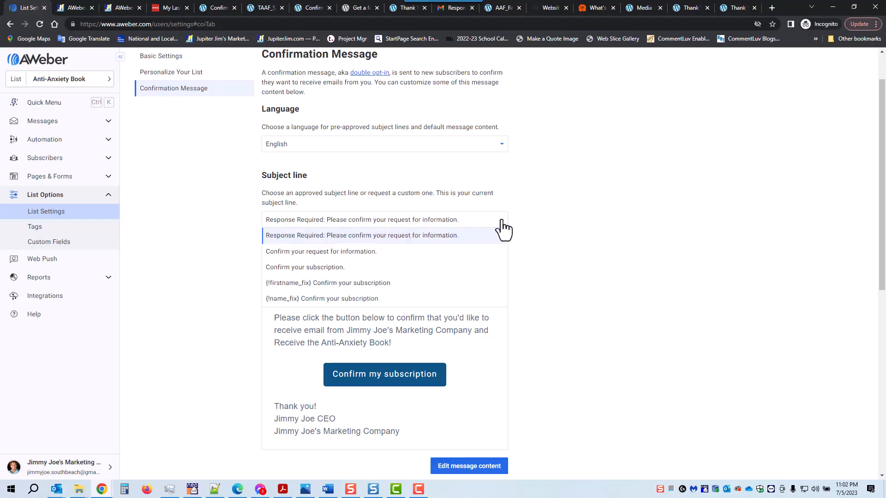
key("ctrl+a")
left_click(503, 229)
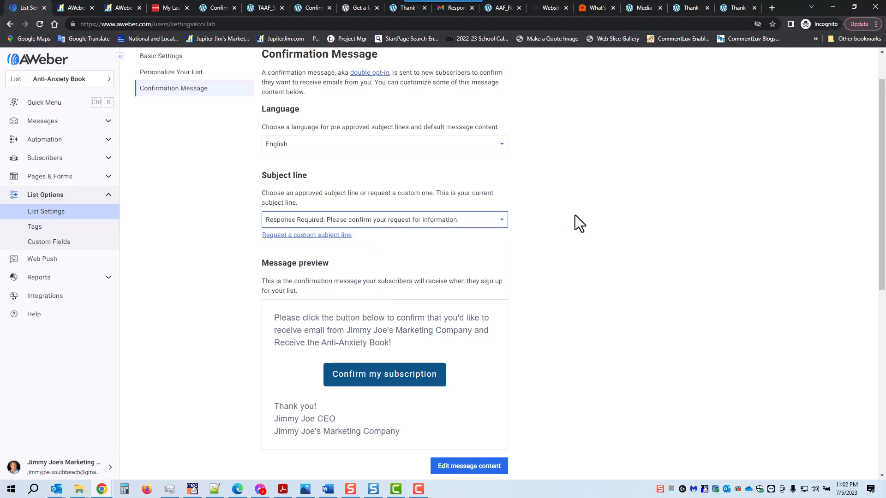
- Stop confirmations for API-added subscribers and place the cursor in the Custom success page URL field
scroll(599, 212, "down", 1)
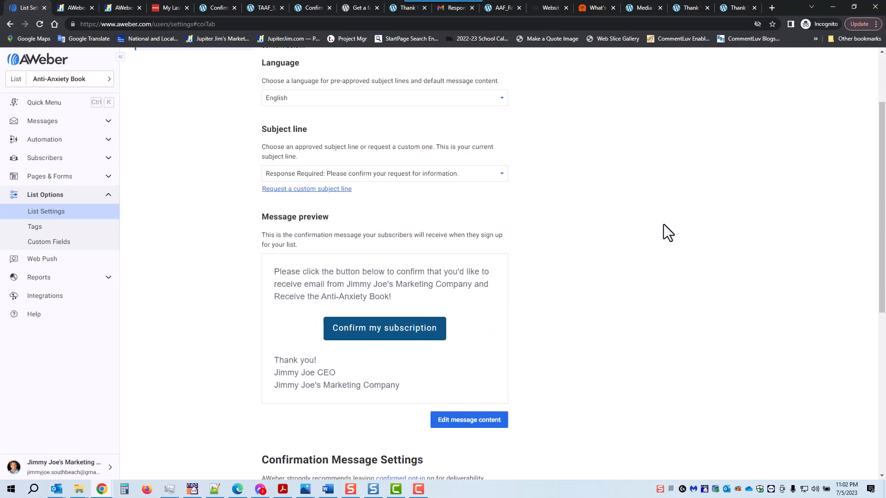
scroll(664, 226, "down", 3)
scroll(666, 229, "down", 3)
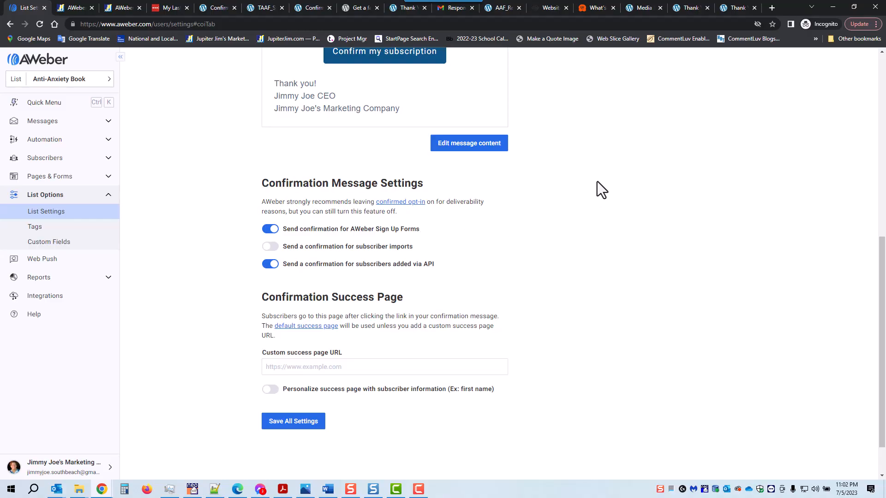
scroll(572, 118, "up", 2)
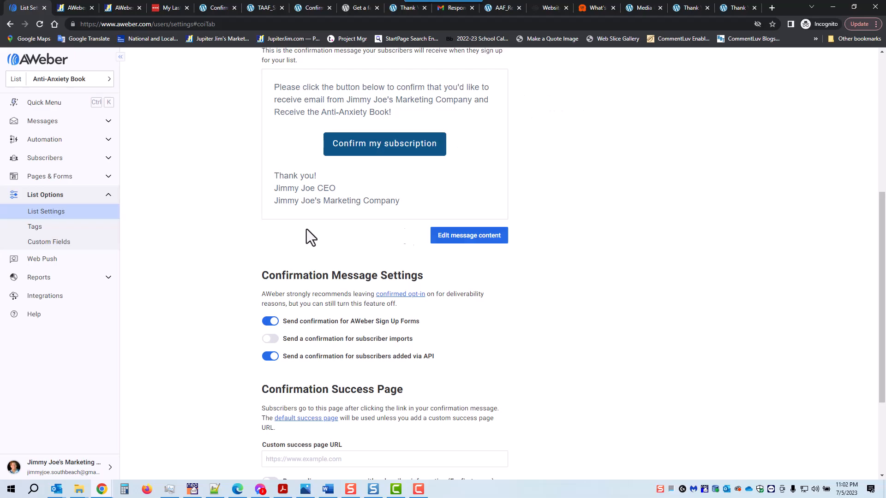
scroll(572, 185, "down", 2)
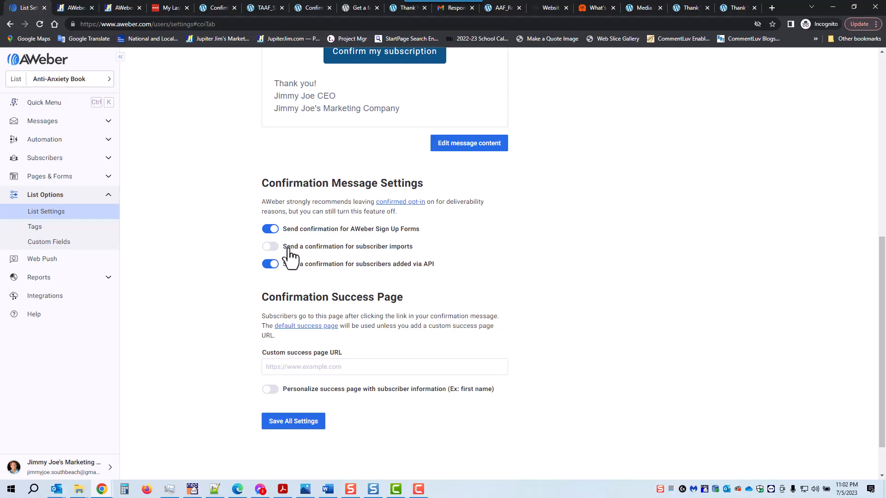
scroll(483, 234, "down", 1)
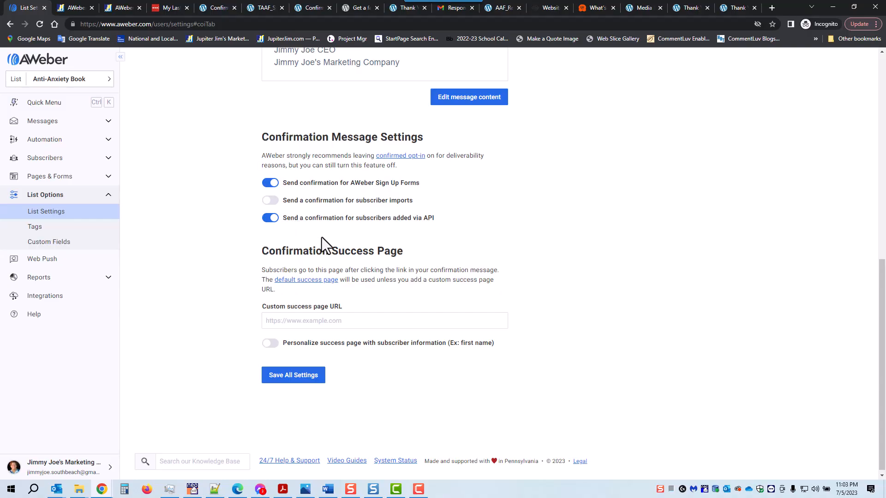
left_click(269, 218)
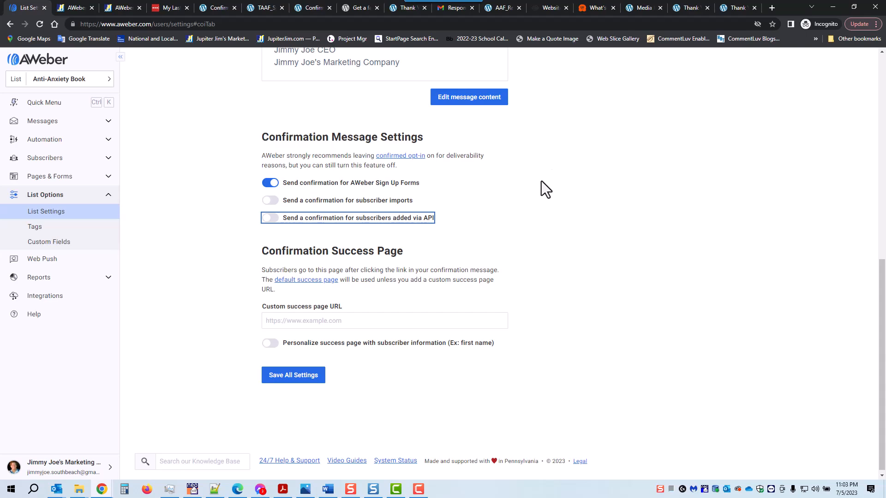
scroll(542, 180, "down", 1)
left_click(321, 306)
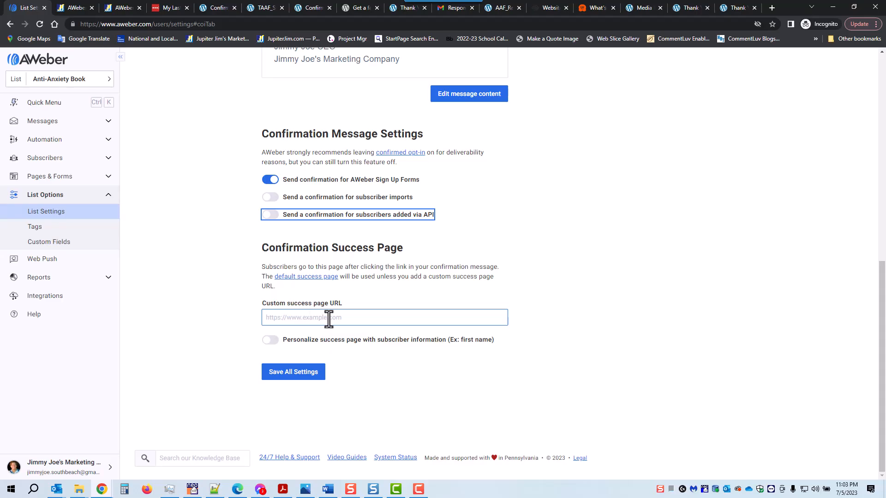
- Copy the Confirmation Success Anti-Anxiety Book page URL from WordPress into AWeber's success page URL field
left_click(218, 6)
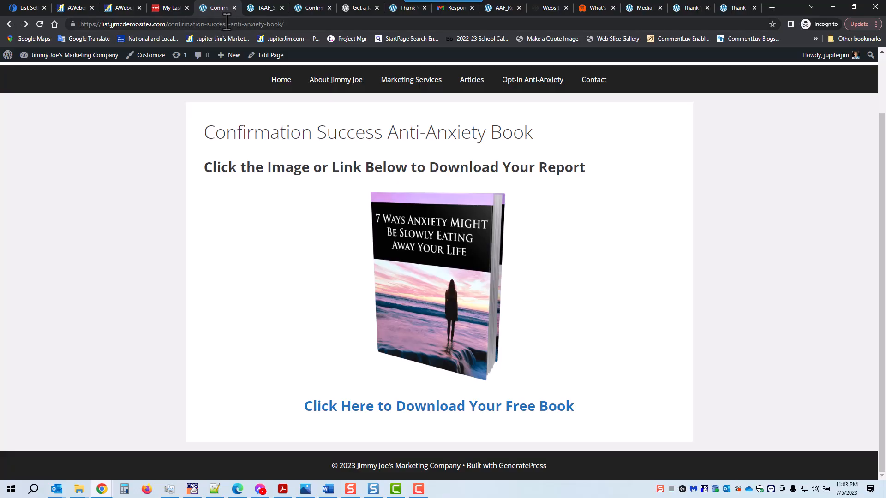
left_click_drag(286, 24, 168, 33)
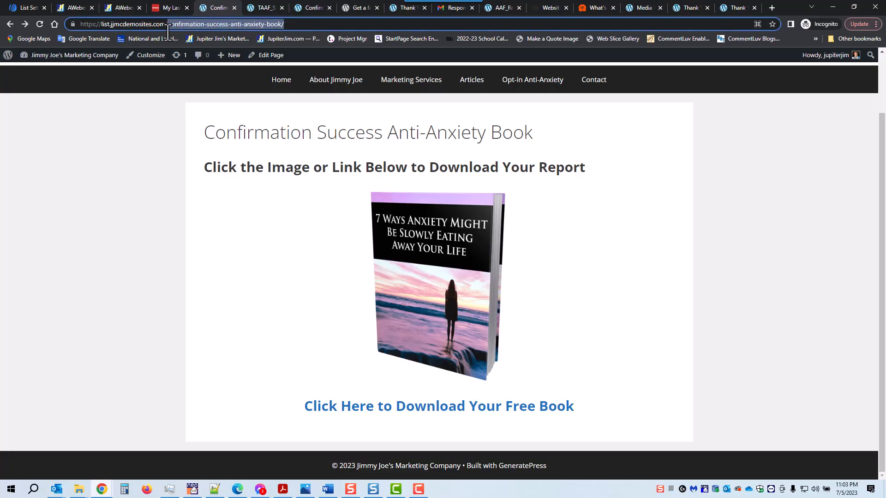
left_click(281, 20)
left_click_drag(298, 26, 65, 34)
key("ctrl+c")
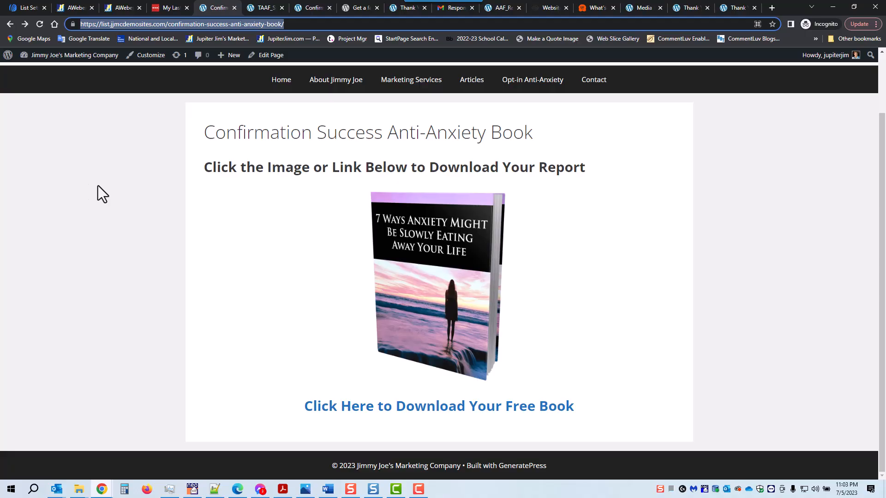
left_click(25, 8)
left_click(281, 318)
- Paste the WordPress confirmation page URL as the custom success page and save all settings
key("ctrl+v")
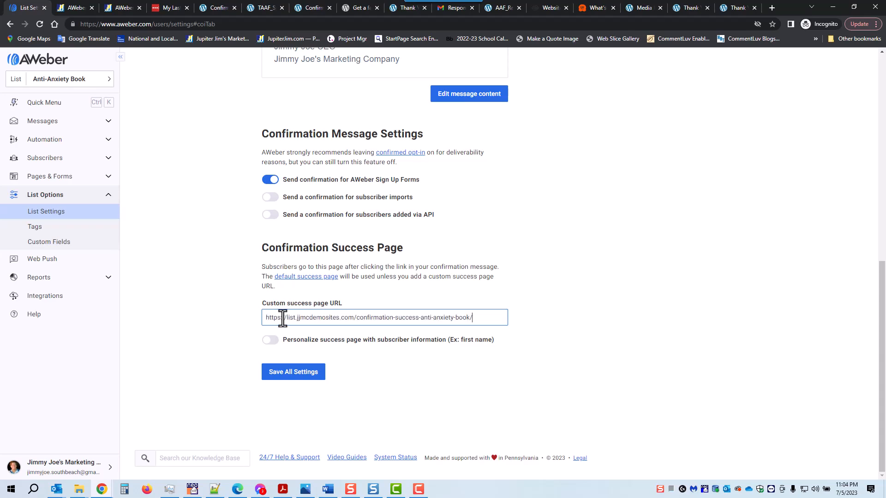
left_click(535, 282)
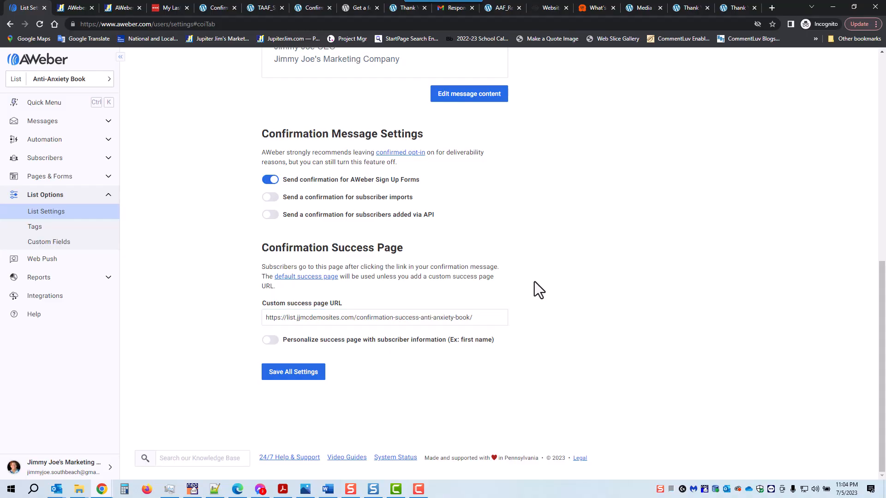
left_click(288, 378)
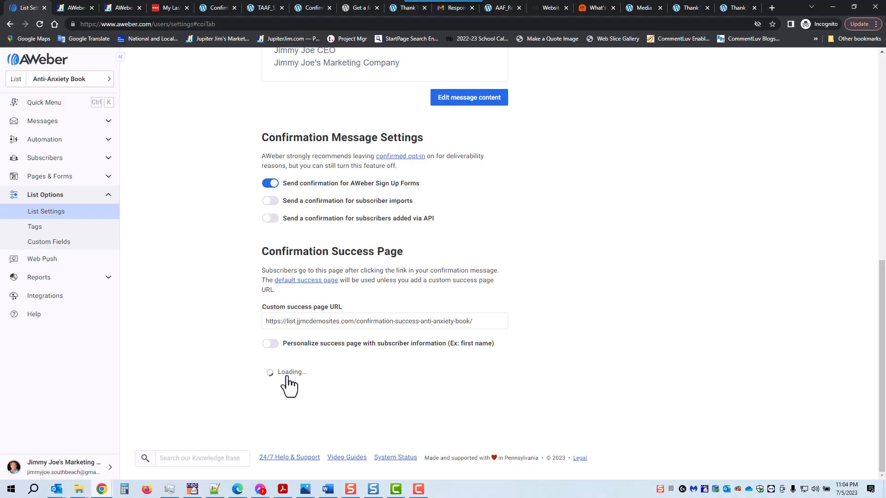
- Open Basic Settings and view the Personalize Your List company details
scroll(223, 353, "up", 10)
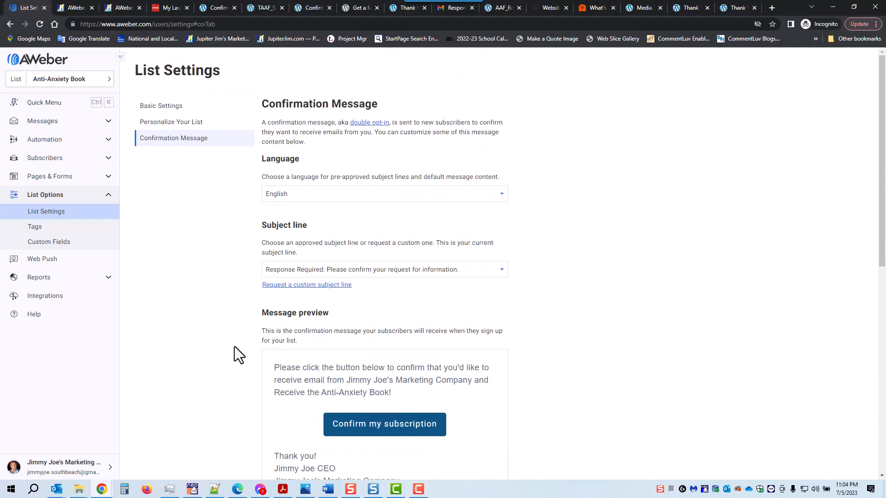
left_click(169, 107)
left_click(171, 73)
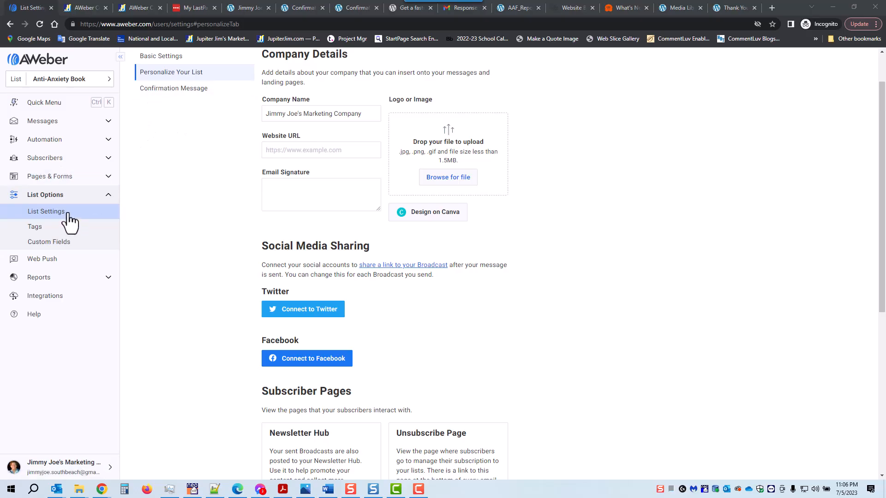
- Start creating a new sign-up form for the website from Sign Up Forms
left_click(50, 181)
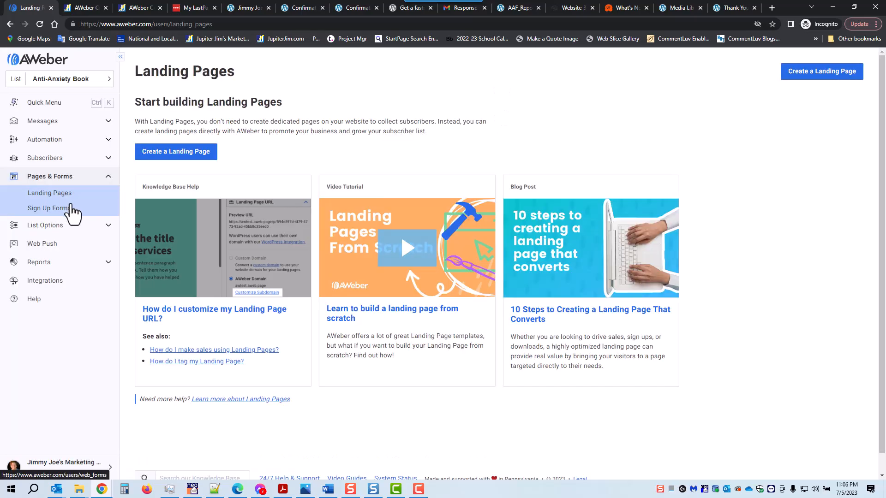
left_click(47, 209)
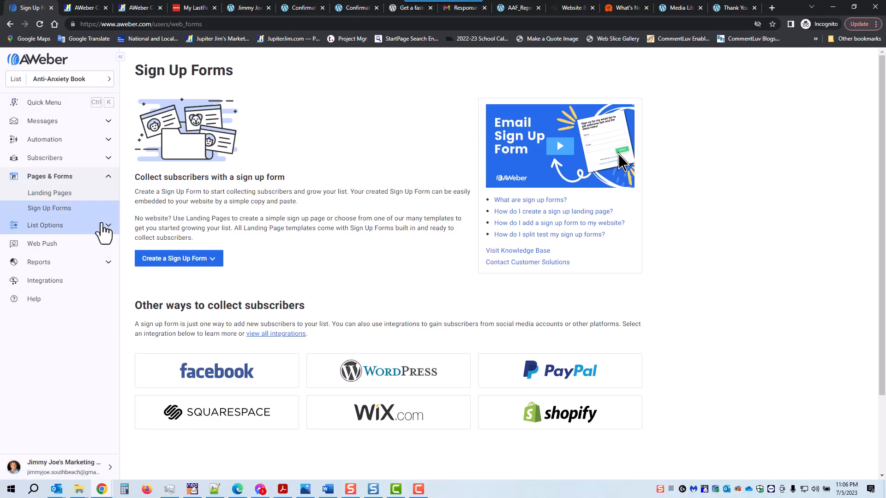
left_click(168, 258)
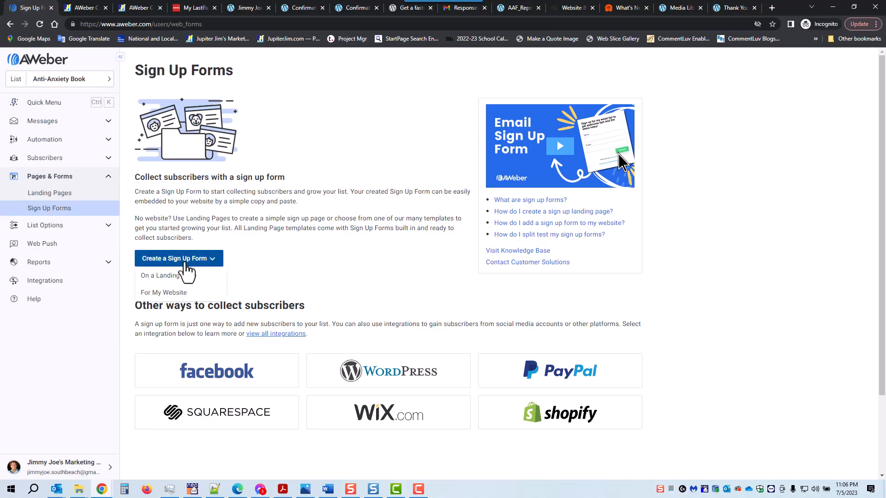
left_click(172, 293)
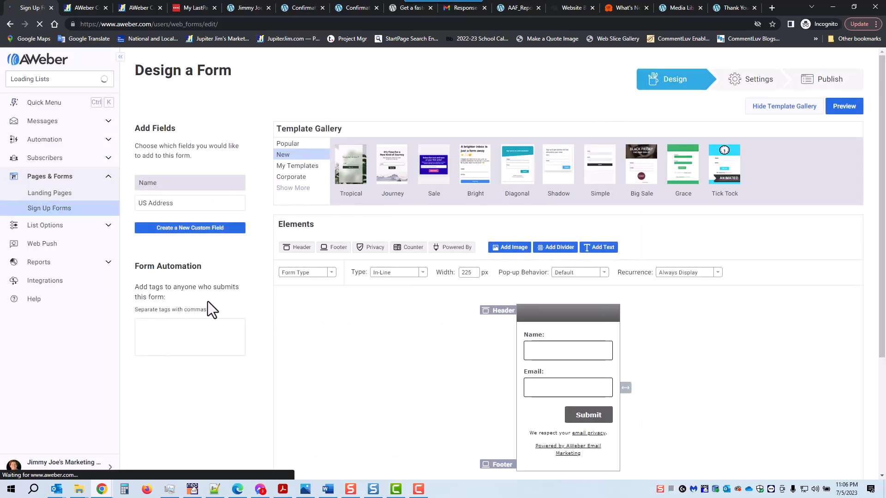
- Load the Popular Grace template in its Blue colour scheme
left_click(287, 144)
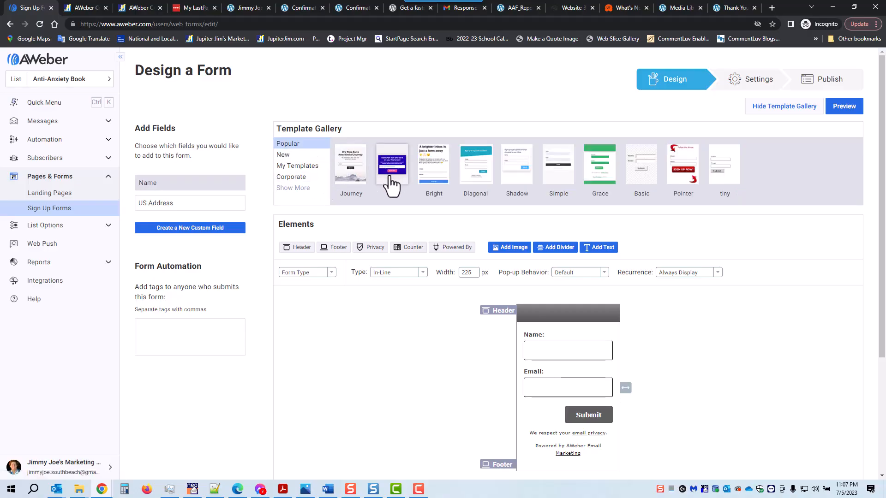
left_click(602, 170)
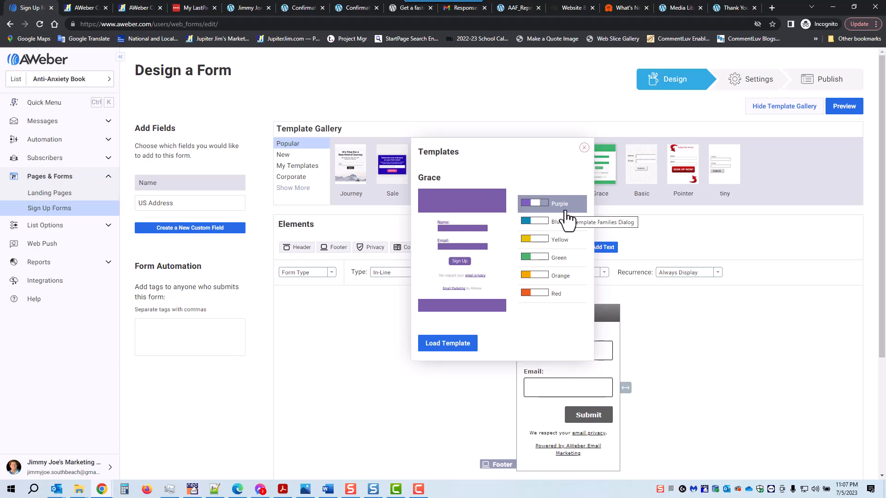
left_click(528, 222)
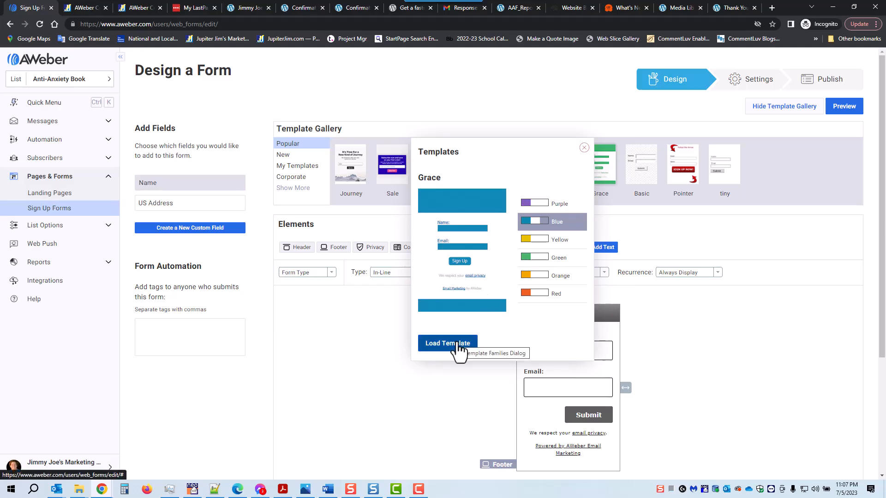
mouse_move(481, 145)
left_mouse_down()
mouse_move(487, 209)
mouse_move(485, 152)
left_mouse_up()
left_click(485, 153)
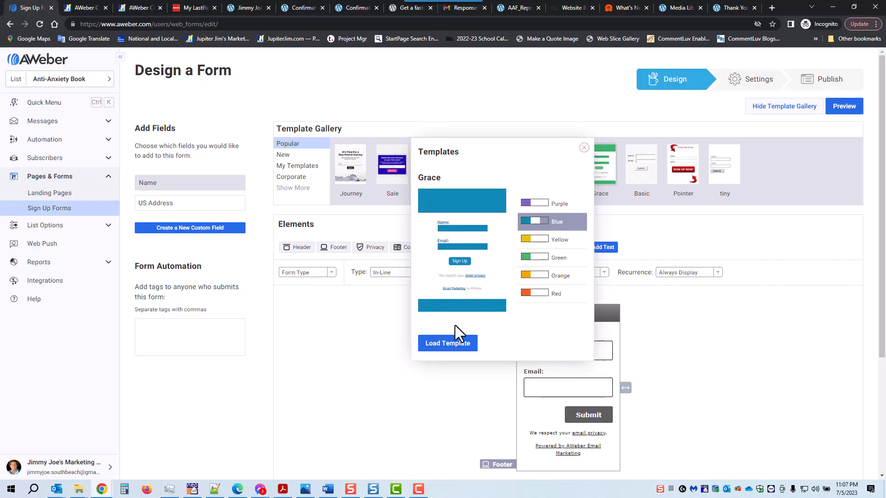
left_click(447, 348)
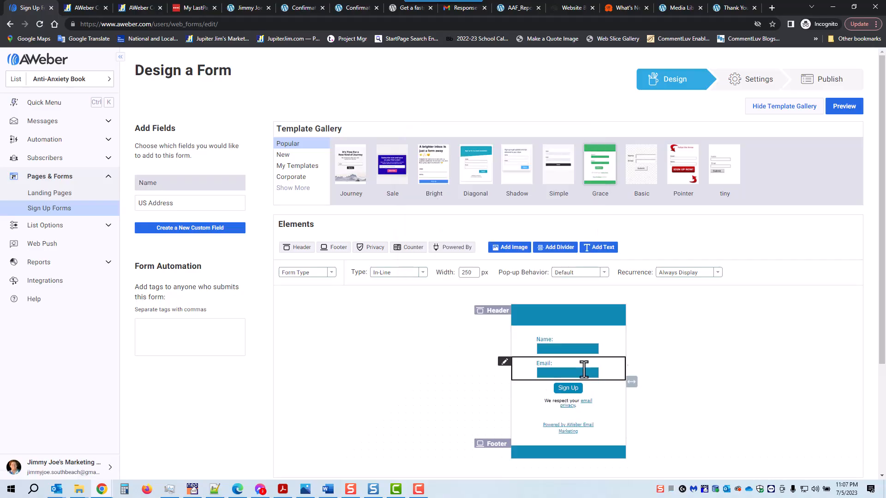
scroll(697, 338, "down", 1)
- Type the header text 'Get Your Free Report' and centre it
left_click(531, 270)
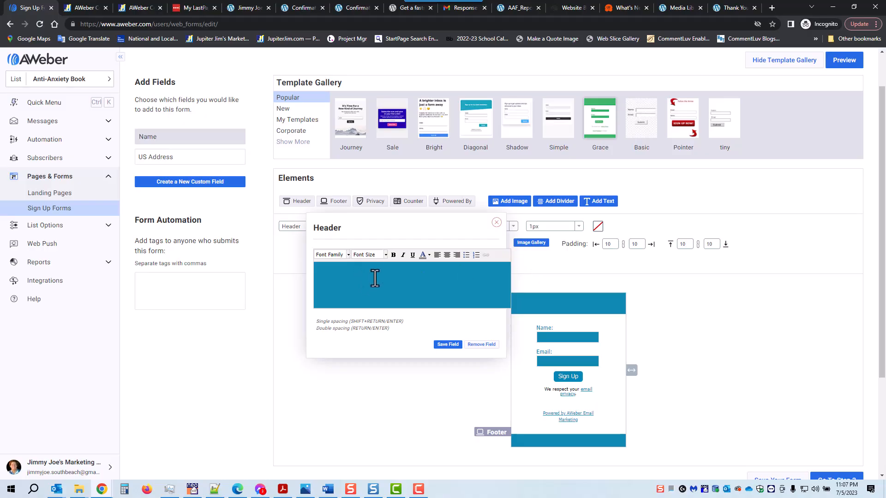
left_click(375, 279)
type("Get Your Free")
type("Report")
left_click(446, 254)
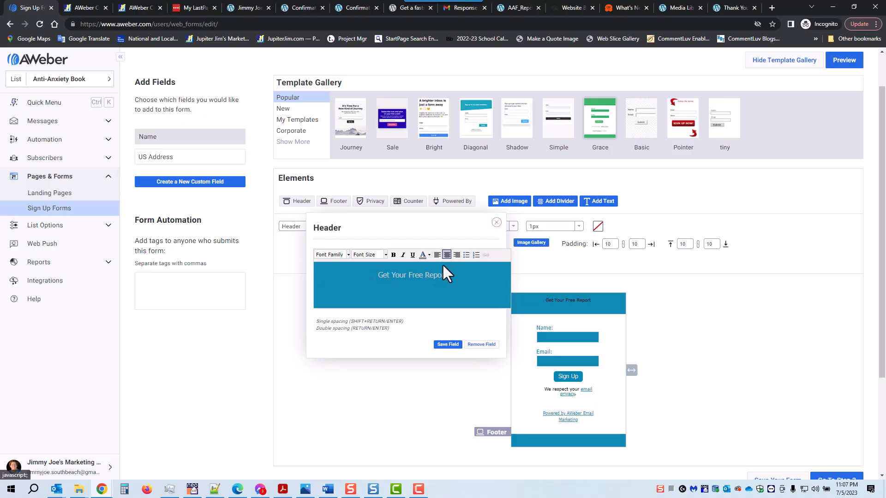
- Style the heading in Trebuchet MS at 18px, keeping it white
left_click_drag(373, 270, 373, 271)
left_click(347, 256)
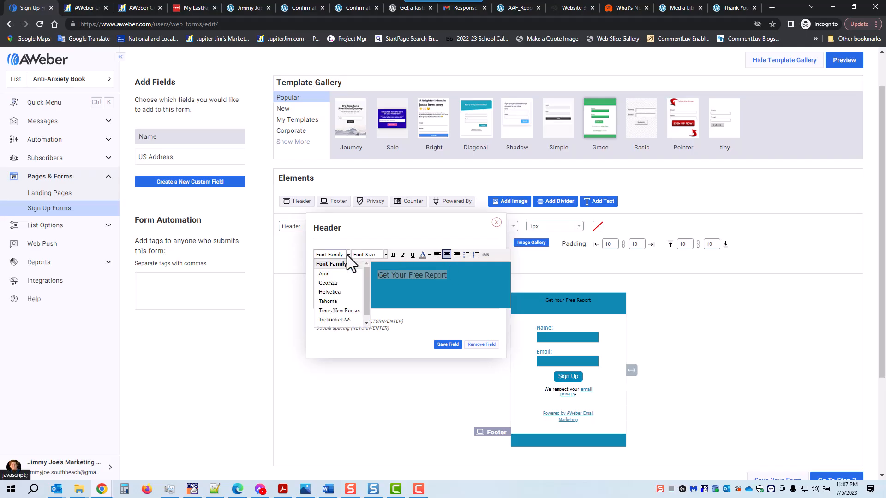
left_click(338, 319)
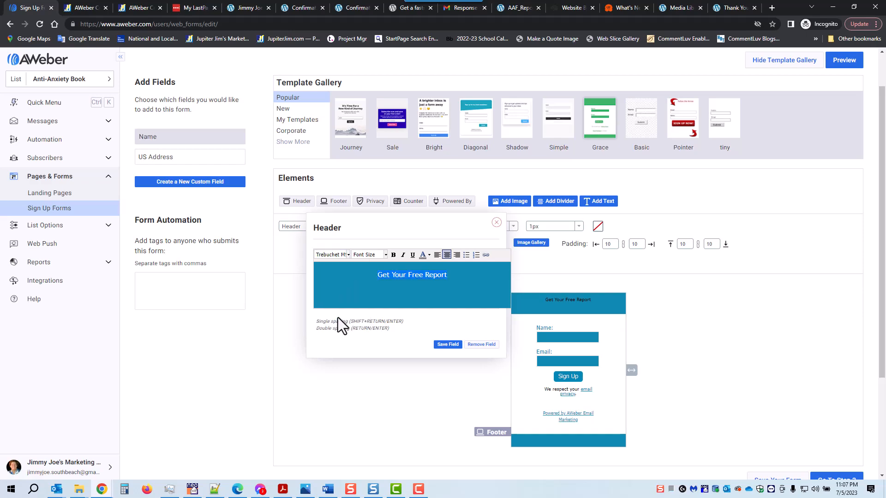
left_click(385, 254)
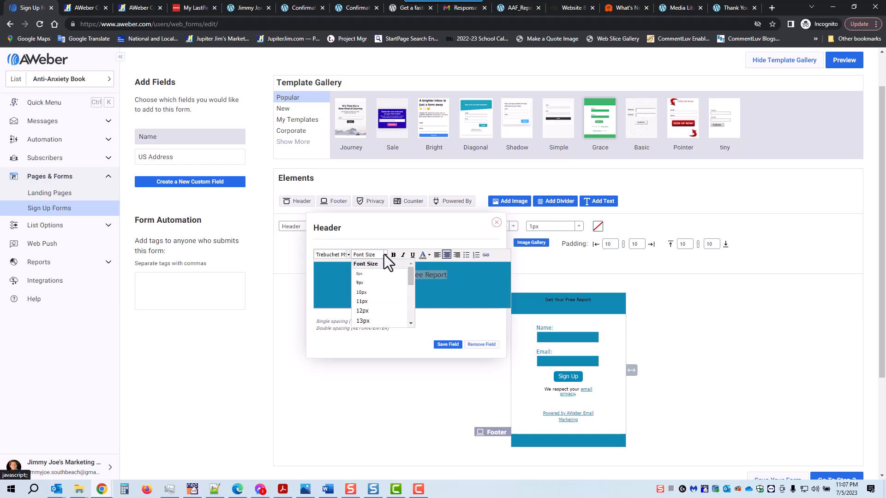
scroll(374, 322, "down", 2)
left_click(375, 297)
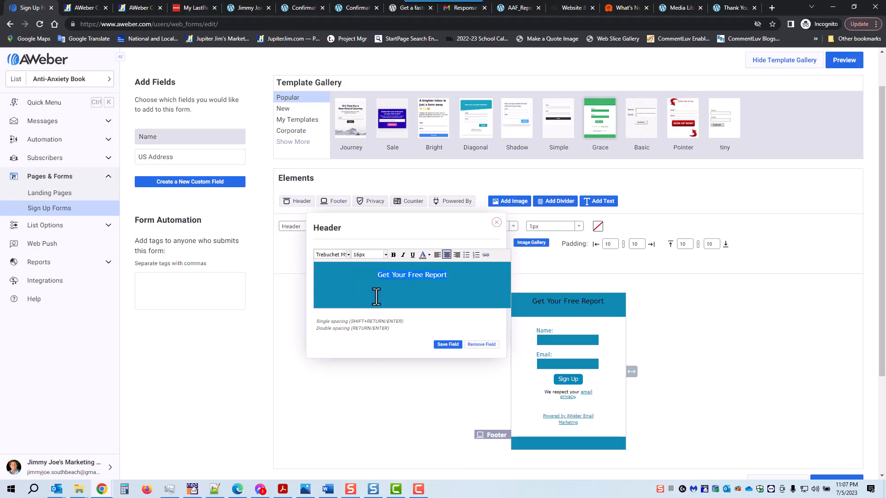
left_click(385, 255)
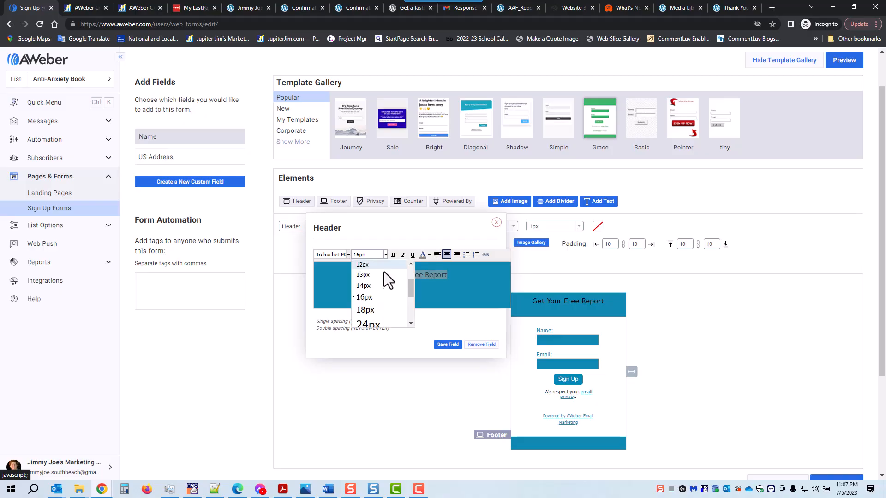
left_click(380, 312)
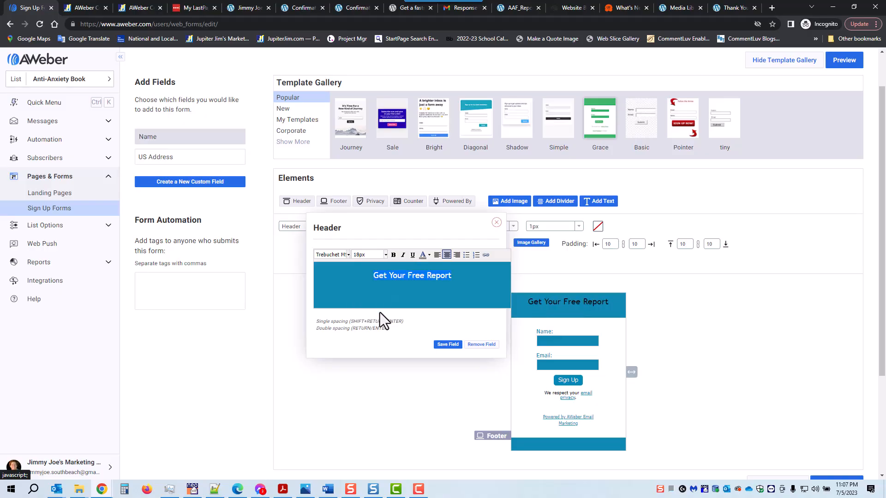
left_click(428, 256)
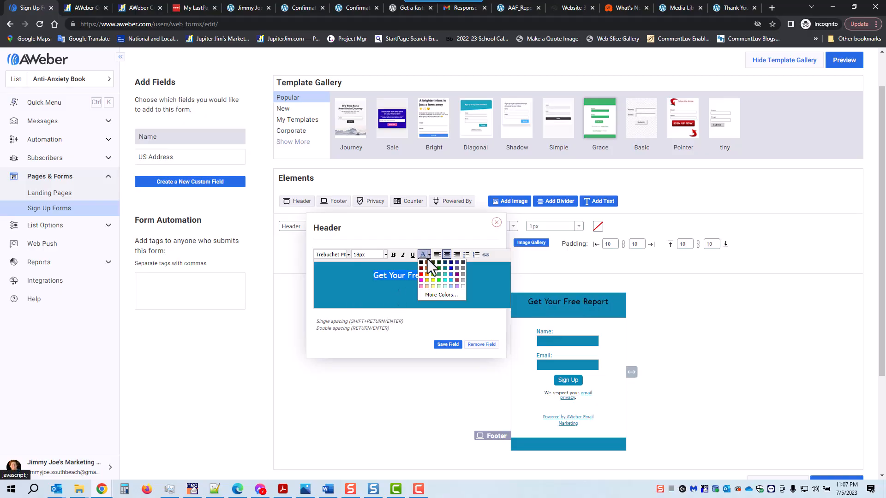
left_click(463, 285)
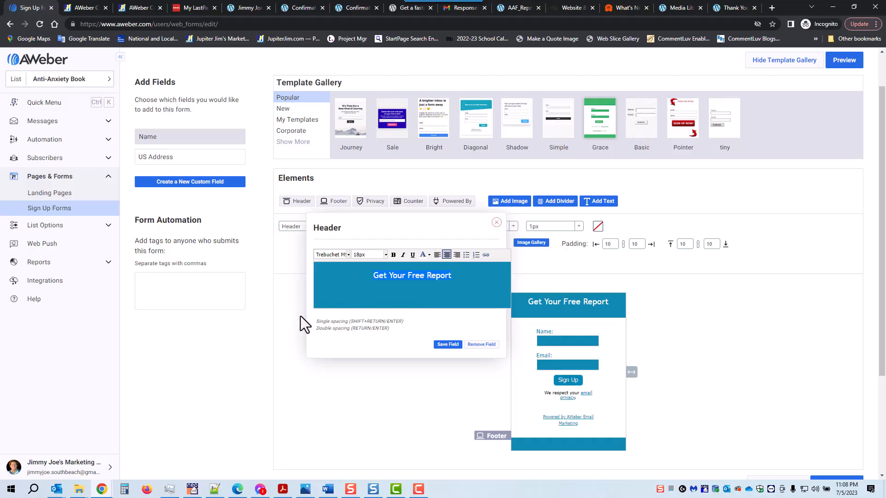
left_click_drag(317, 322, 349, 329)
- Save the header, then relabel the single Name field 'First Name:' and save it
left_click(446, 345)
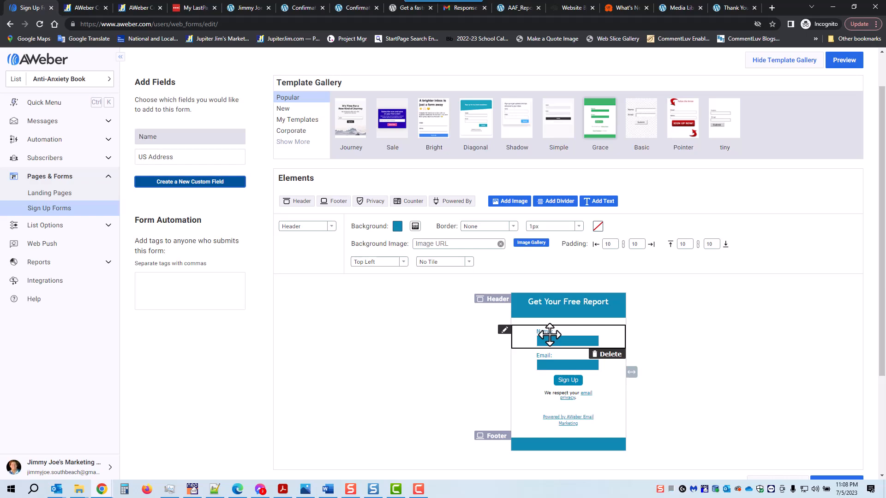
left_click(553, 340)
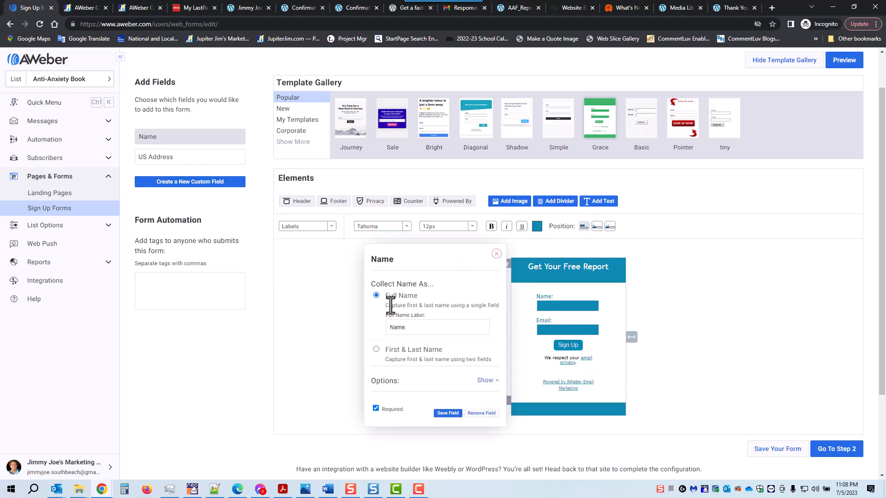
left_click(388, 328)
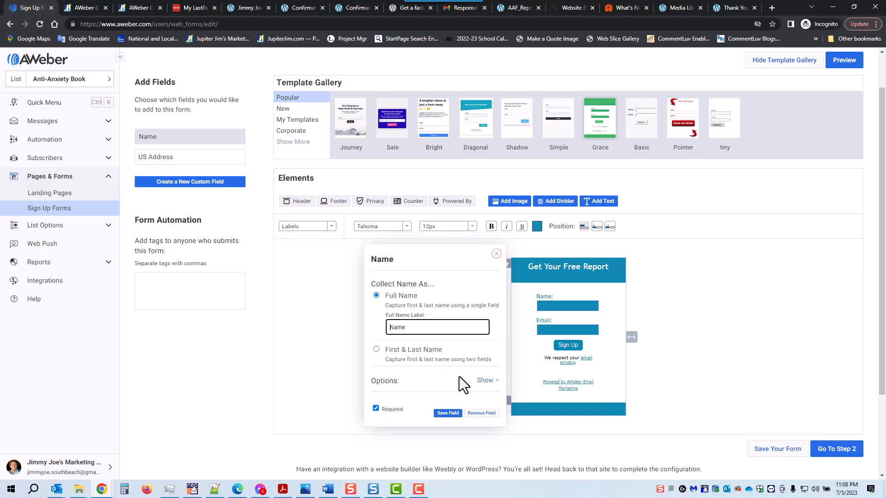
type("Fi")
key("BackSpace")
type("ull")
key("BackSpace")
key("BackSpace")
key("BackSpace")
type("irst")
left_click(376, 350)
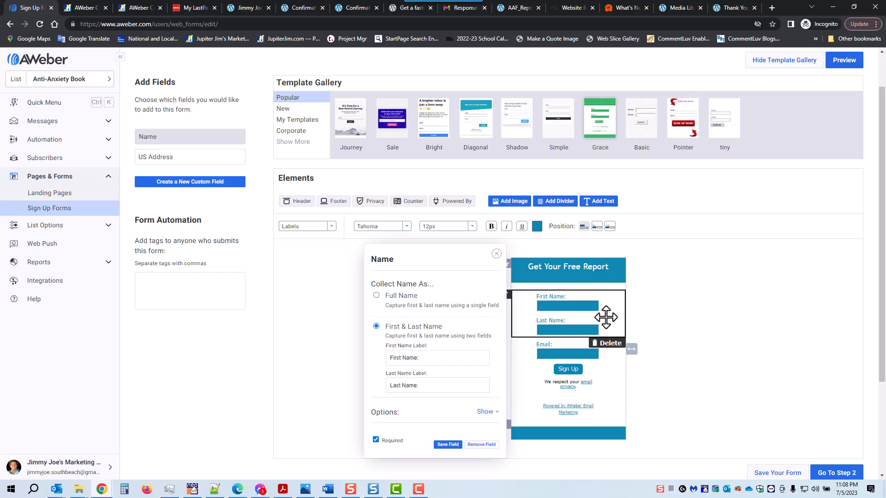
left_click(377, 296)
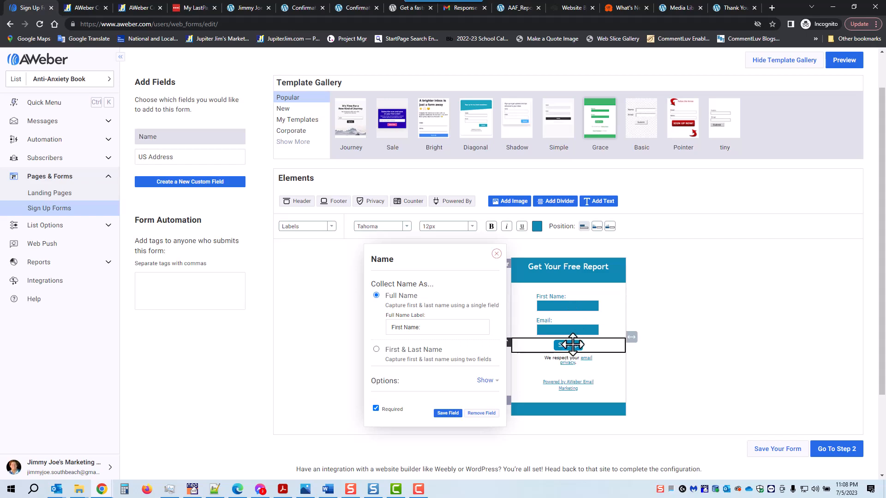
left_click(447, 413)
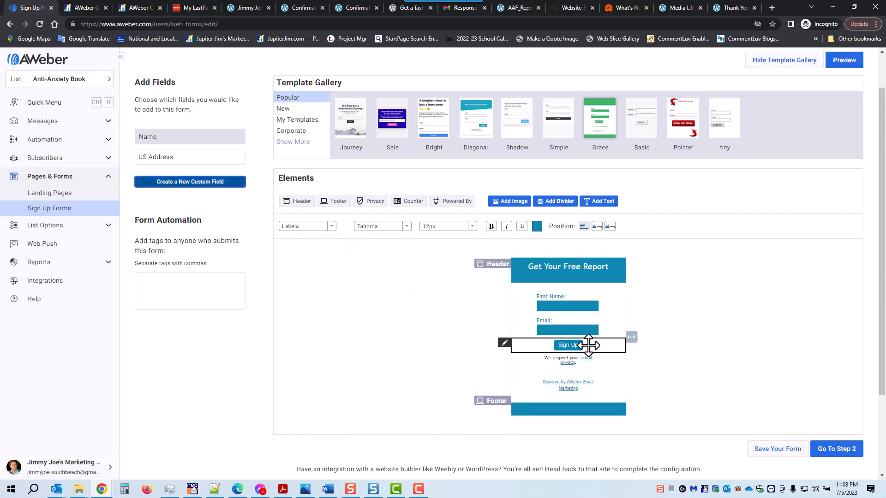
- Make the button a text button reading 'Gimme My Free Book' and widen the form
left_click(579, 346)
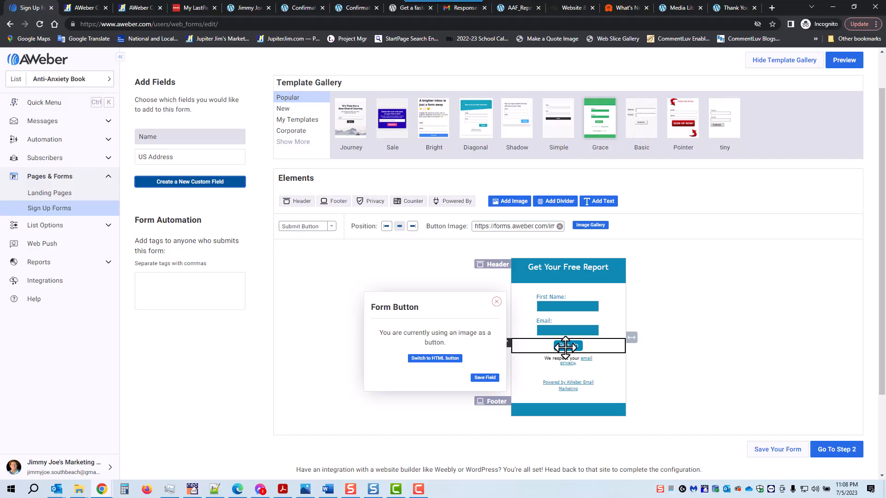
left_click_drag(458, 333, 470, 336)
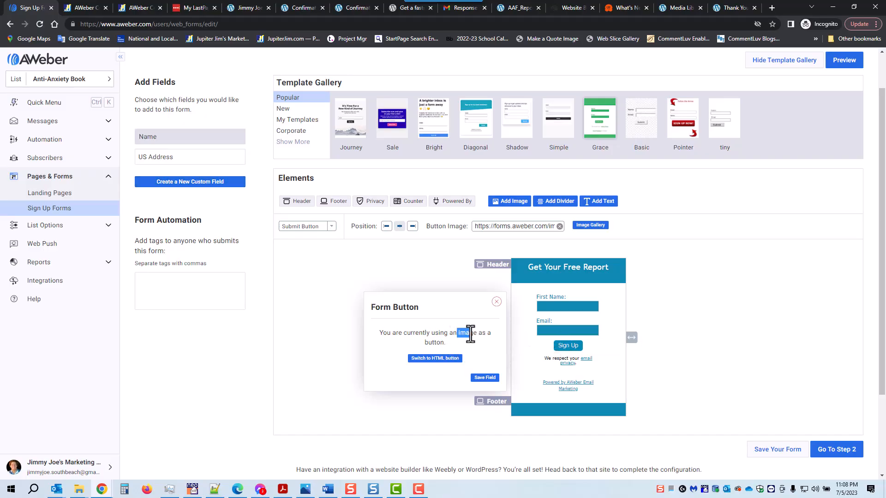
left_click(434, 359)
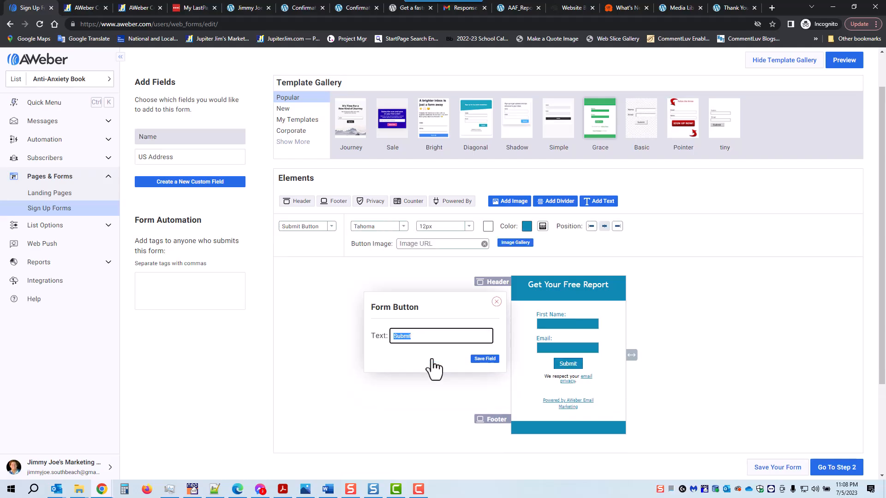
type("Gimme My")
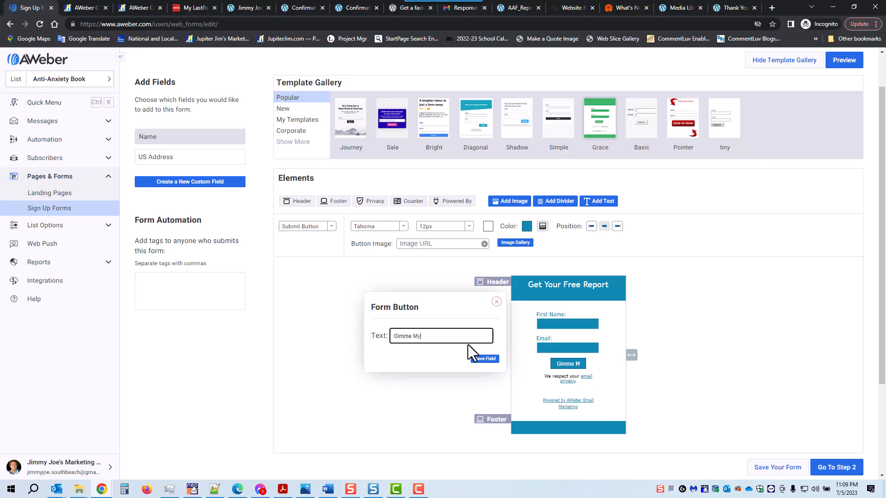
type(" Free Book")
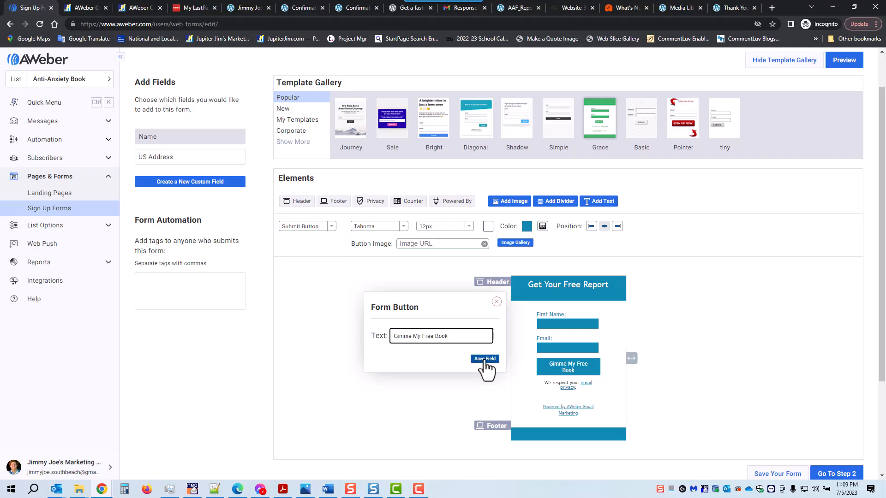
left_click(485, 359)
left_click_drag(632, 360, 651, 355)
mouse_move(607, 397)
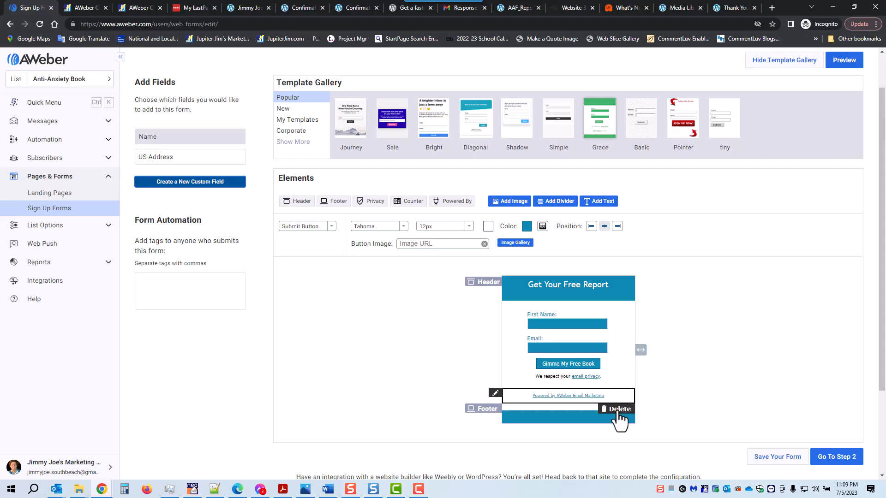
- Delete the Powered by AWeber line and add a centred footer 'We will NEVER SPAM You!'
left_click(617, 412)
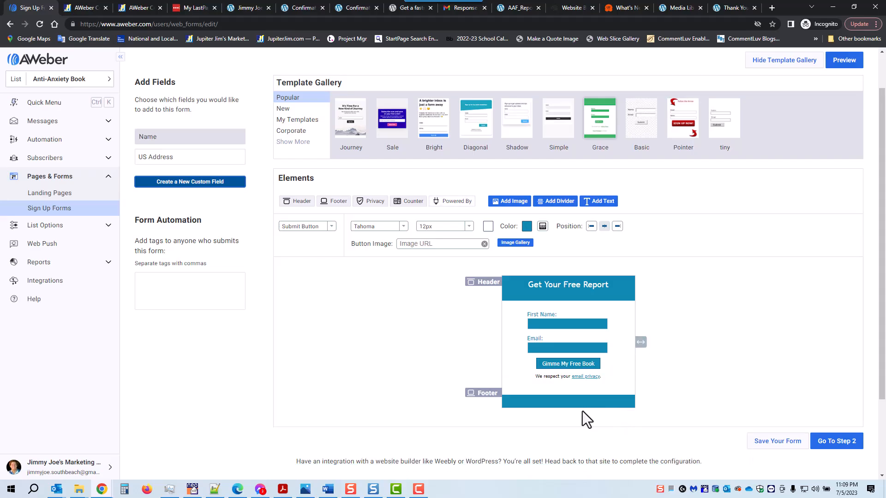
left_click(557, 404)
type("We wil")
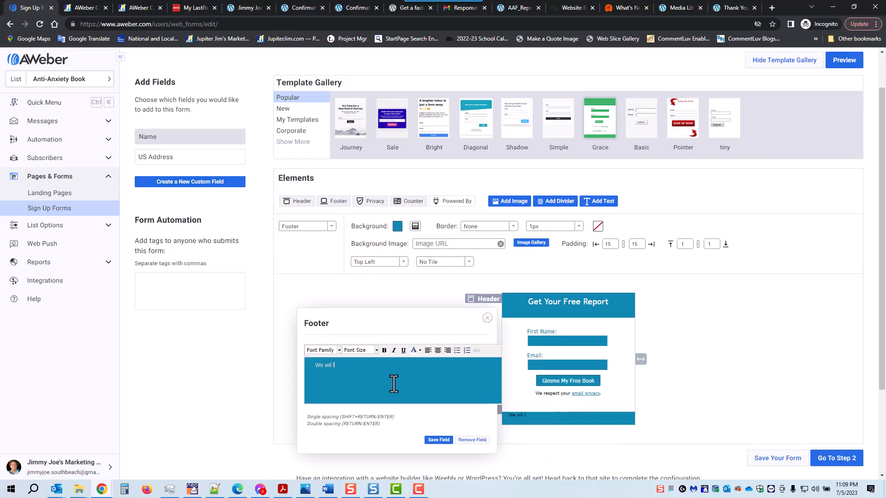
type("l NEVER SPAM You!")
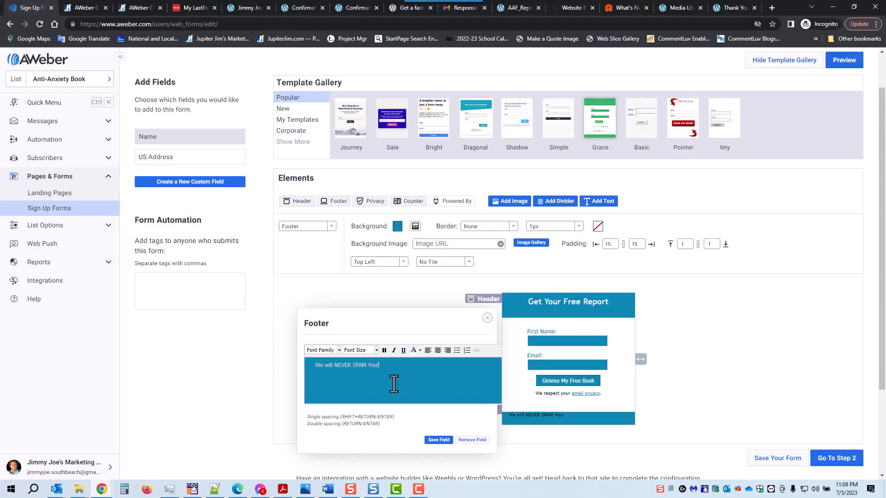
left_click(437, 350)
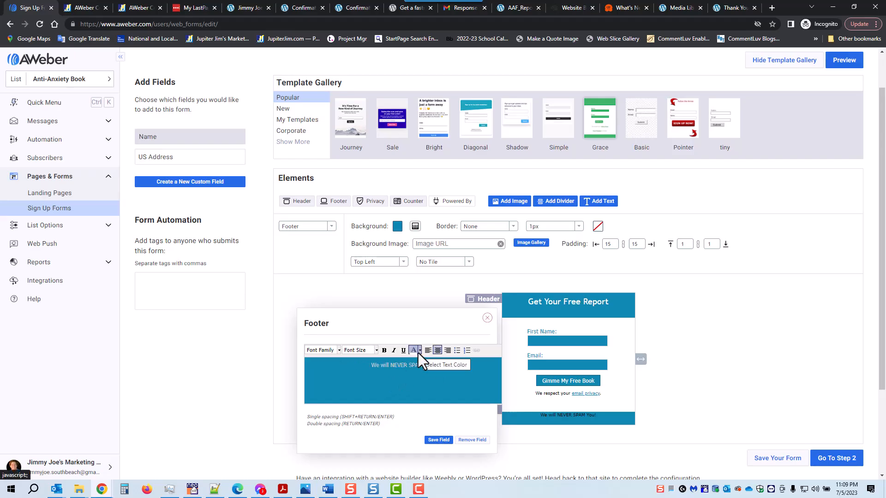
- Make the footer text white and add a blank line above it
left_click(418, 353)
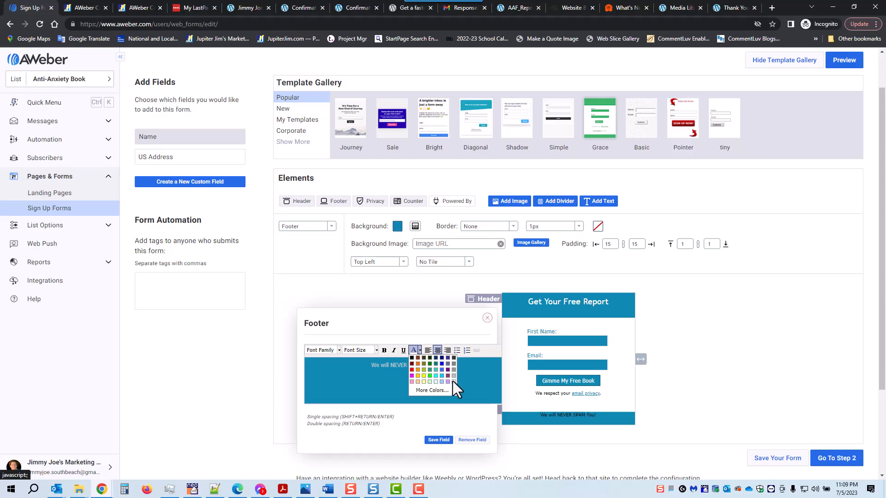
left_click(453, 380)
left_click_drag(436, 365, 368, 365)
left_click(412, 350)
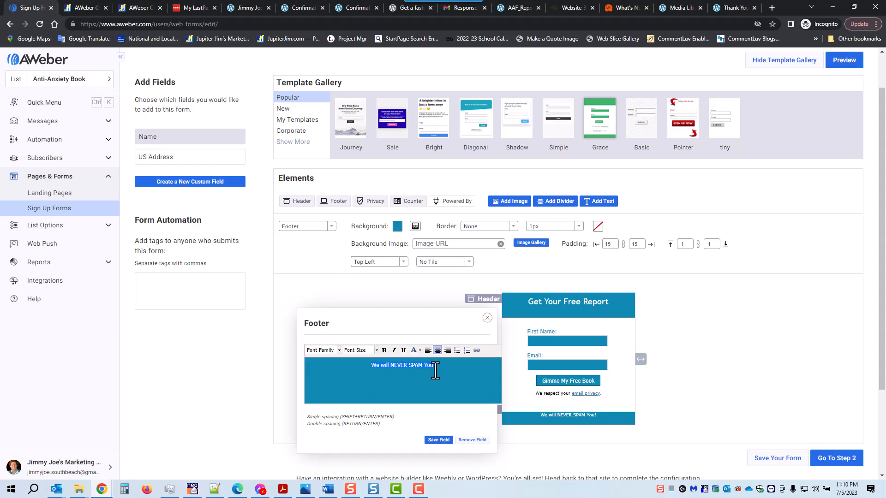
left_click_drag(436, 366, 371, 368)
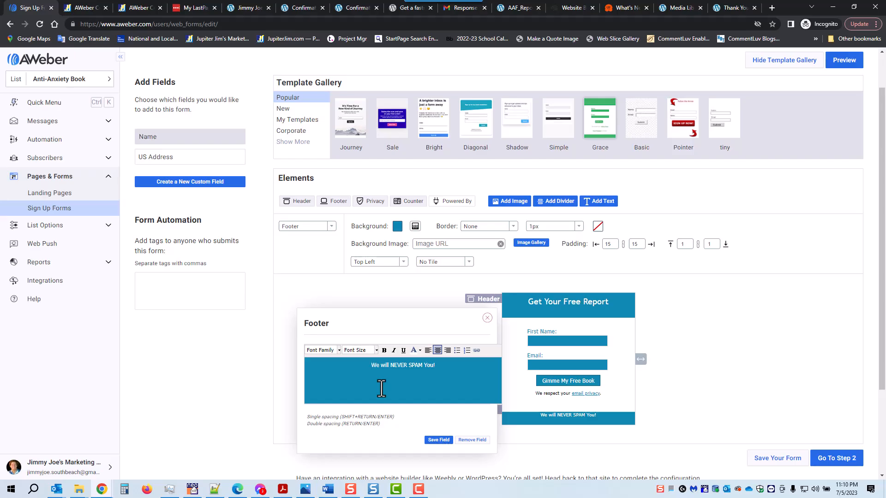
key("Return")
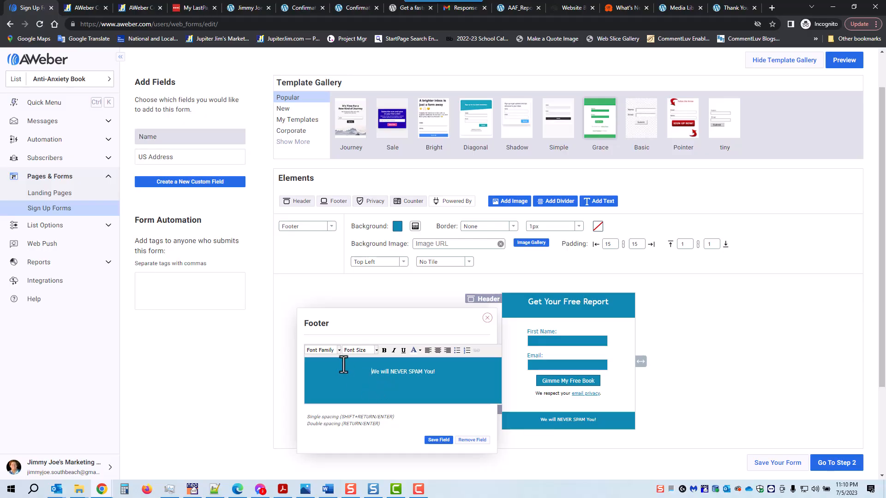
- Set the footer to Helvetica, bold, 18px and save the footer
left_click(339, 350)
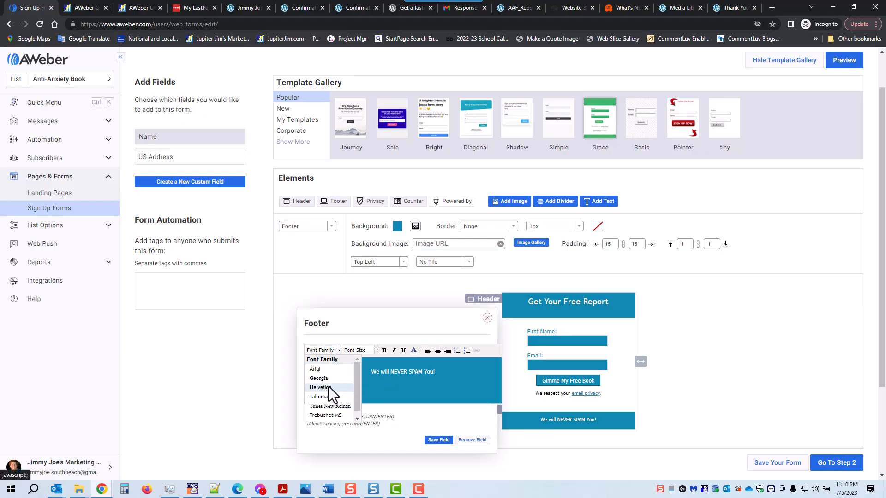
left_click(328, 386)
left_click_drag(442, 372, 355, 370)
left_click(339, 349)
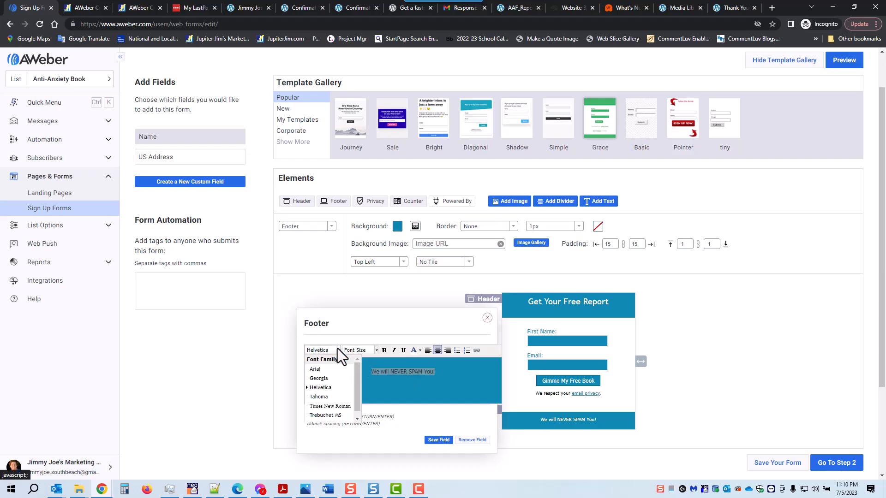
left_click(333, 389)
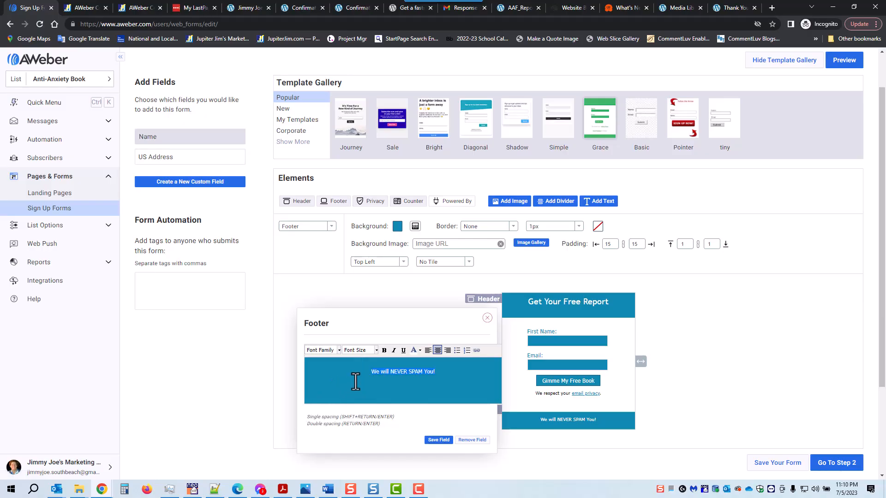
left_click(384, 350)
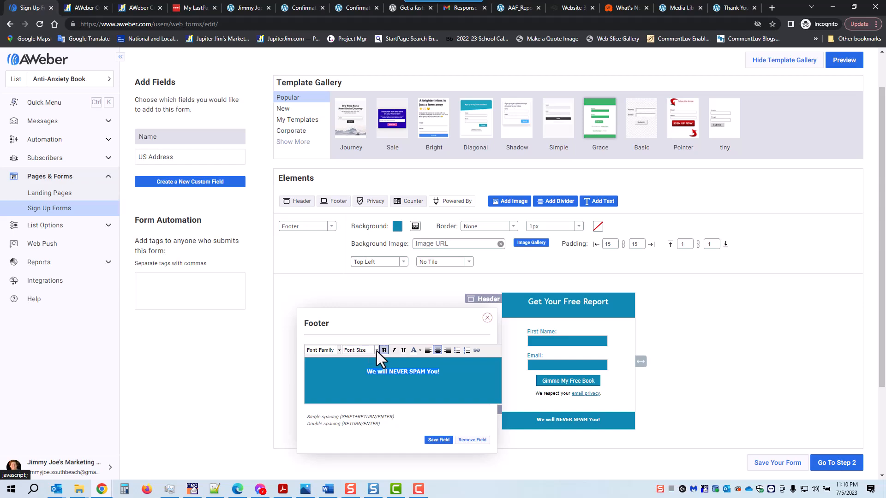
left_click(376, 350)
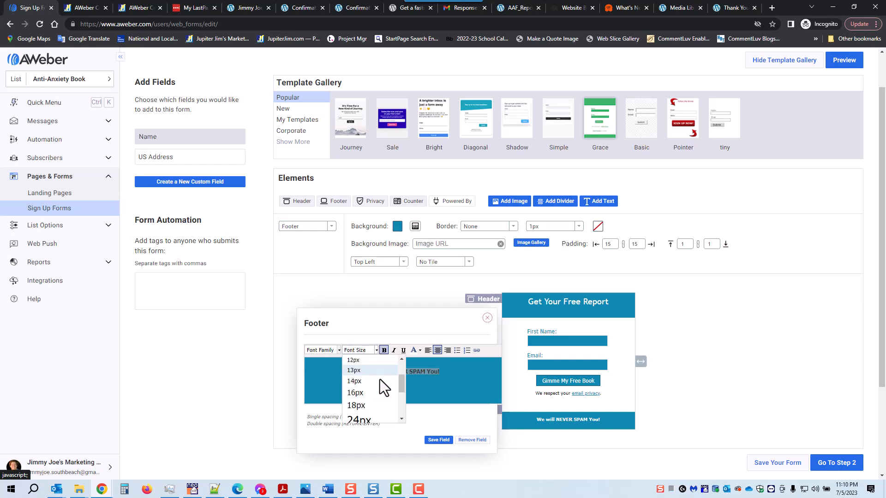
left_click(376, 405)
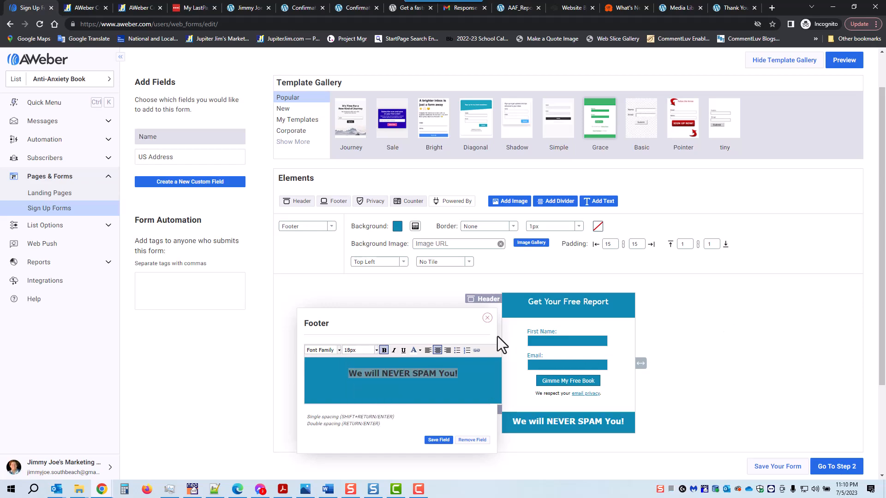
left_click(438, 439)
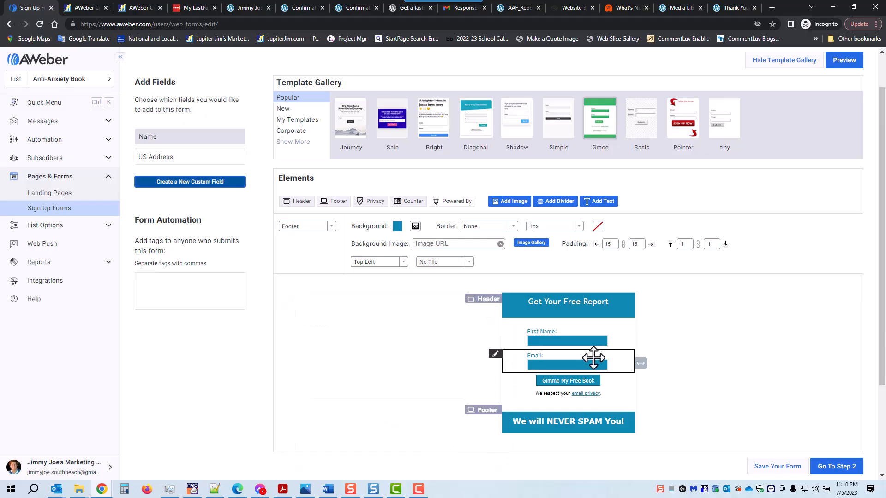
- Narrow the form slightly and save the sign-up form design
left_click_drag(643, 364, 639, 364)
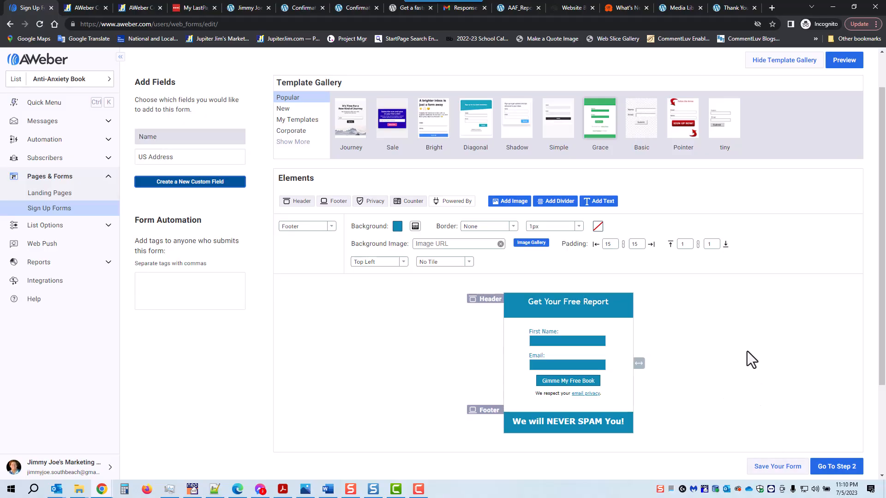
left_click(770, 467)
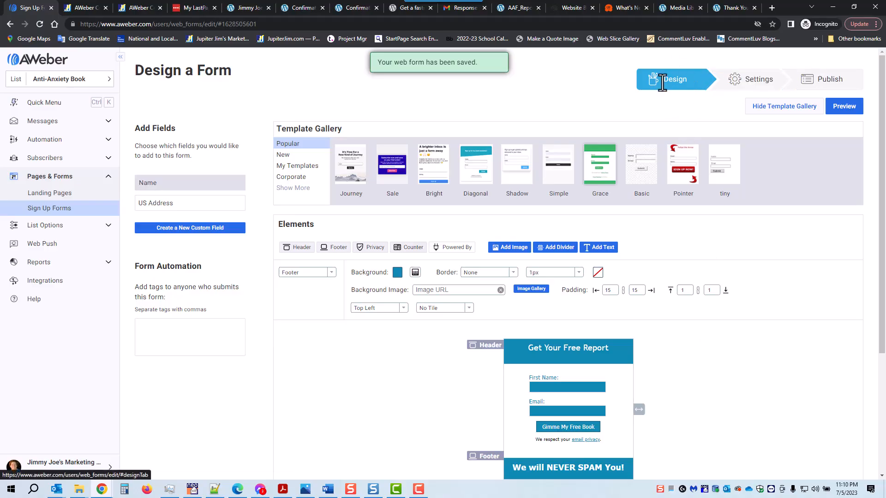
scroll(727, 321, "down", 3)
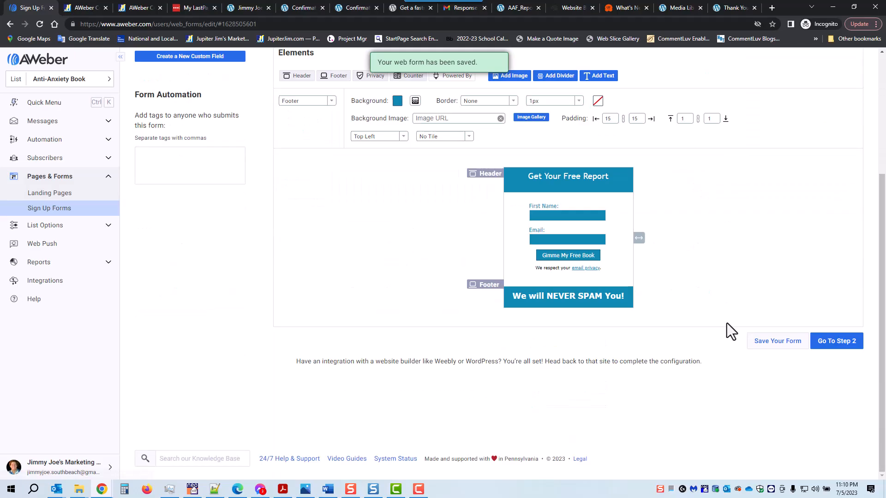
- In Form Settings, name the form 'Anti-Anxiety Book on Main Opt-in Page'
left_click(838, 347)
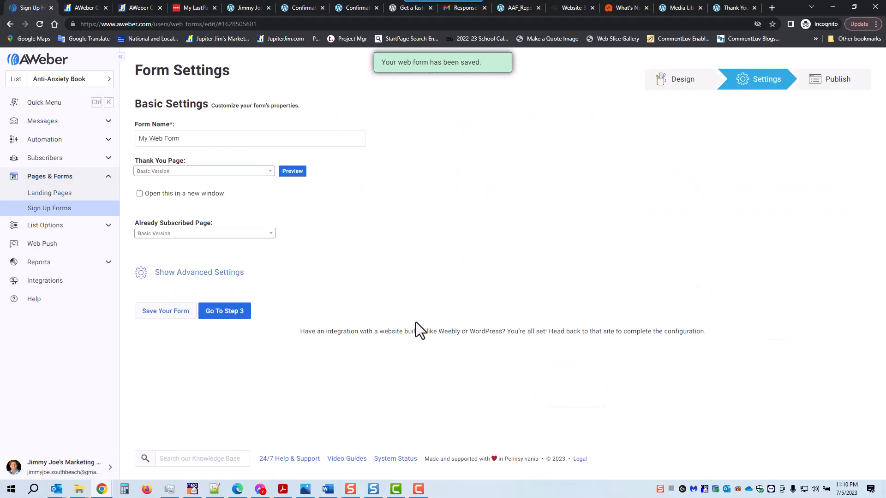
triple_click(207, 137)
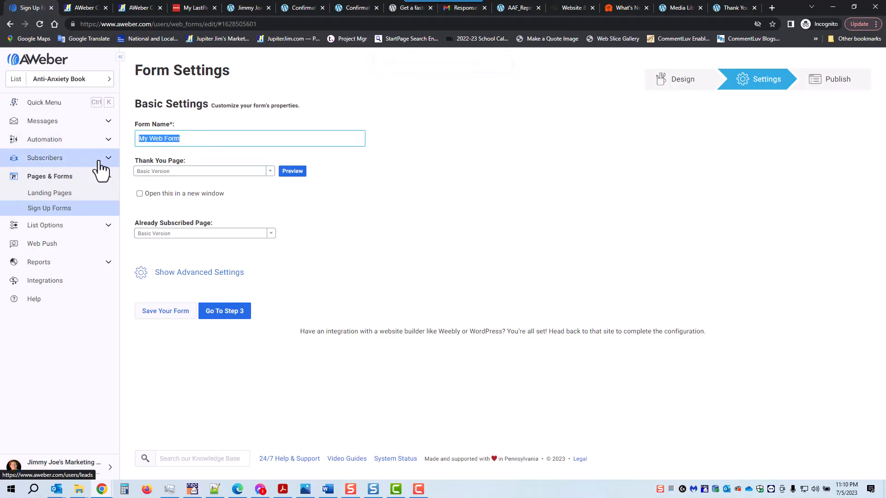
type("Anti-Anxiety Book on Main Opt-in Page")
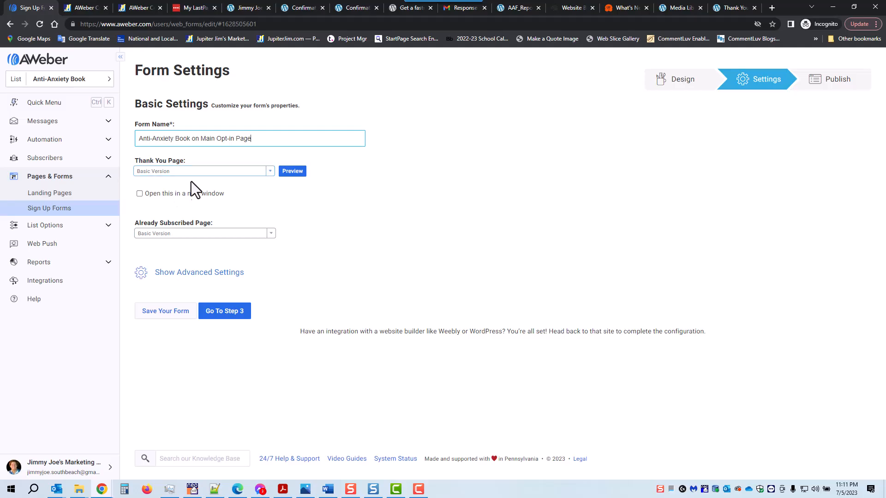
- Copy the full URL of the Thank You Anti-Anxiety Book page from the address bar
left_click(730, 6)
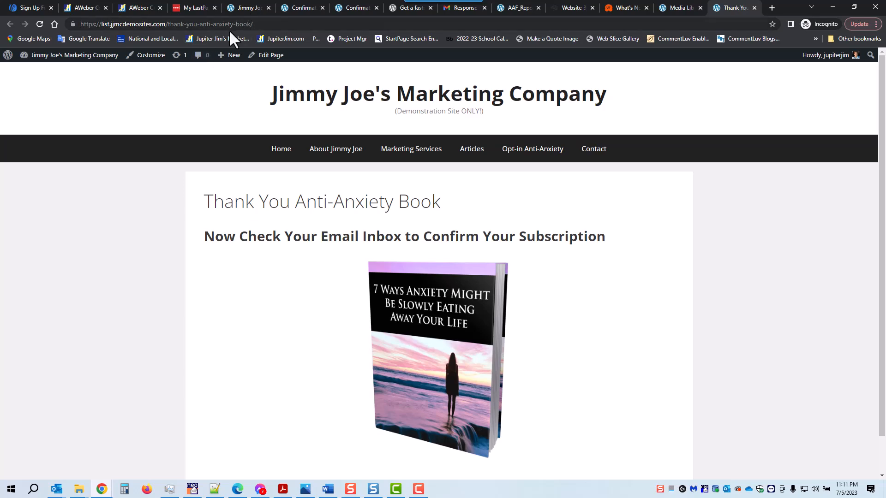
left_click_drag(168, 24, 259, 26)
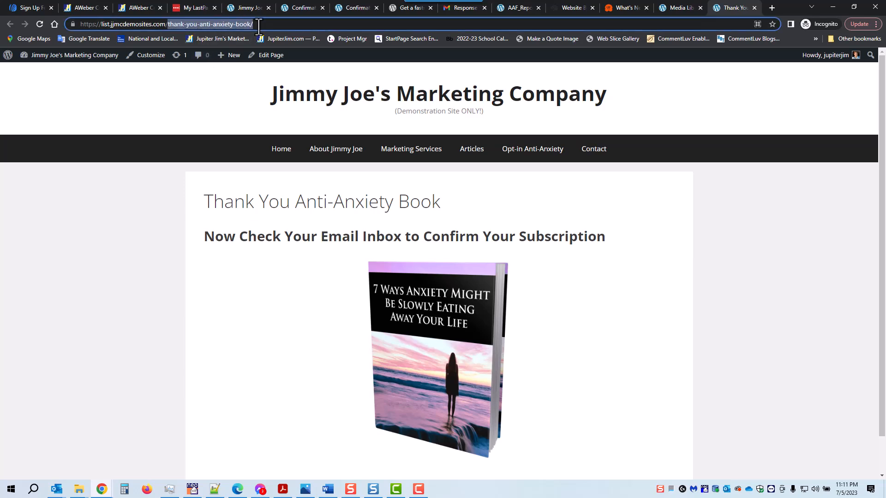
left_click(259, 25)
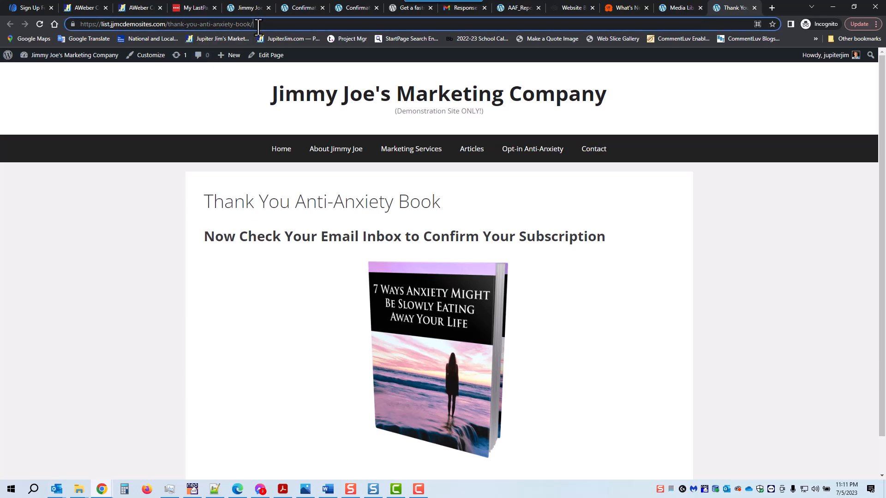
key("ctrl+a")
key("ctrl+c")
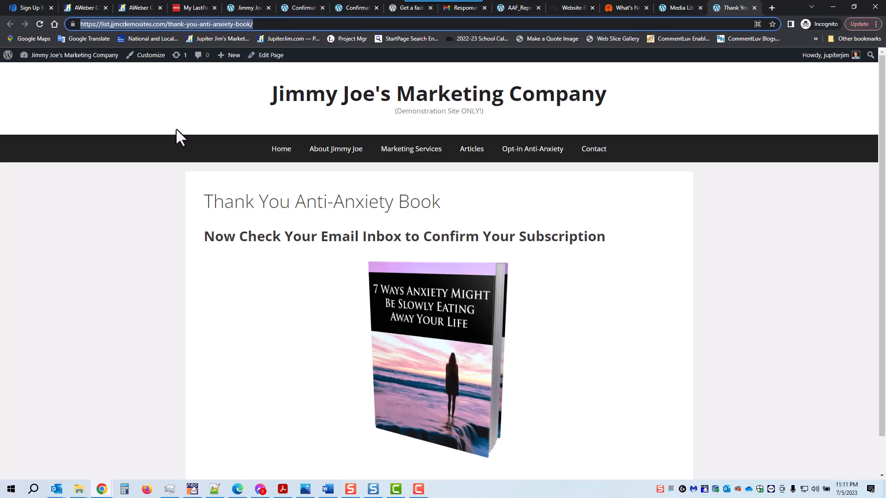
left_click(131, 237)
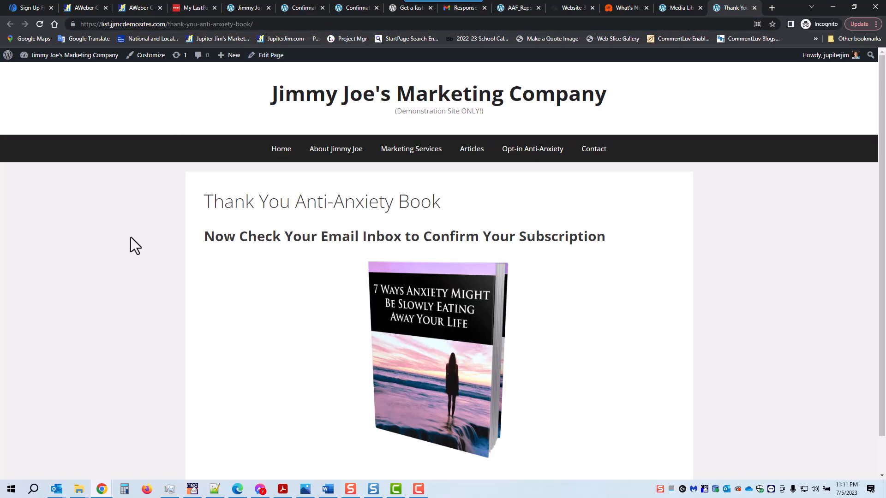
left_click(27, 5)
- Set the Thank You Page to Custom Page with the pasted thank-you-anti-anxiety-book URL
left_click(268, 172)
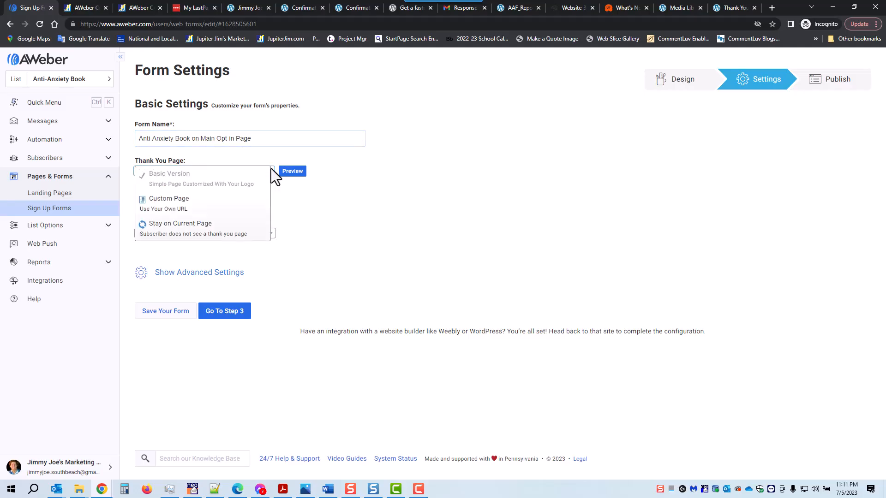
left_click(197, 206)
left_click(185, 198)
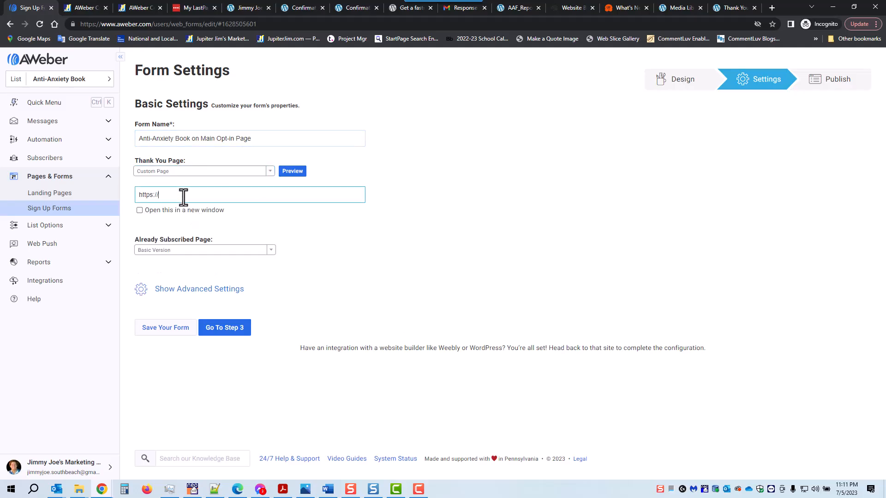
left_click_drag(182, 198, 126, 194)
key("BackSpace")
key("ctrl+v")
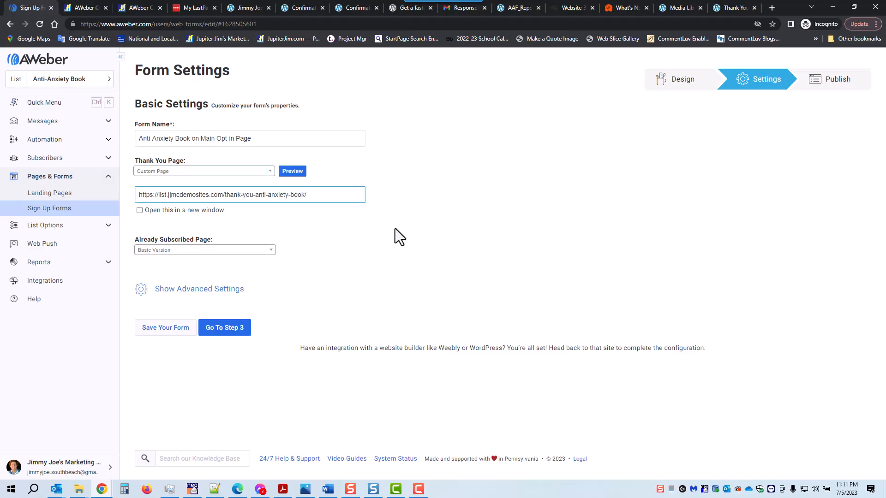
left_click(213, 211)
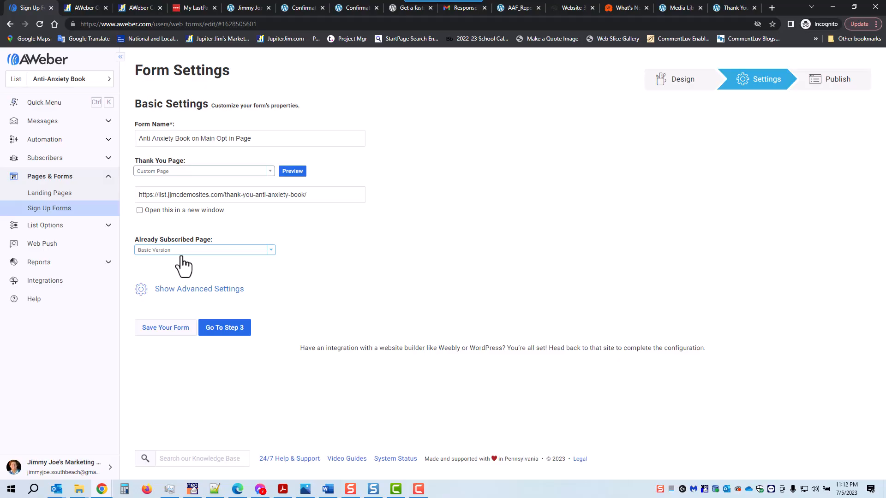
- Leave the already-subscribed page and advanced settings unchanged and save the form
left_click(269, 252)
left_click(335, 253)
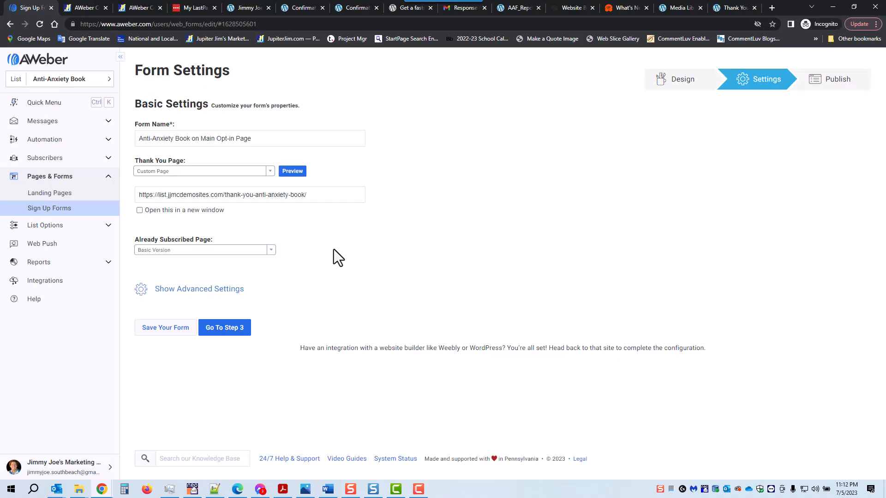
left_click(230, 291)
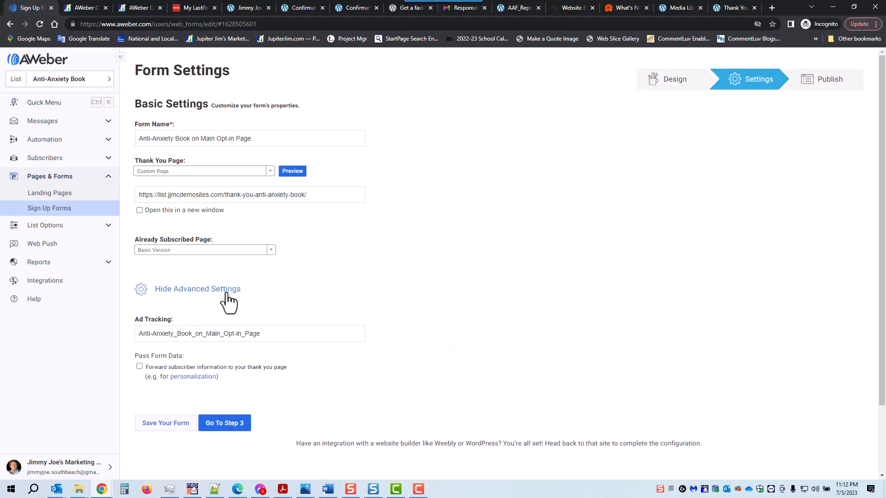
left_click(227, 292)
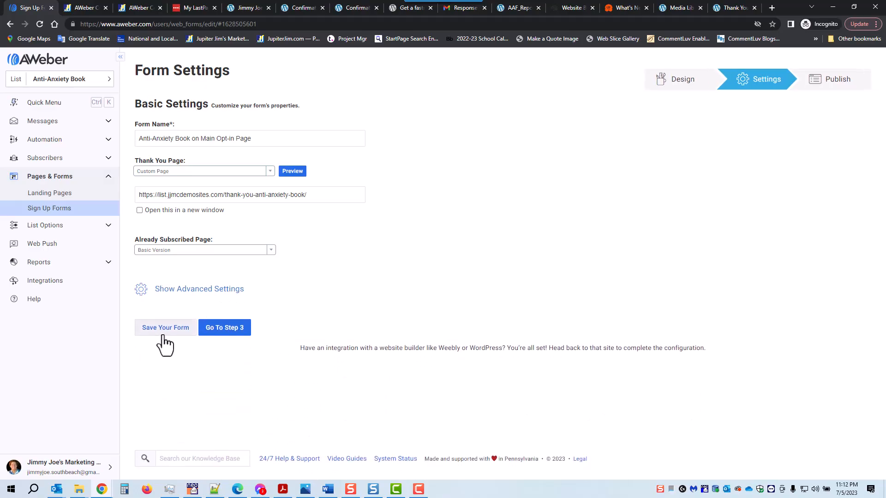
left_click(160, 331)
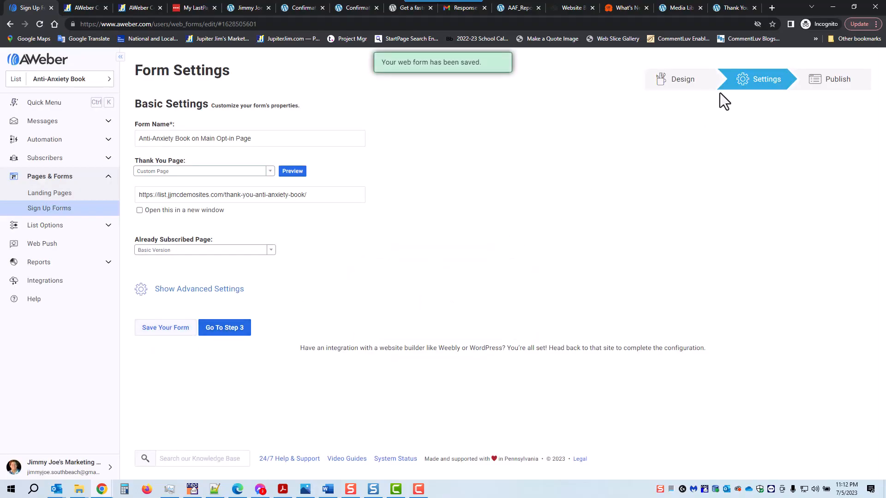
- Go to publishing, choose I Will Install My Form, and view the Raw HTML version
left_click(229, 329)
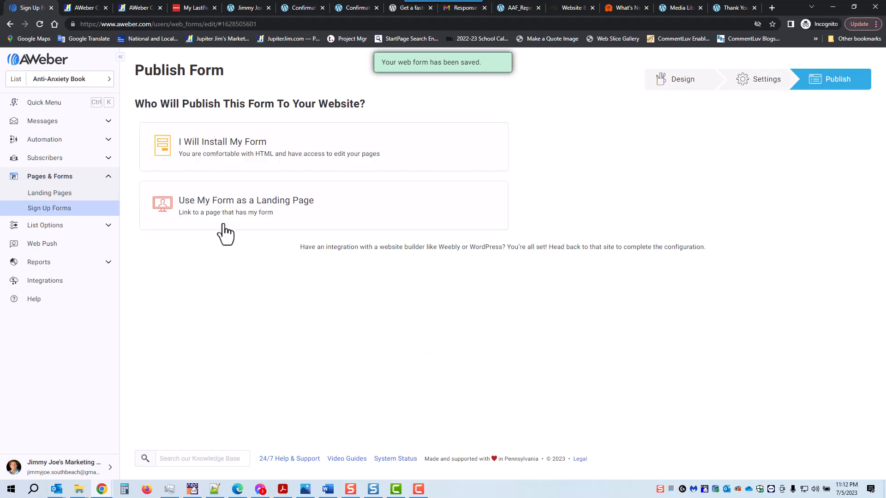
left_click(215, 147)
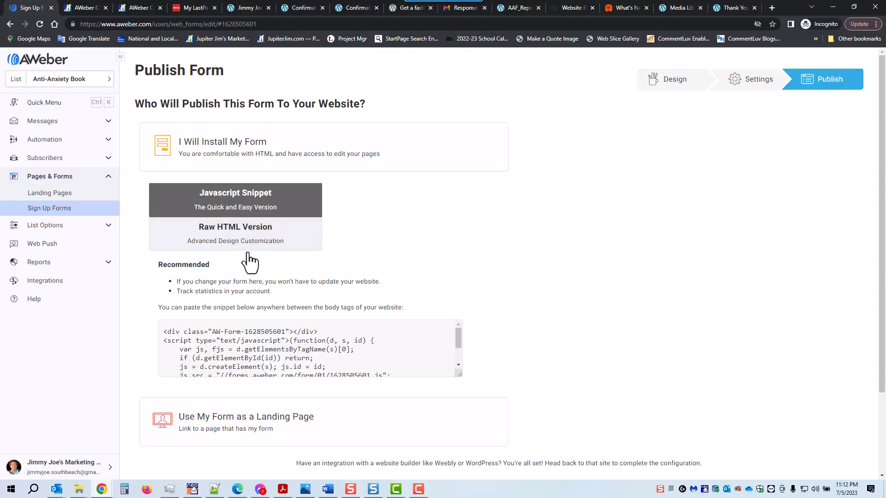
left_click(231, 240)
scroll(535, 254, "down", 1)
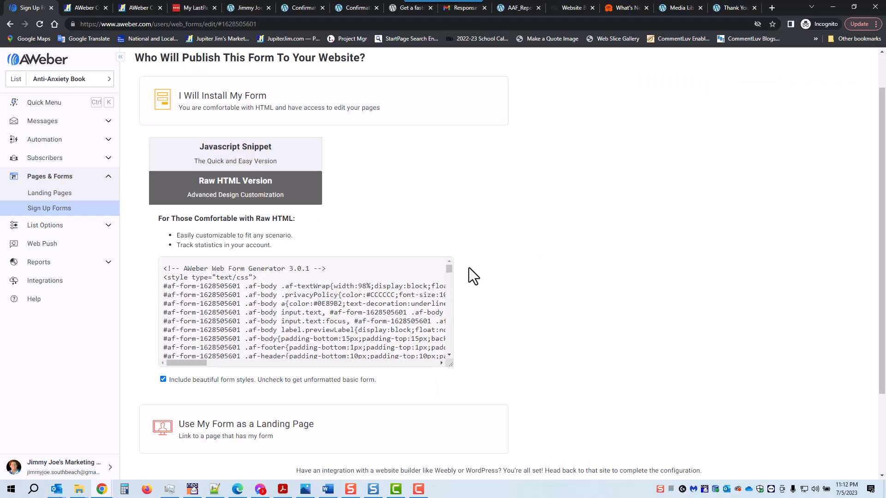
left_click_drag(445, 362, 474, 479)
mouse_move(472, 277)
left_mouse_down()
mouse_move(499, 445)
mouse_move(489, 462)
mouse_move(473, 261)
left_mouse_up()
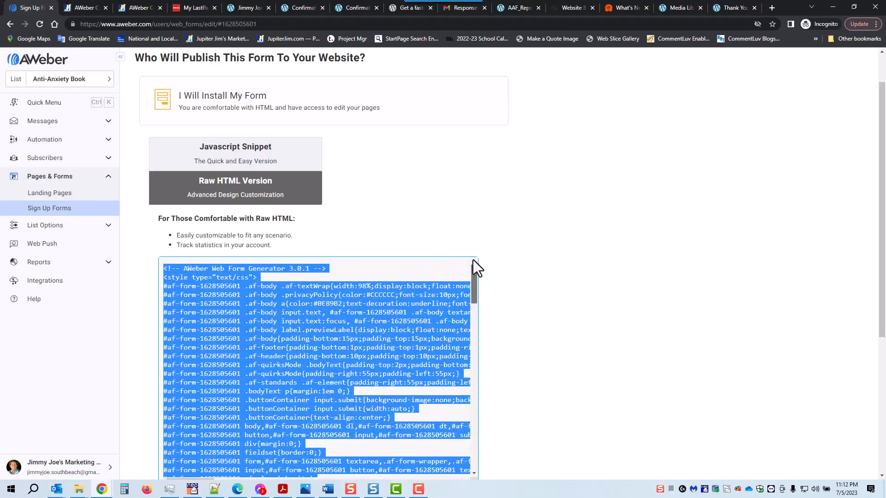
- Switch back to the Javascript Snippet and enlarge its code box to show all code
left_click(236, 158)
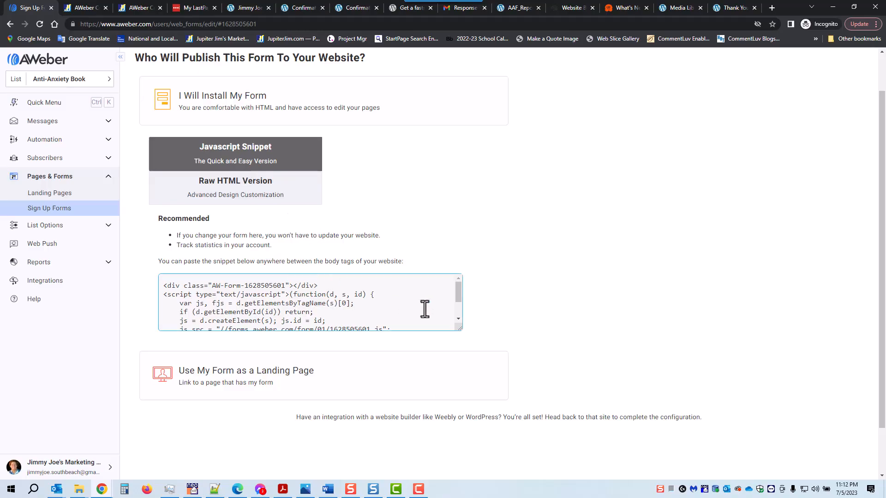
left_click_drag(459, 329, 489, 442)
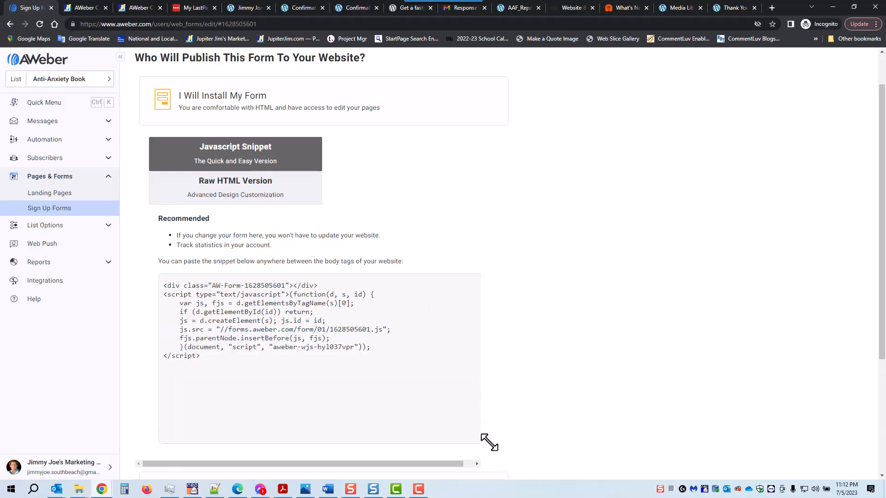
left_click(230, 316)
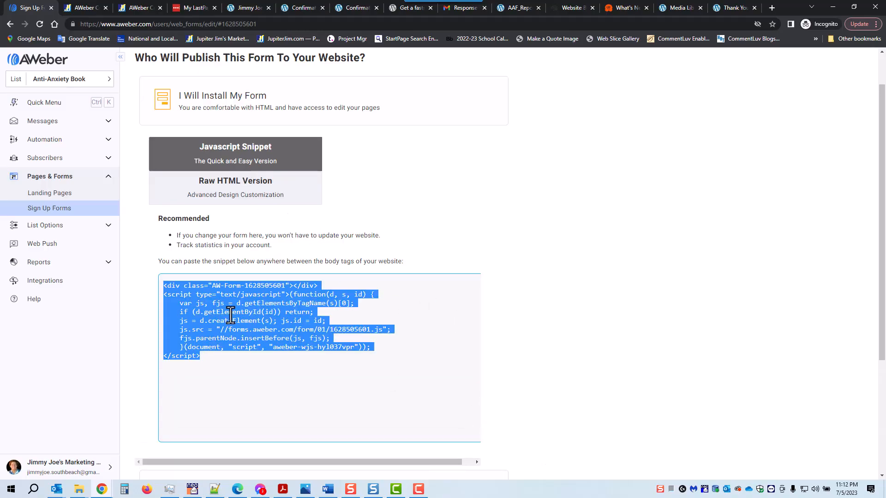
left_click(535, 232)
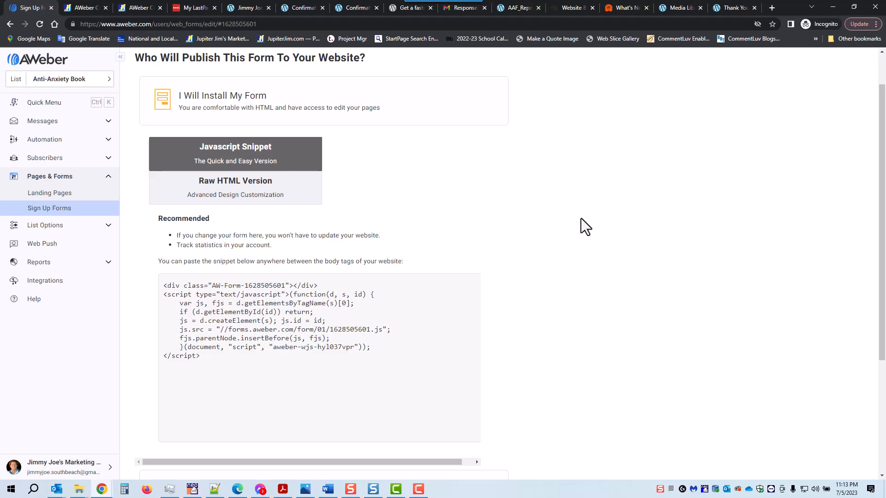
- Compare the Raw HTML code, then select the full JavaScript snippet embed code to copy
left_click(234, 194)
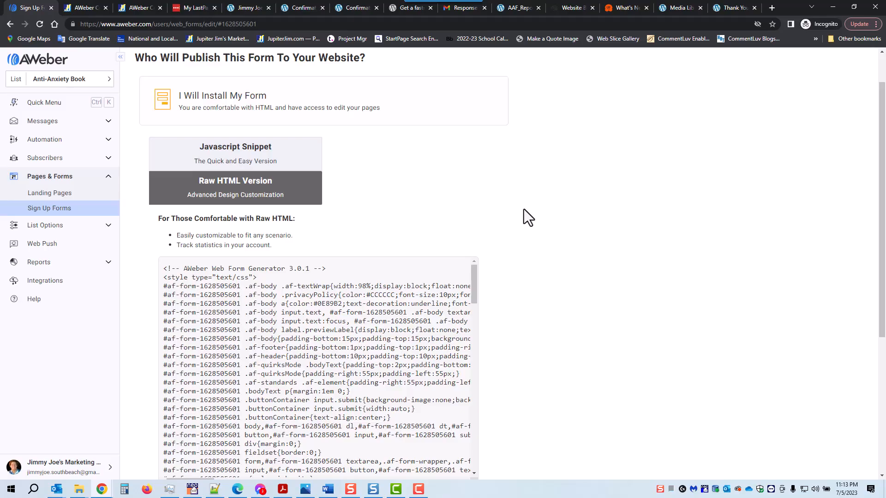
left_click(309, 330)
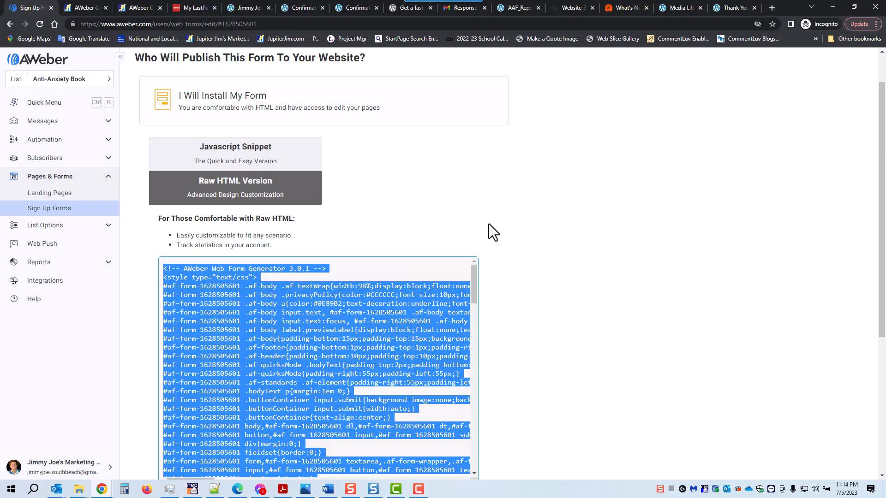
left_click(235, 159)
left_click(259, 309)
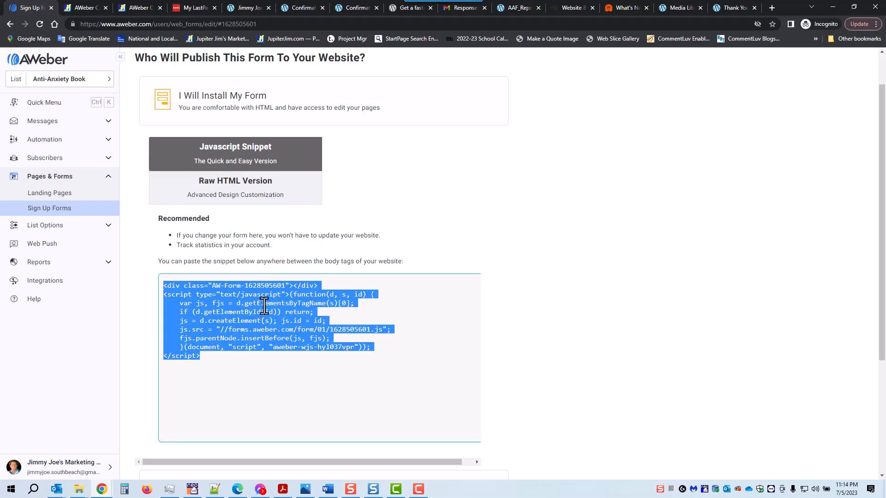
left_click(552, 289)
scroll(553, 291, "down", 4)
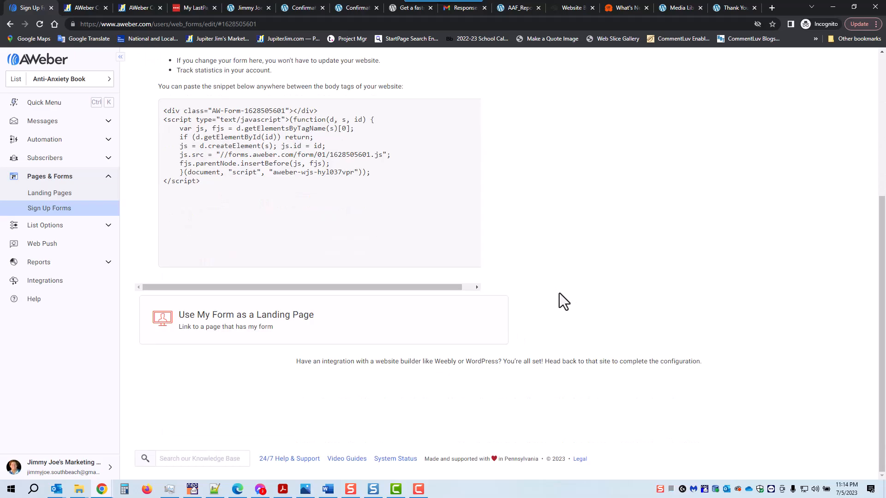
scroll(560, 293, "up", 5)
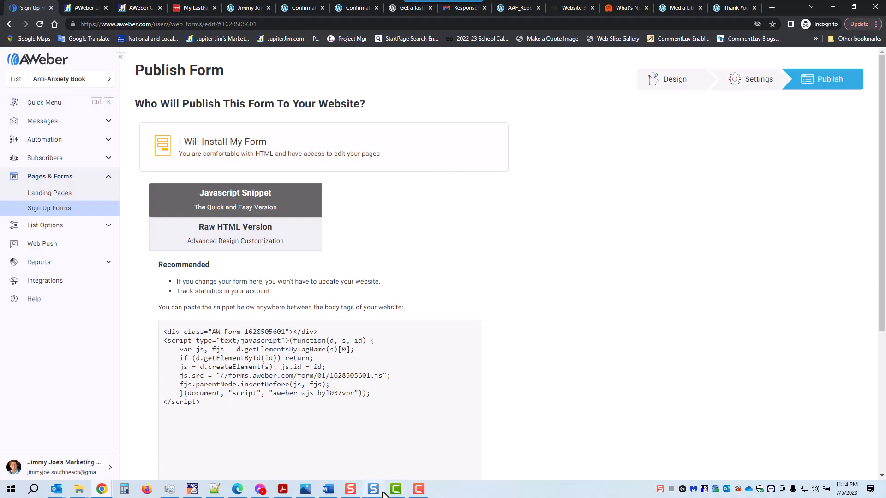
left_click(305, 490)
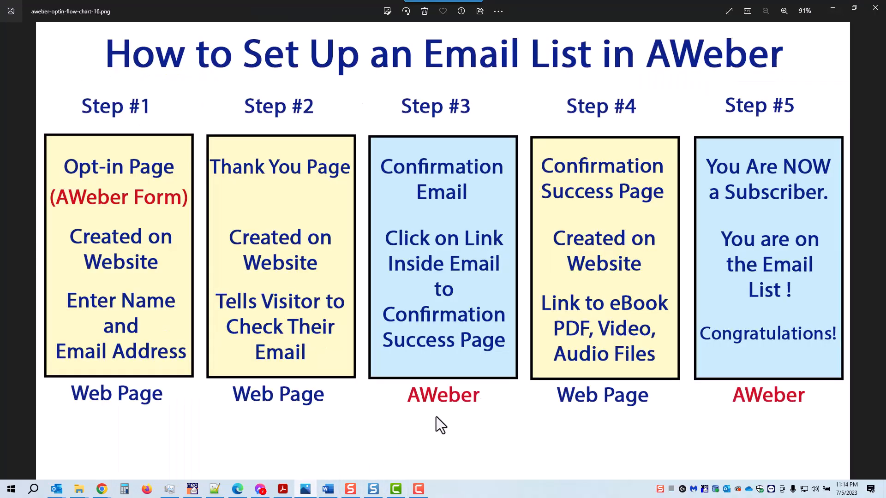
left_click(724, 10)
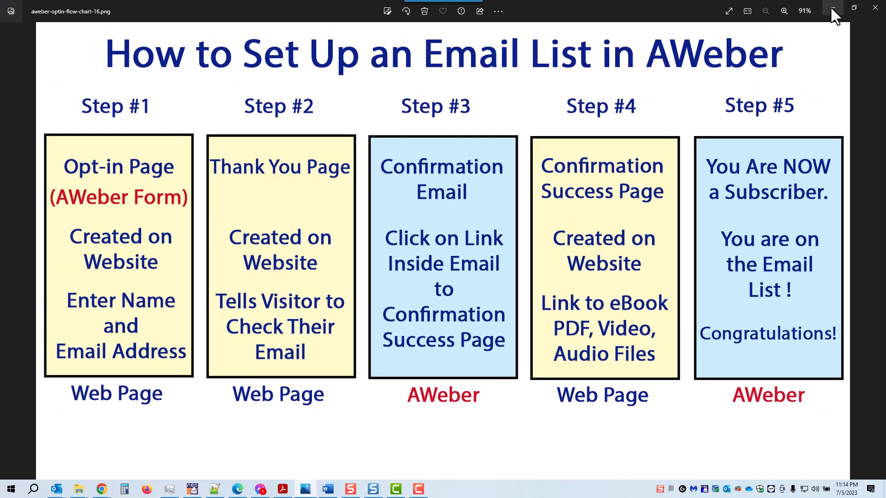
left_click(833, 8)
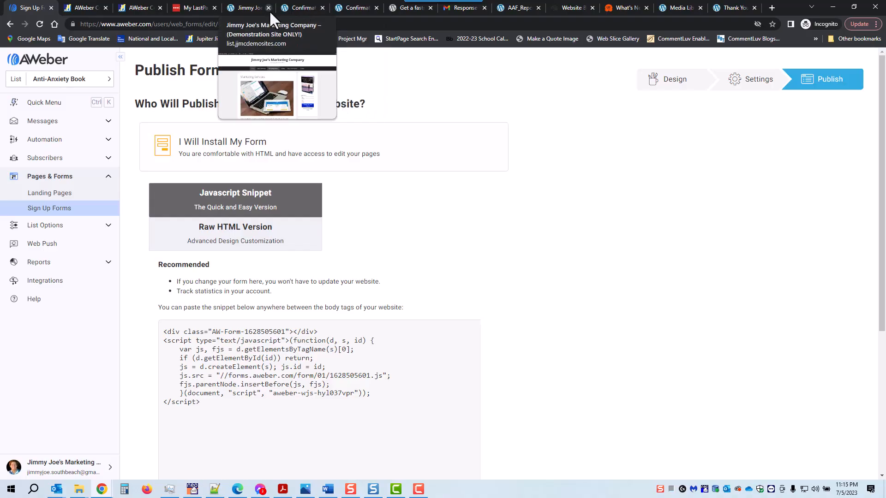
- Find the 'Opt-in Anti-Anxiety Book' draft in the site's Pages list and open it for editing
left_click(248, 8)
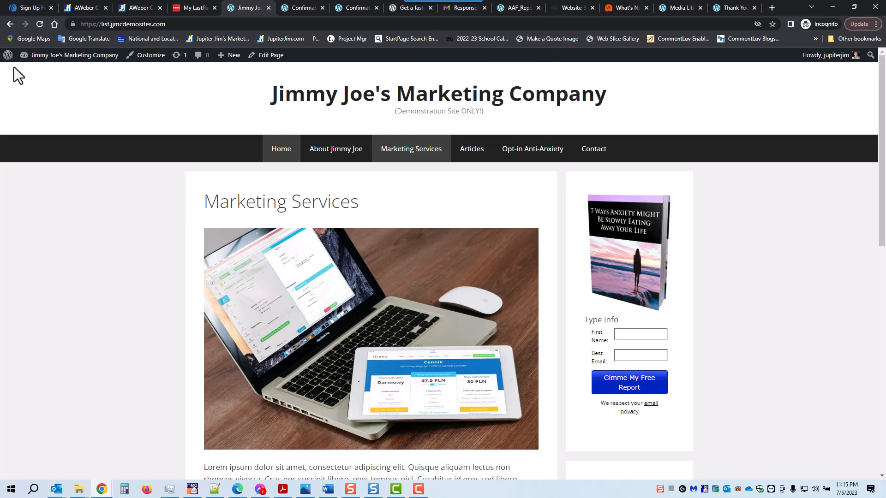
left_click(31, 74)
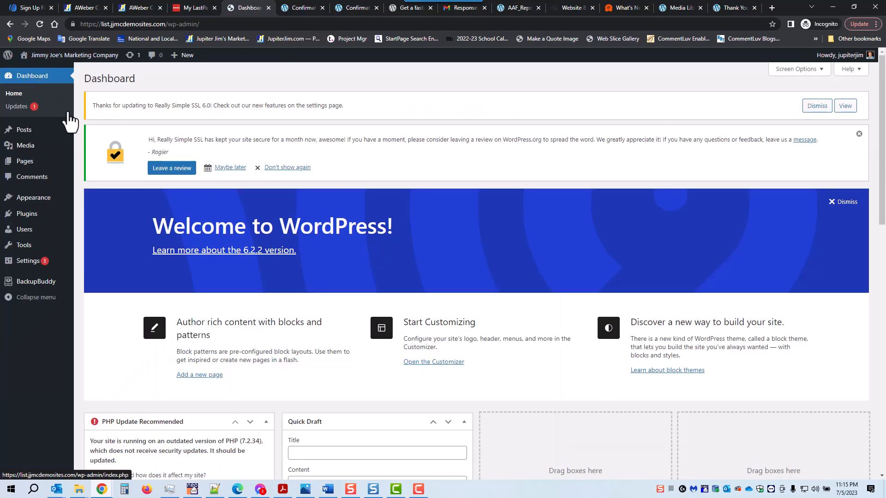
left_click(29, 162)
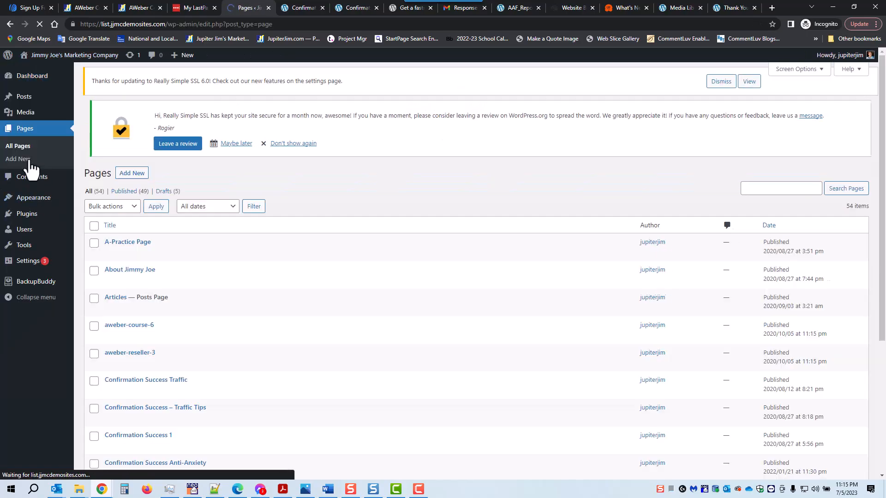
scroll(386, 205, "down", 7)
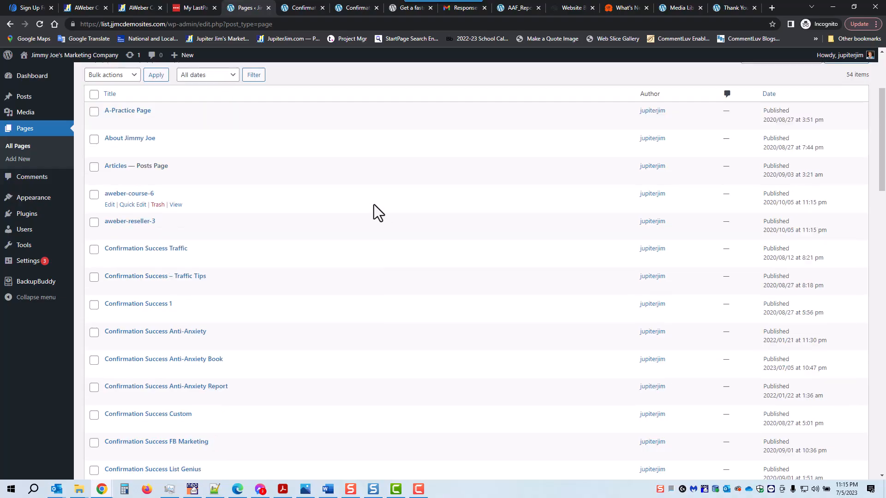
scroll(381, 205, "down", 7)
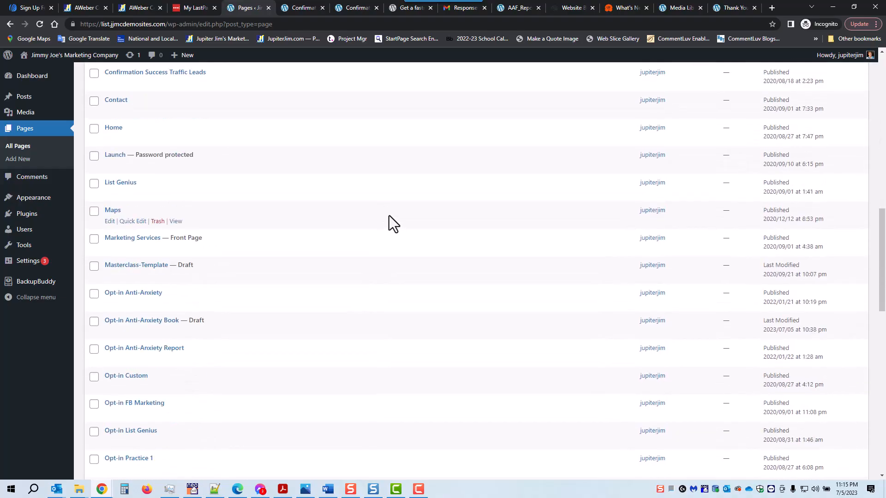
left_click(149, 323)
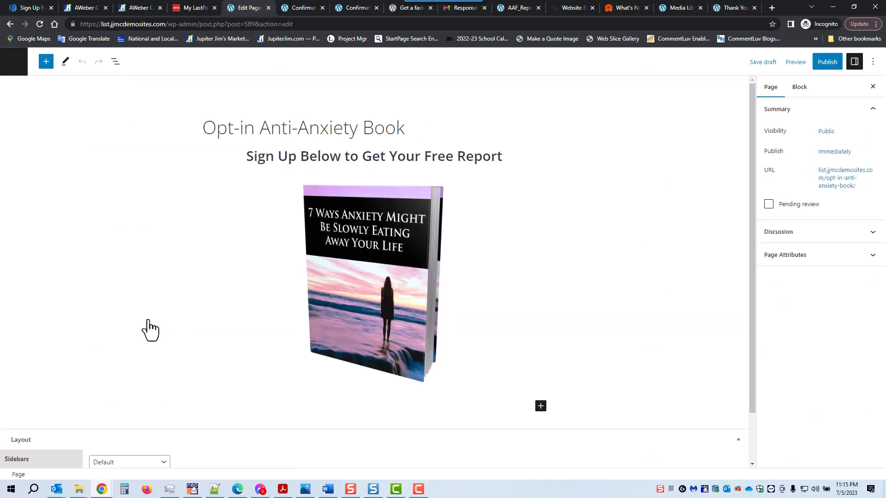
- Add a Custom HTML block below the book image and paste in the AWeber form snippet
left_click(541, 406)
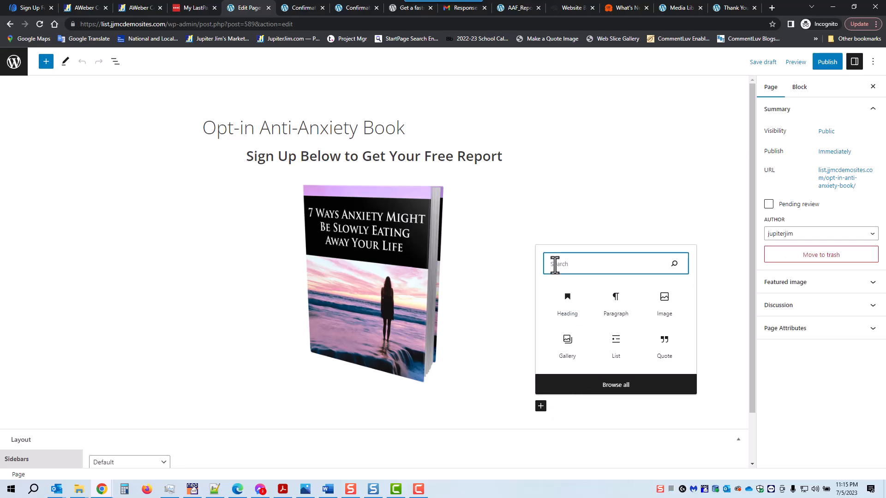
type("html")
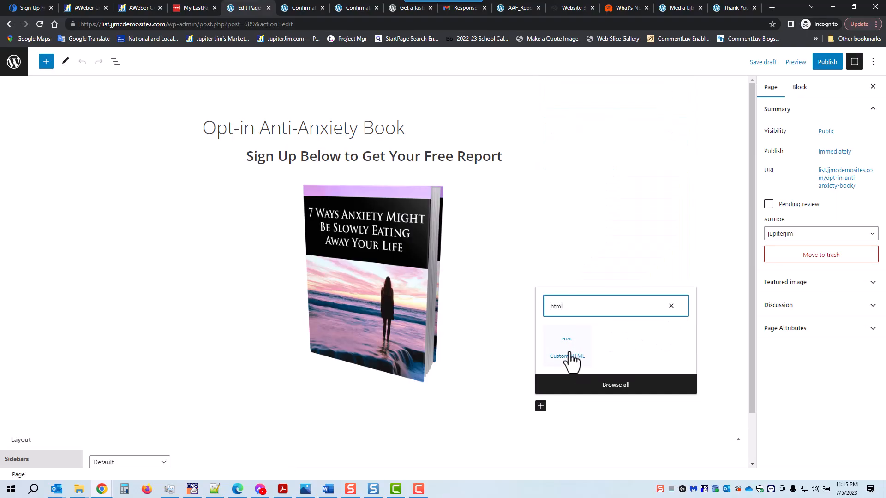
left_click(571, 356)
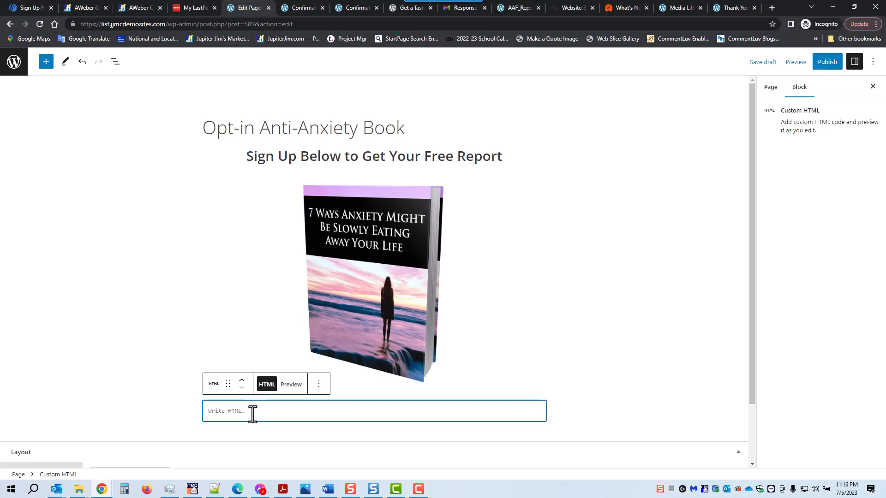
key("ctrl+v")
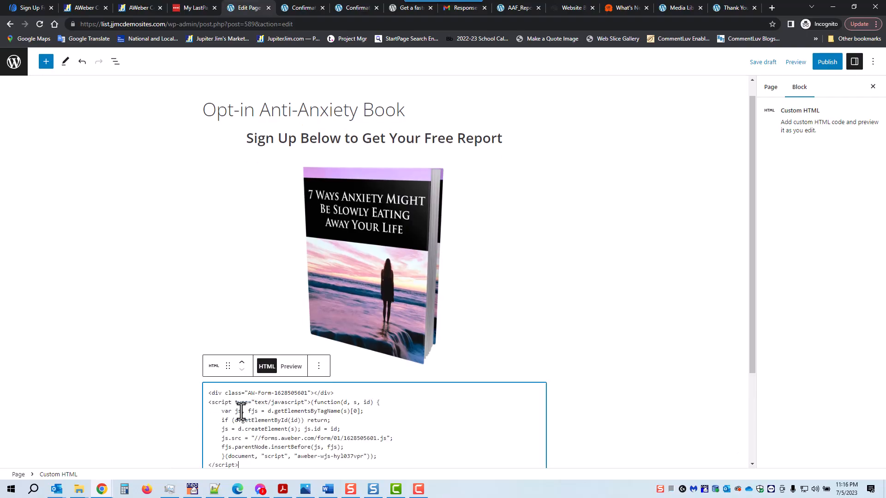
scroll(550, 332, "down", 3)
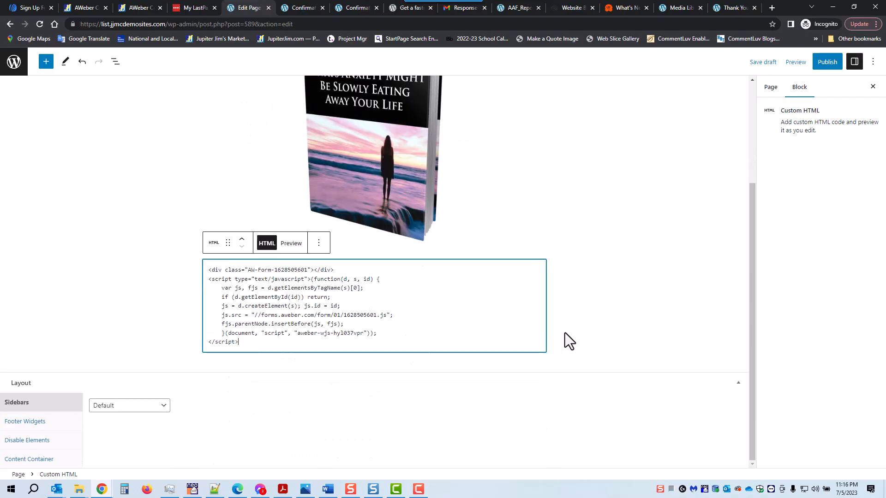
left_click(607, 301)
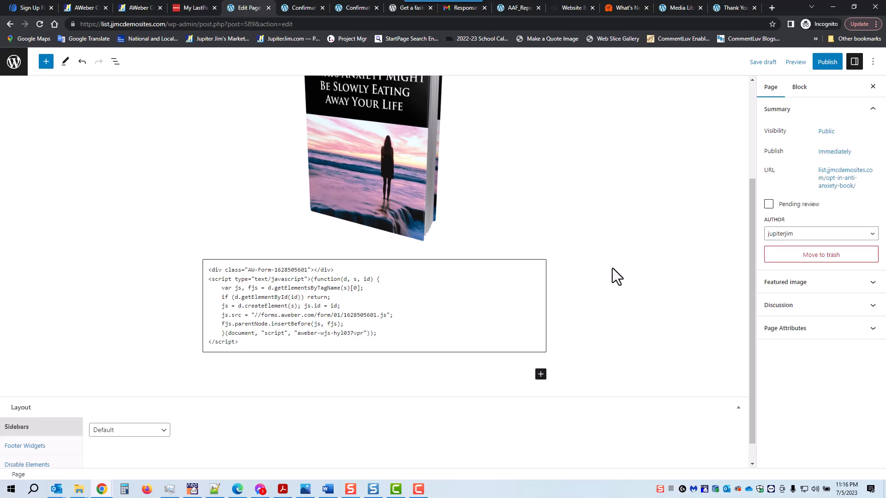
scroll(621, 260, "up", 3)
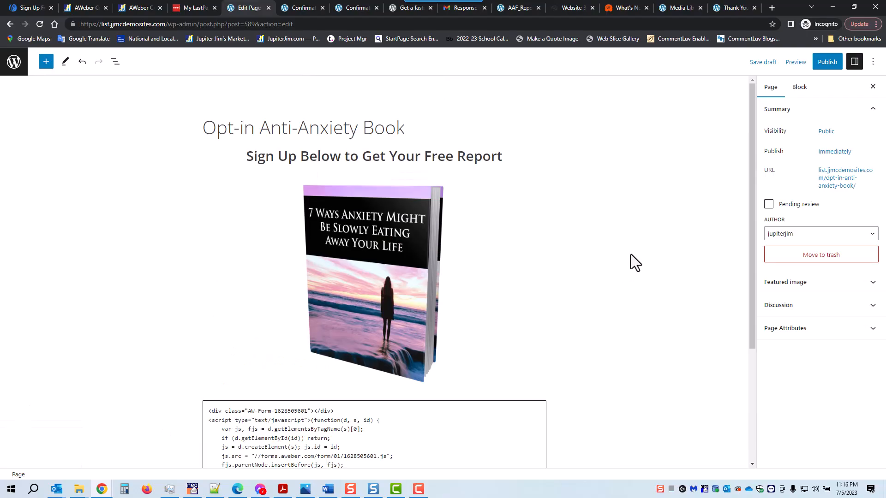
- Save the page as a draft, publish it, and view the live page
left_click(768, 65)
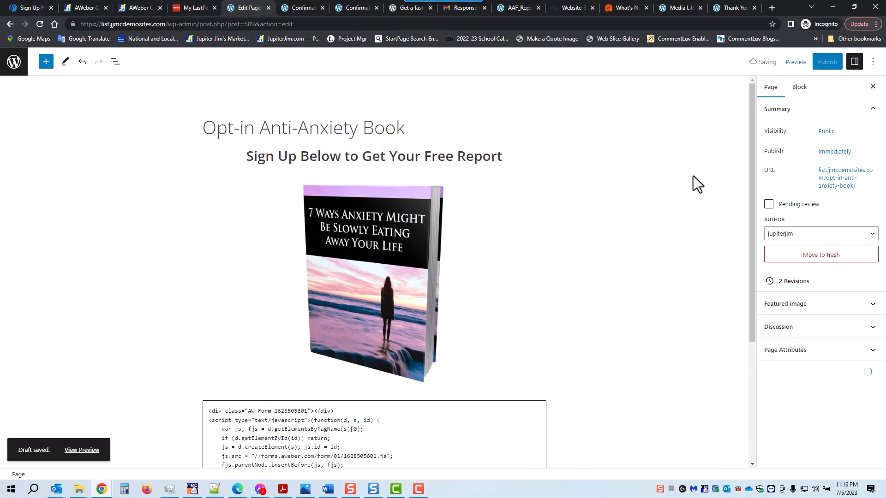
left_click(825, 65)
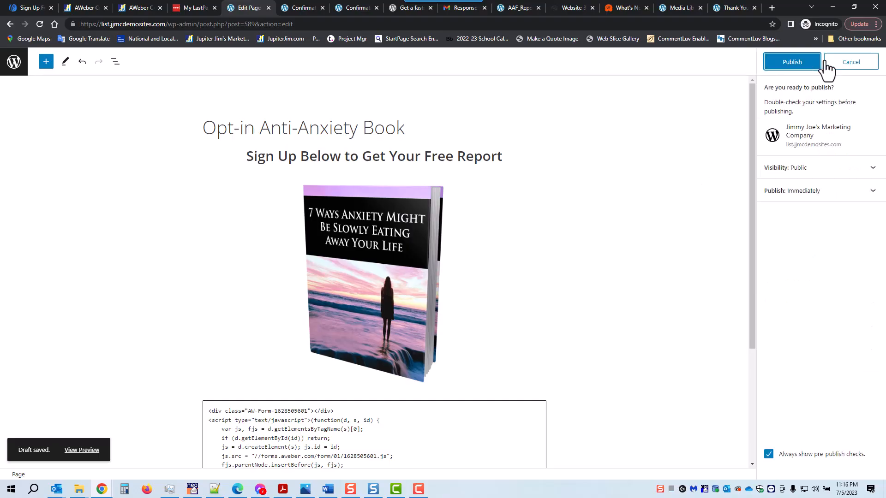
left_click(795, 65)
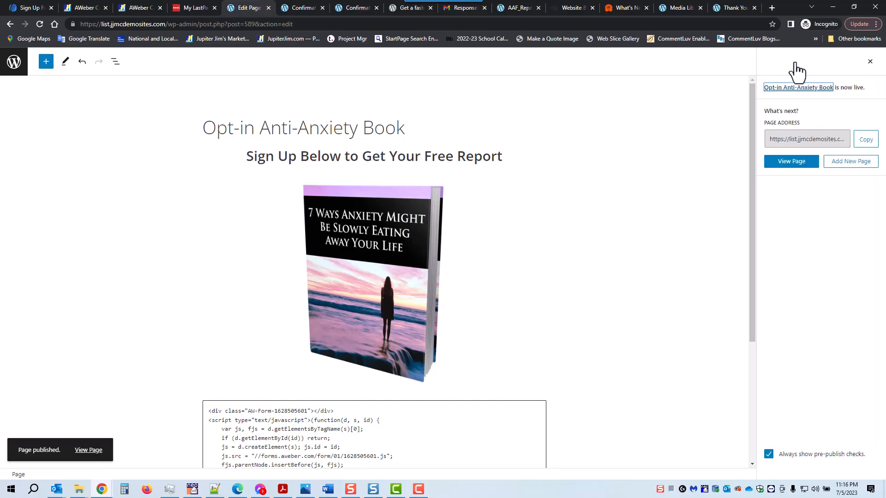
left_click(83, 453)
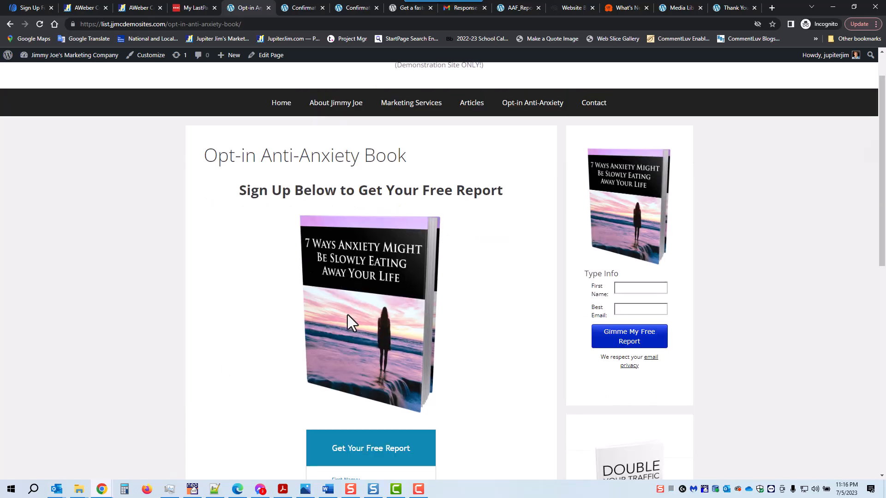
- Check the form on the live opt-in page, then return to the page editor
scroll(351, 316, "down", 5)
scroll(424, 291, "up", 3)
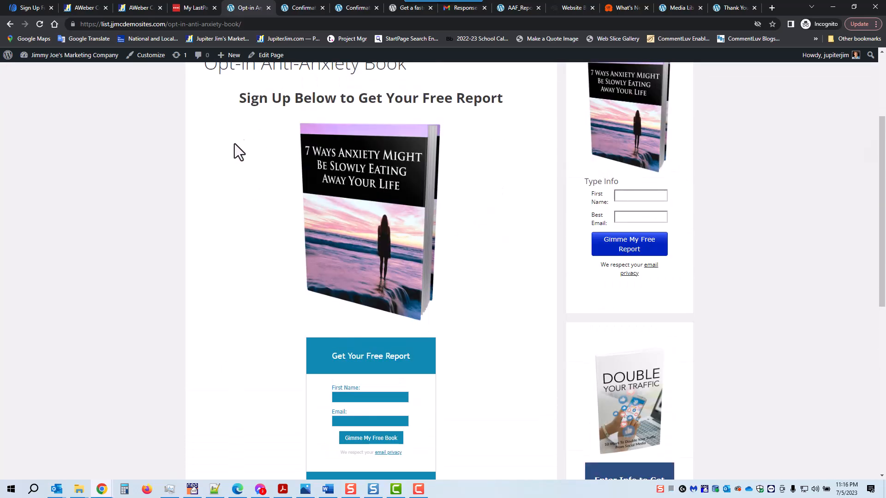
left_click(267, 58)
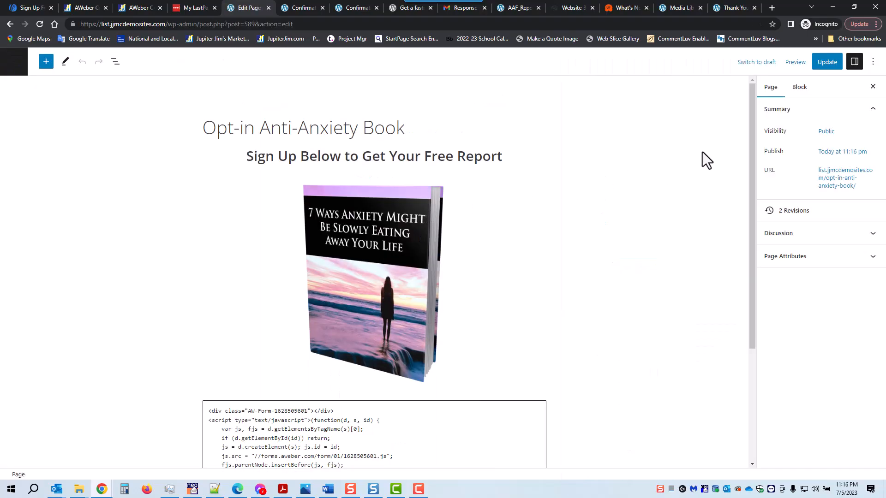
- Set the page's Sidebars layout to No Sidebars, update the page, and view it live
scroll(641, 228, "down", 4)
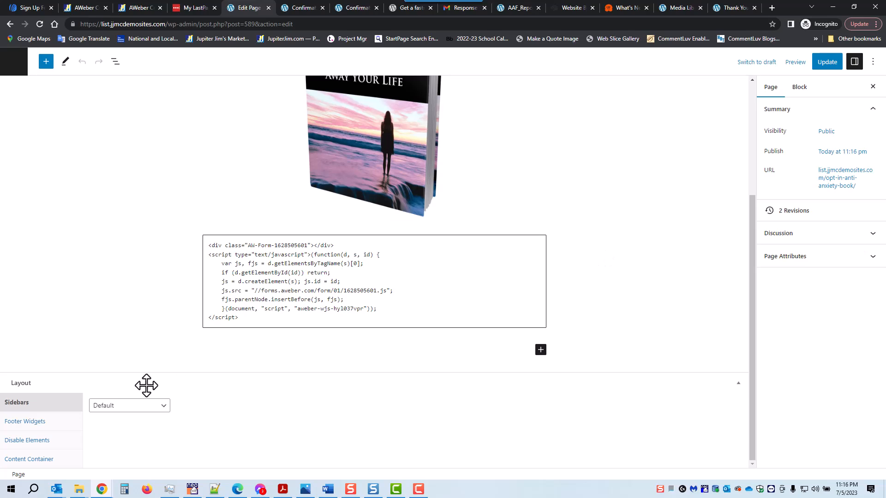
left_click(133, 417)
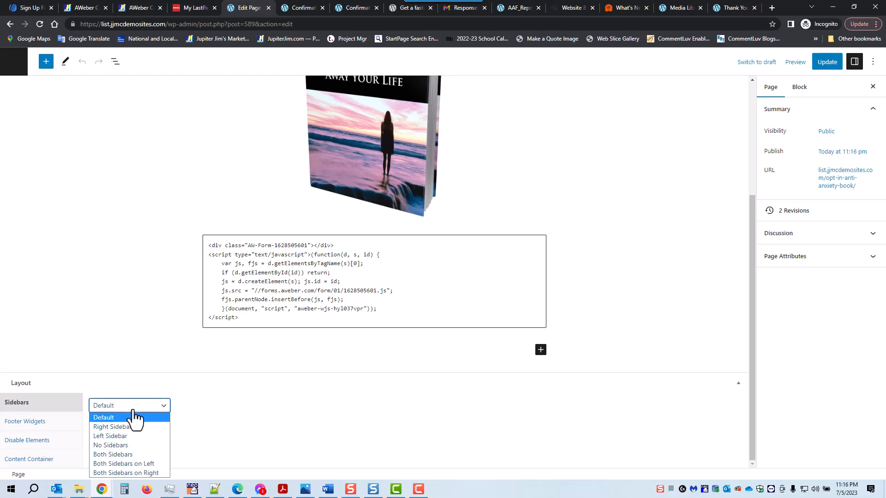
left_click(126, 445)
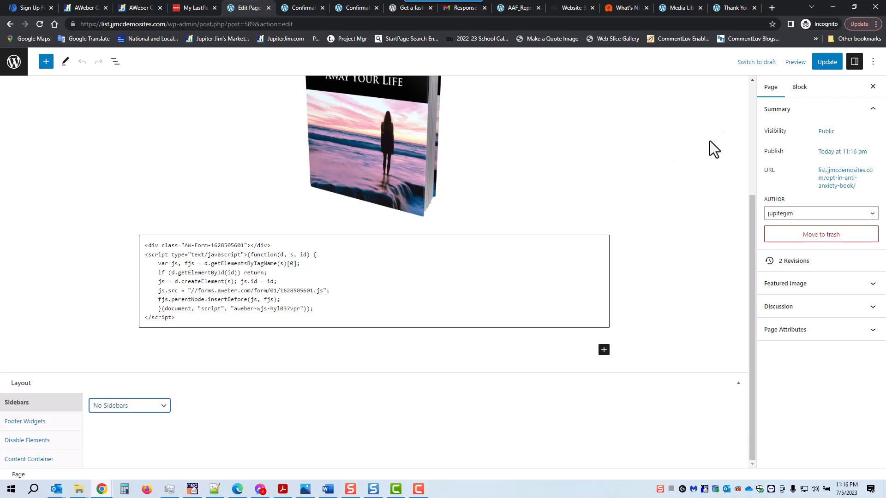
left_click(826, 62)
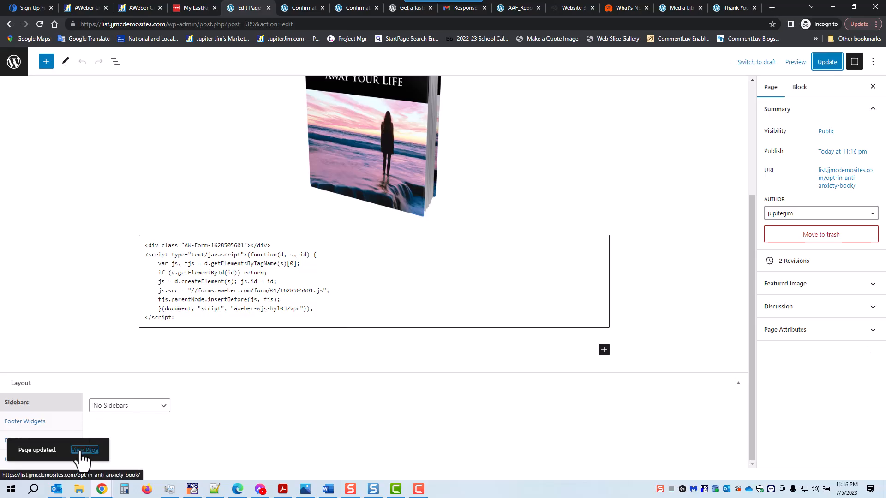
left_click(83, 451)
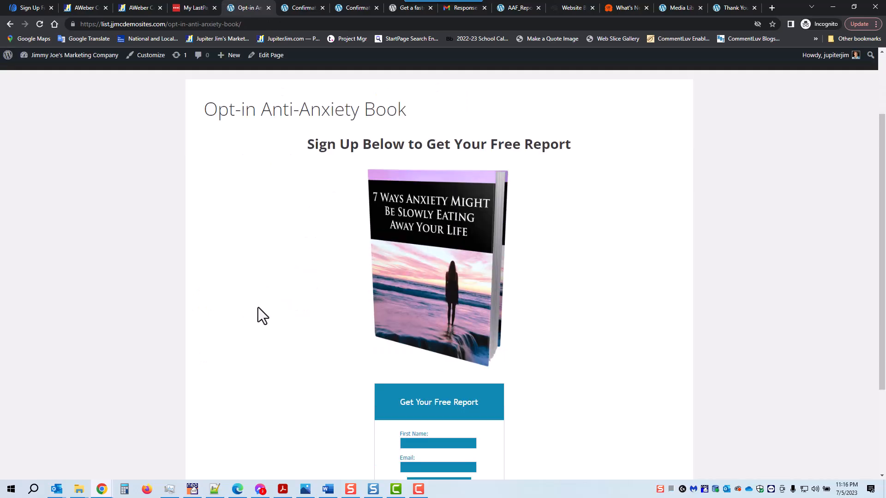
- Review the sidebar-free opt-in page and its URL, then bring up the AWeber flow chart in Photos
scroll(257, 308, "down", 2)
scroll(462, 207, "up", 3)
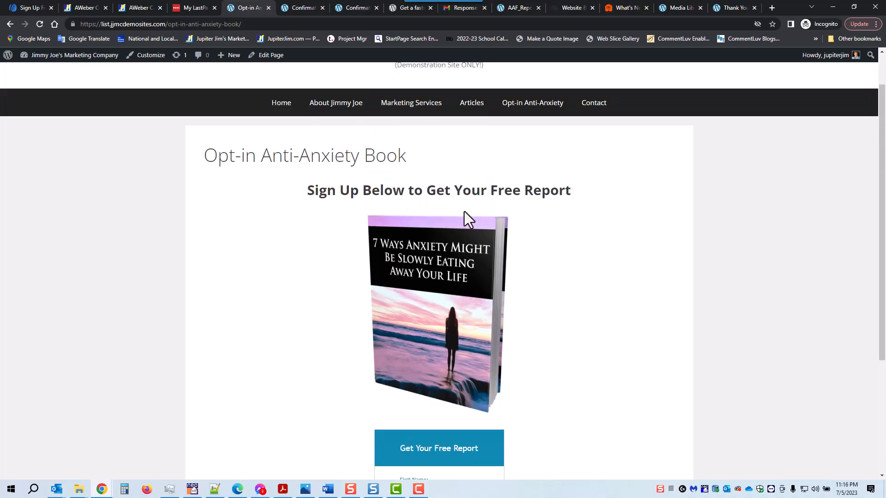
left_click_drag(165, 24, 249, 24)
left_click(277, 223)
scroll(479, 249, "down", 3)
scroll(506, 217, "down", 1)
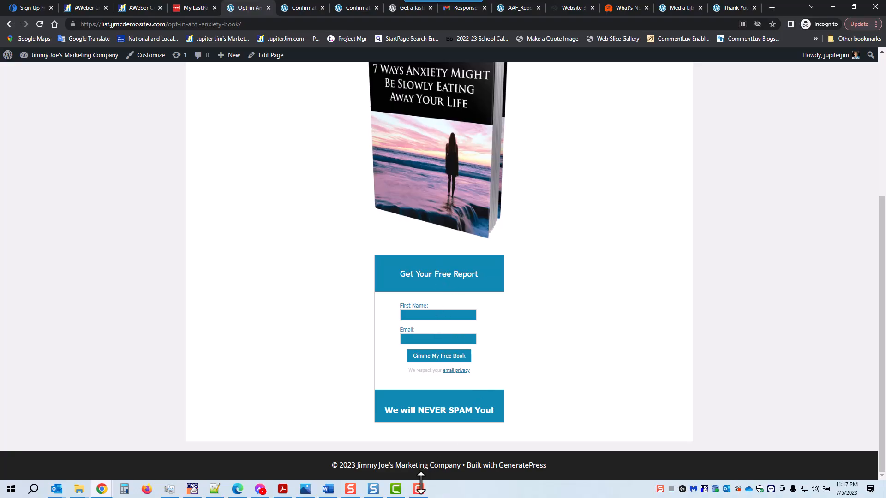
left_click(418, 489)
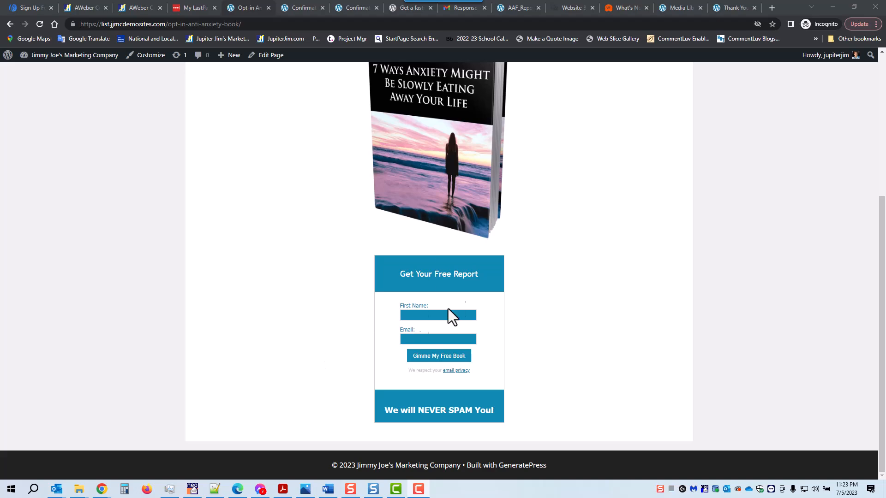
left_click(305, 489)
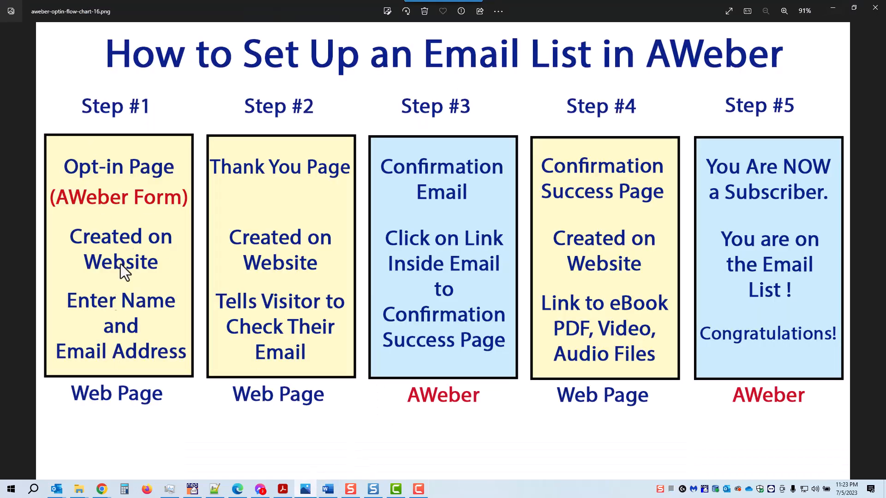